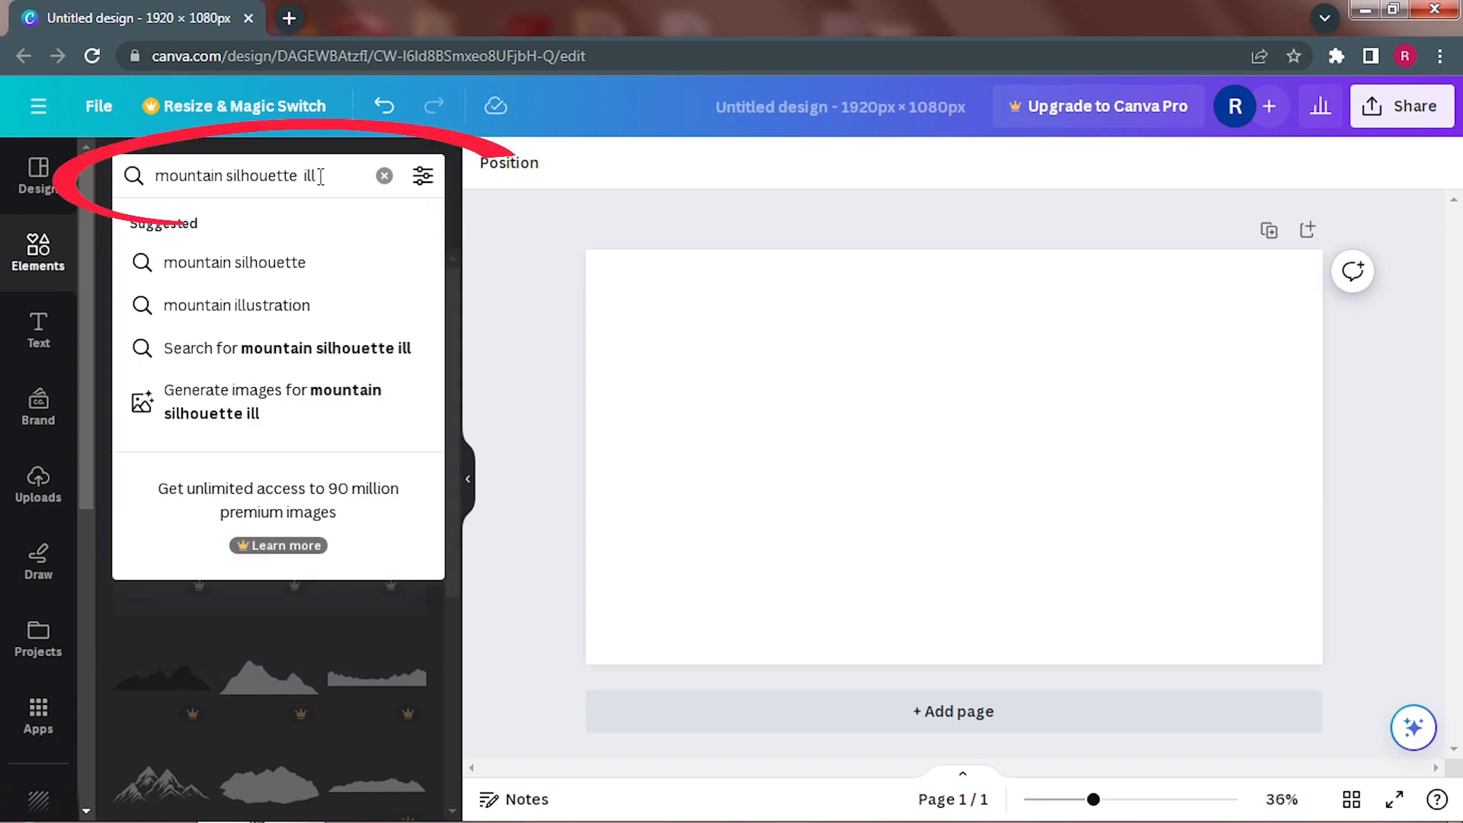
Step: Search for "mountain silhouette illustration" graphics and add a jagged mountain range and a single peak to the page
key("Return")
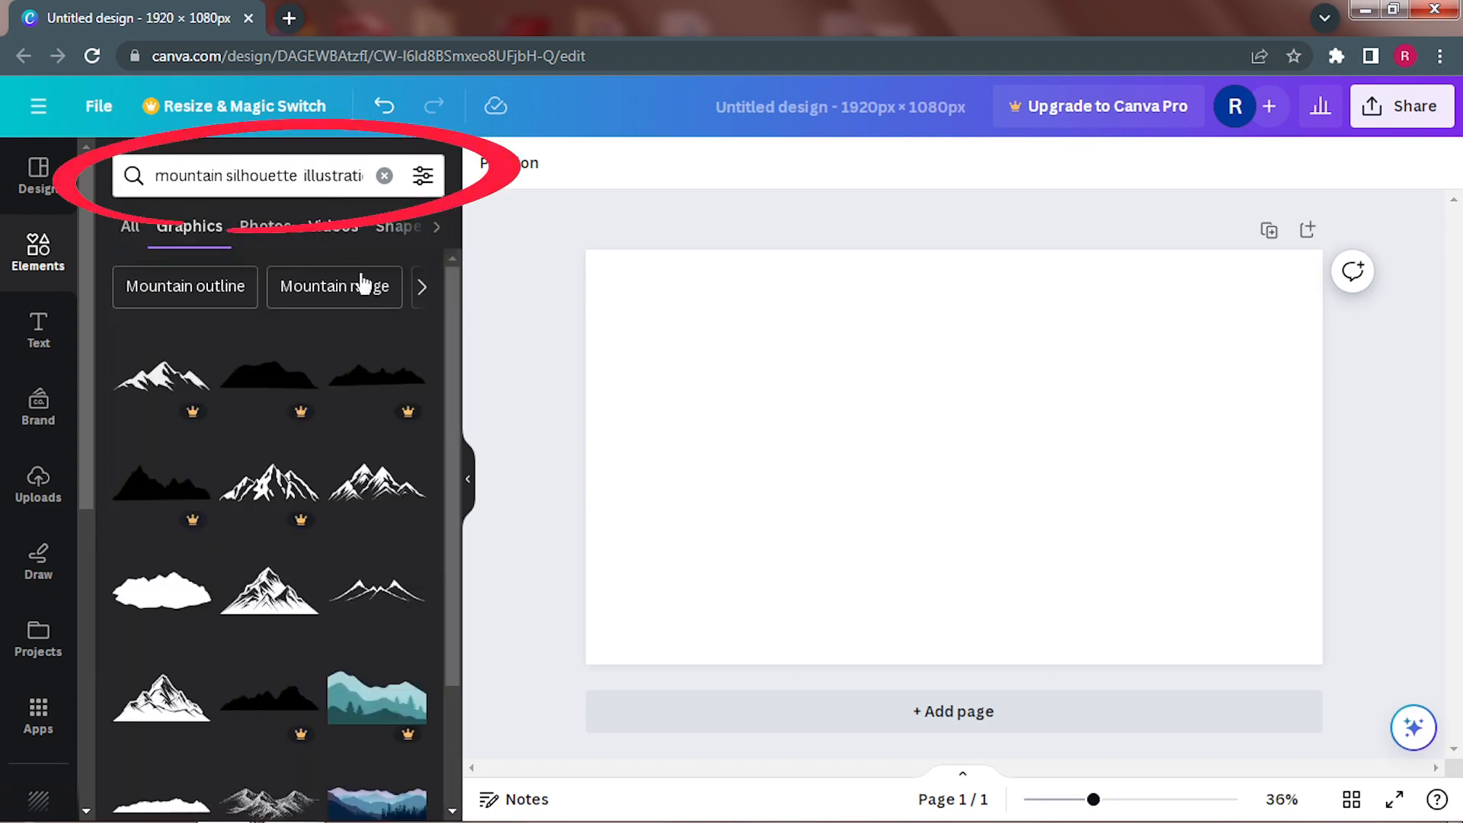
left_click(371, 492)
left_click_drag(453, 503, 453, 613)
left_click(285, 612)
left_click_drag(962, 485, 972, 594)
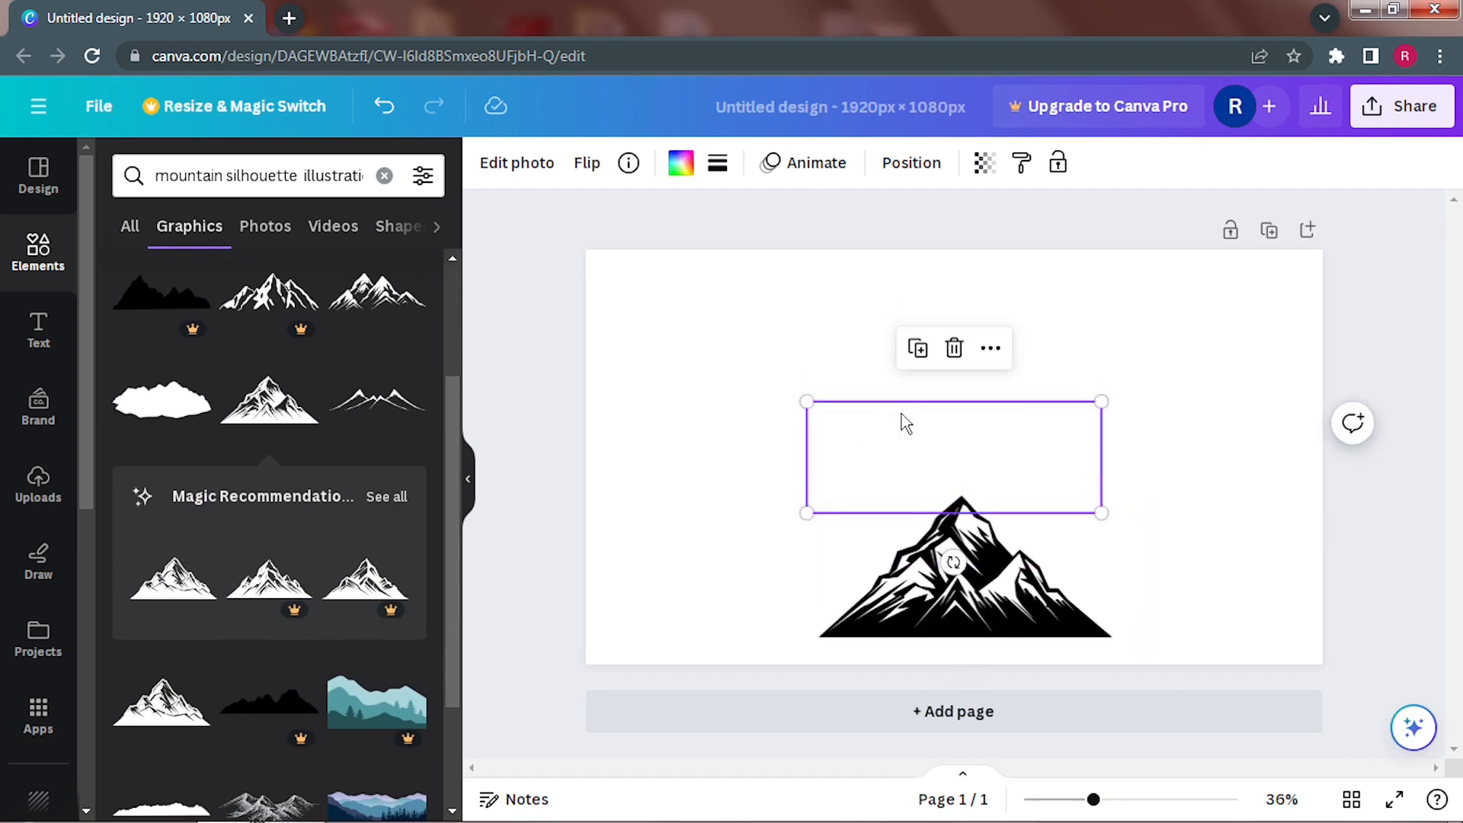
Step: Recolor the jagged mountain range black and place it below the single peak
left_click(680, 162)
left_click(174, 292)
left_click_drag(926, 476, 898, 613)
Step: Enlarge the single peak in the middle of the page and place the enlarged mountain range beside its left flank
left_click(960, 415)
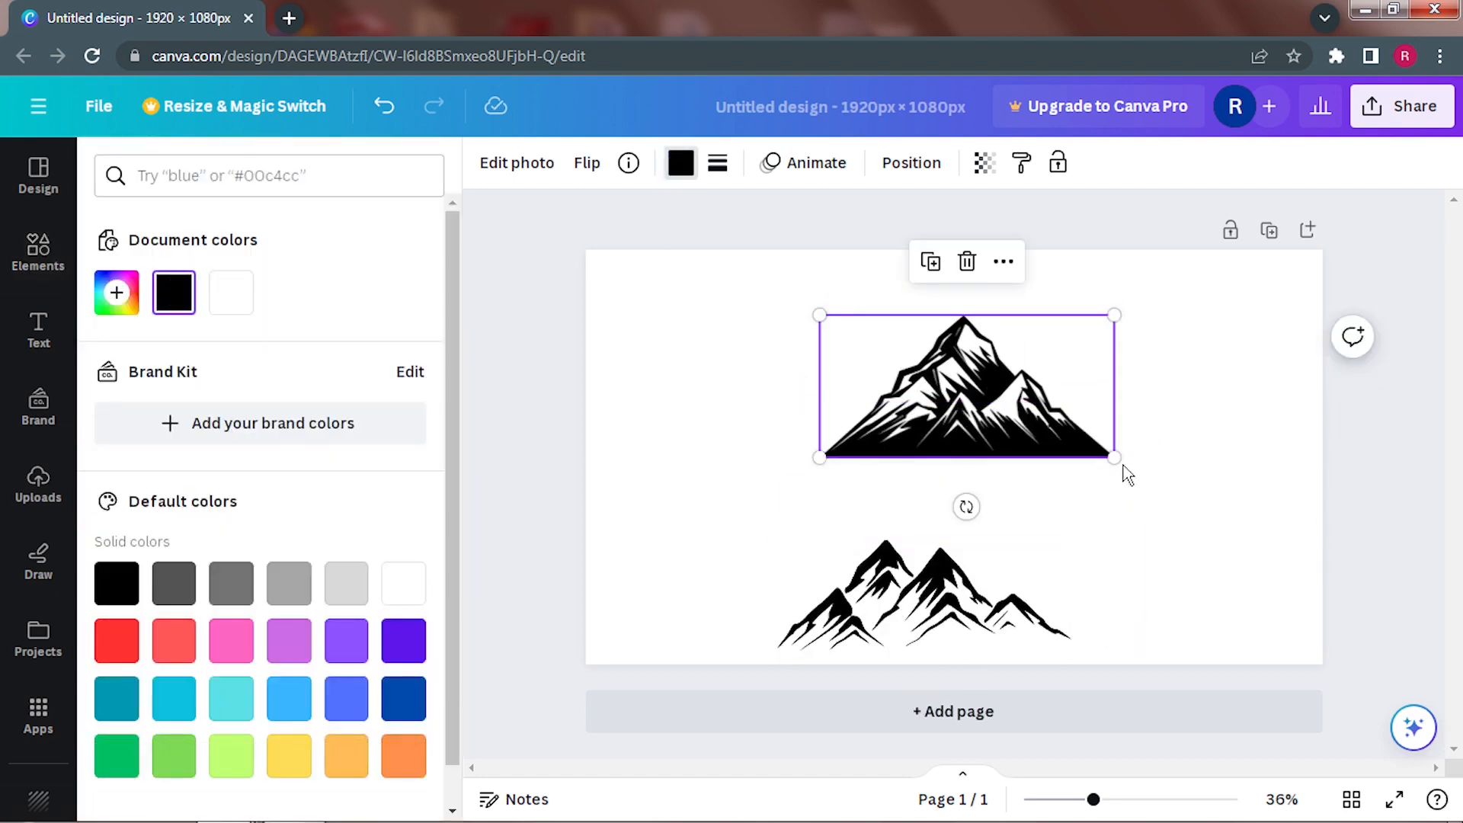
left_click_drag(1114, 457, 1286, 540)
left_click_drag(1074, 427, 962, 404)
left_click_drag(892, 631, 702, 444)
left_click_drag(880, 463, 1057, 529)
left_click_drag(870, 447, 786, 433)
Step: Duplicate the mountain range, flip the copy horizontally, and fit it at a smaller size against the peak's right flank
left_click(701, 286)
left_click(586, 162)
left_click(657, 221)
left_click_drag(697, 447, 1058, 463)
left_click_drag(1349, 545, 1230, 500)
left_click_drag(1107, 412, 1152, 425)
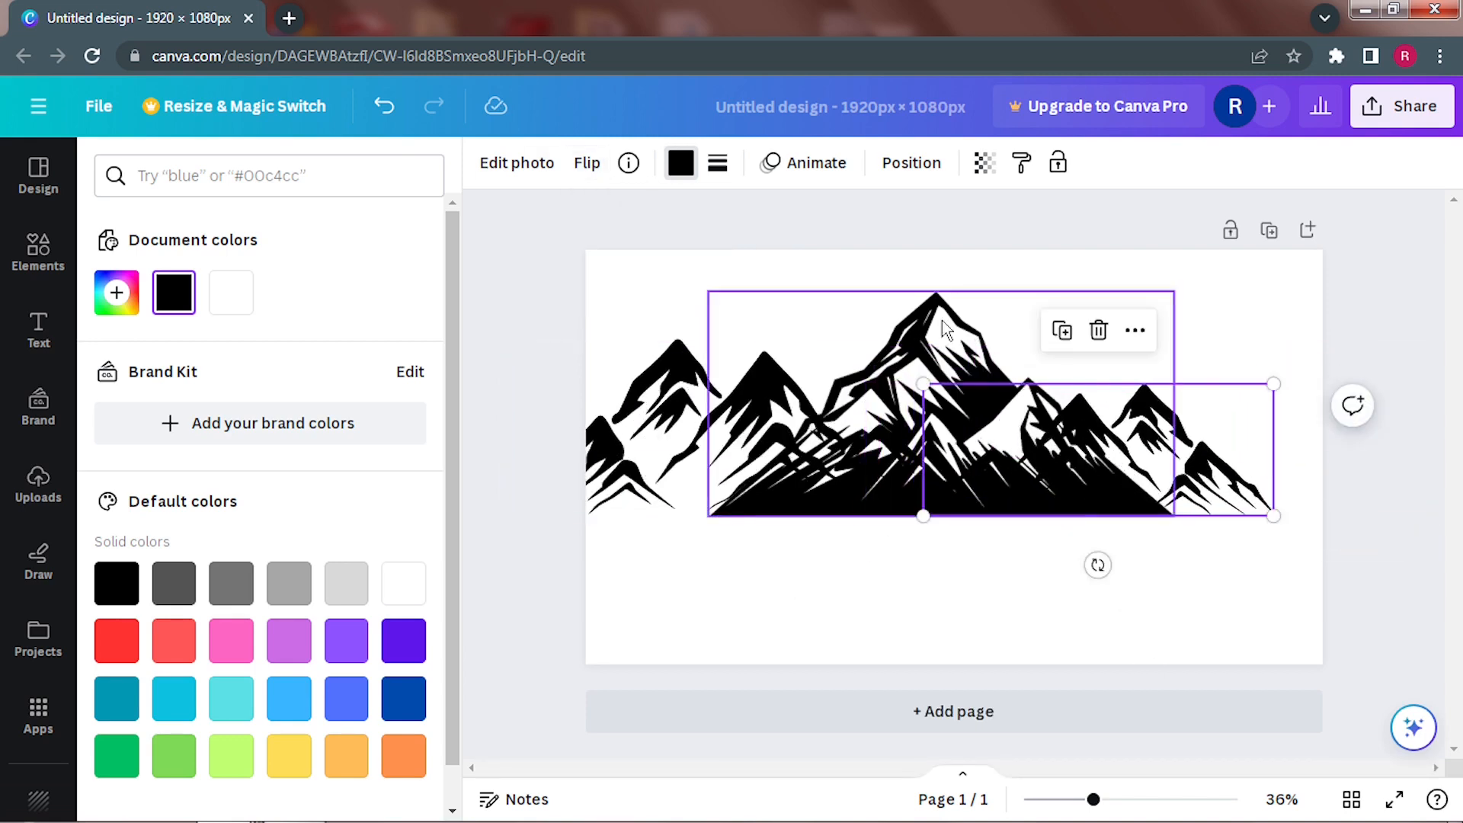
Step: Enlarge the central peak and the left range, and spread the side ranges so all bases line up
left_click(944, 326)
left_click_drag(1175, 515, 1218, 537)
left_click_drag(1249, 494, 1299, 515)
left_click_drag(674, 431, 680, 452)
left_click_drag(979, 360, 1020, 346)
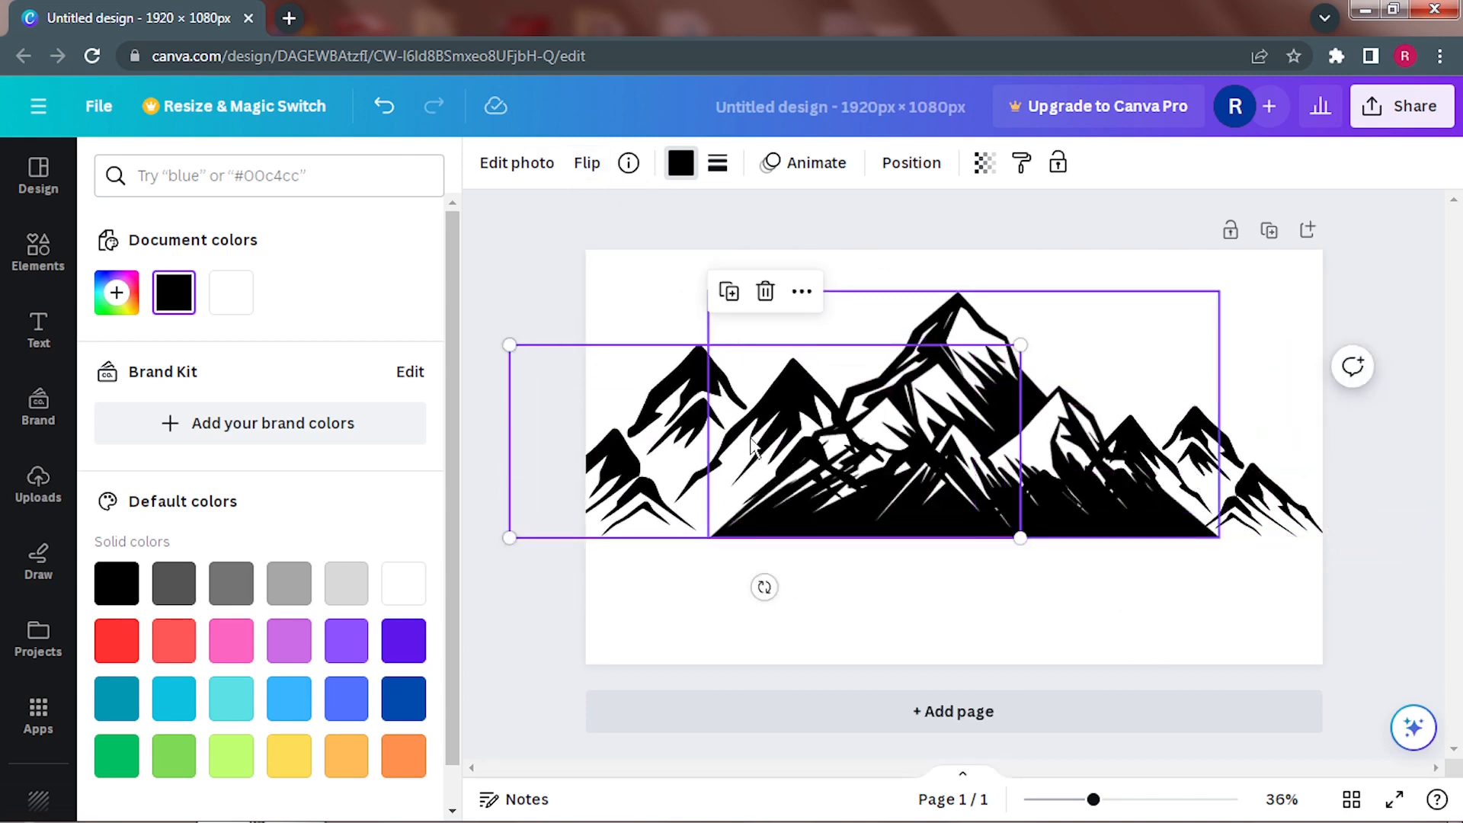
Step: Add another copy of the left range over the peak's right side and shift the outer ranges to fill the page width
left_click_drag(773, 459, 1045, 422)
left_click_drag(1270, 523, 1361, 546)
left_click_drag(678, 408, 702, 440)
Step: Flip the large central peak horizontally and nudge it into place among the ranges
left_click(949, 299)
left_click(585, 162)
left_click(657, 219)
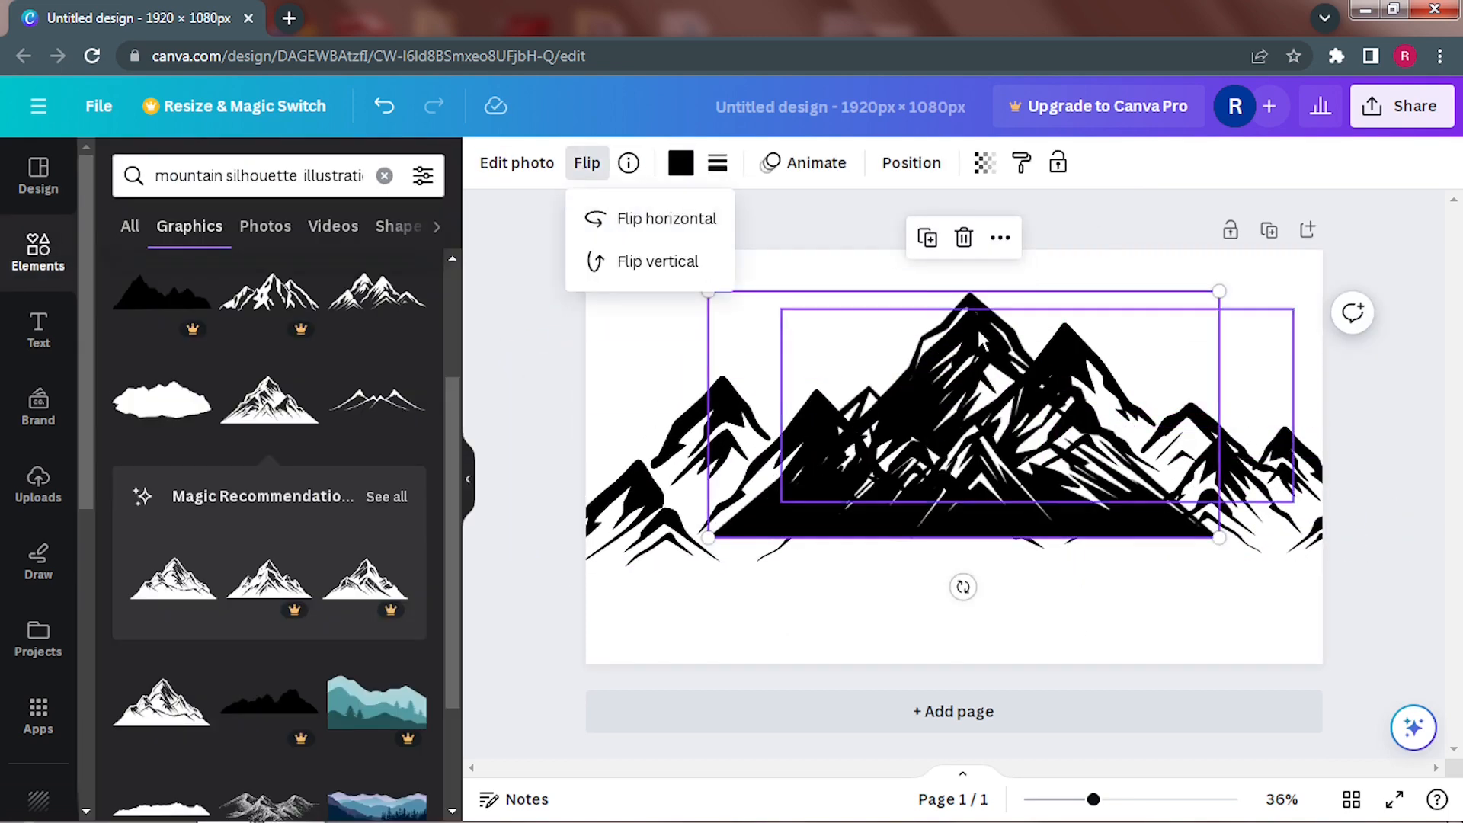
left_click_drag(991, 396, 991, 387)
Step: Select all the mountain graphics together and shift the group slightly left and down on the page
left_click_drag(1378, 651, 518, 225)
left_click_drag(990, 457, 971, 458)
left_click(1130, 625)
left_click_drag(1388, 608, 990, 427)
mouse_move(990, 457)
left_mouse_down()
mouse_move(991, 443)
mouse_move(990, 473)
left_mouse_up()
left_click(1381, 649)
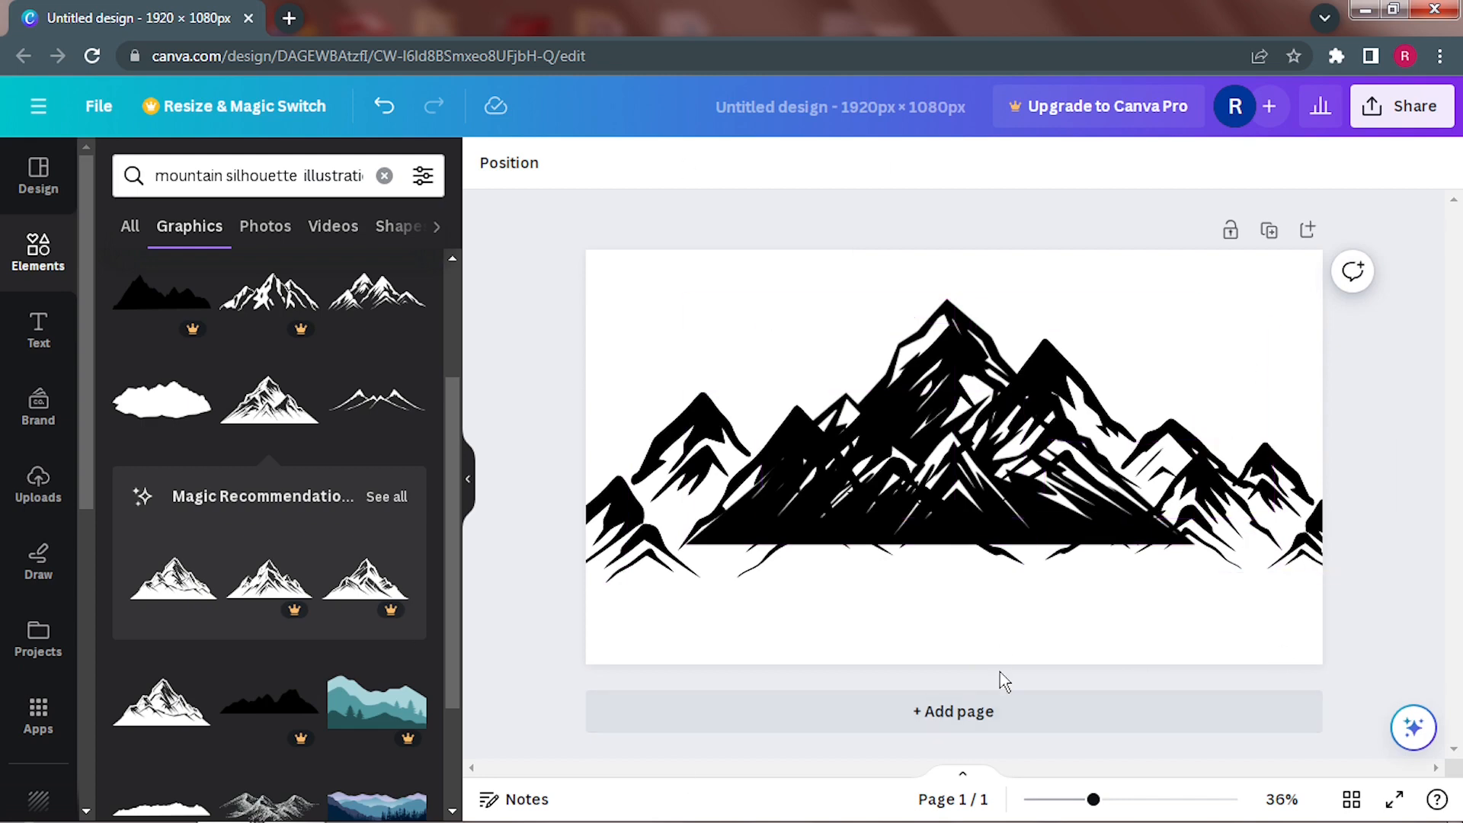
Step: Set the drawing marker to black with a weight of 60
left_click(88, 724)
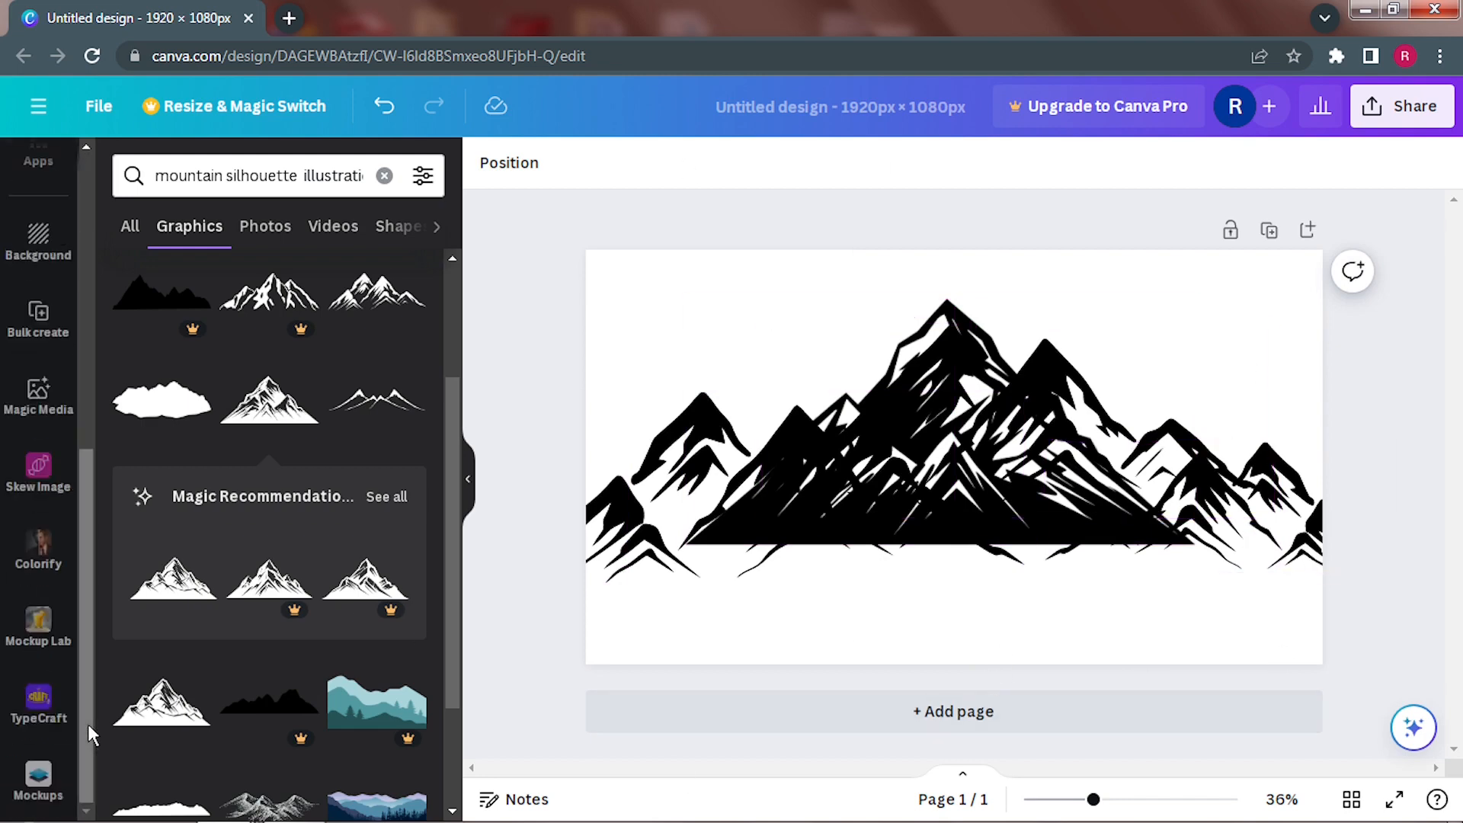
left_click_drag(88, 724, 89, 511)
left_click(54, 358)
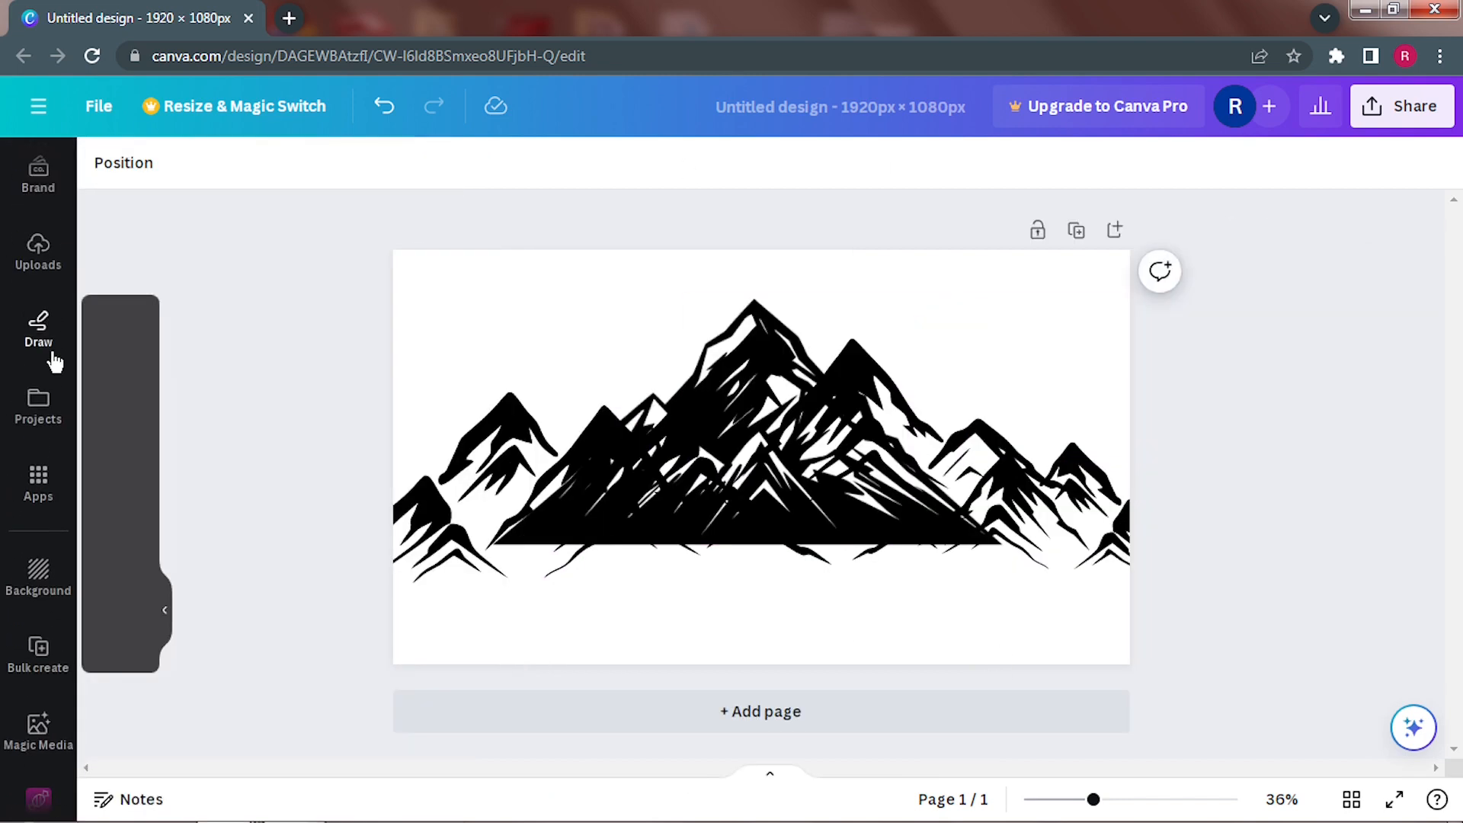
left_click(132, 605)
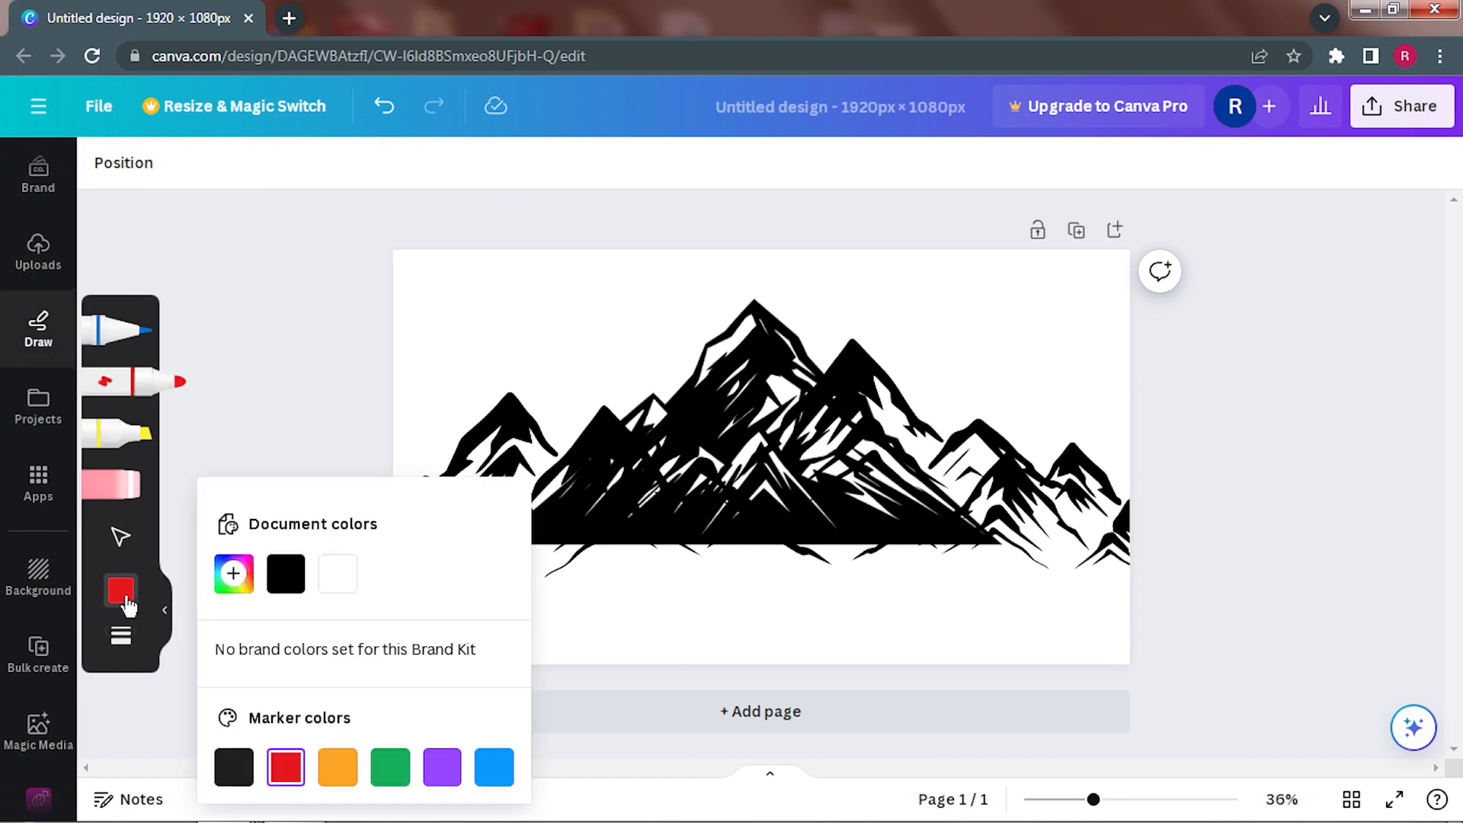
left_click(290, 577)
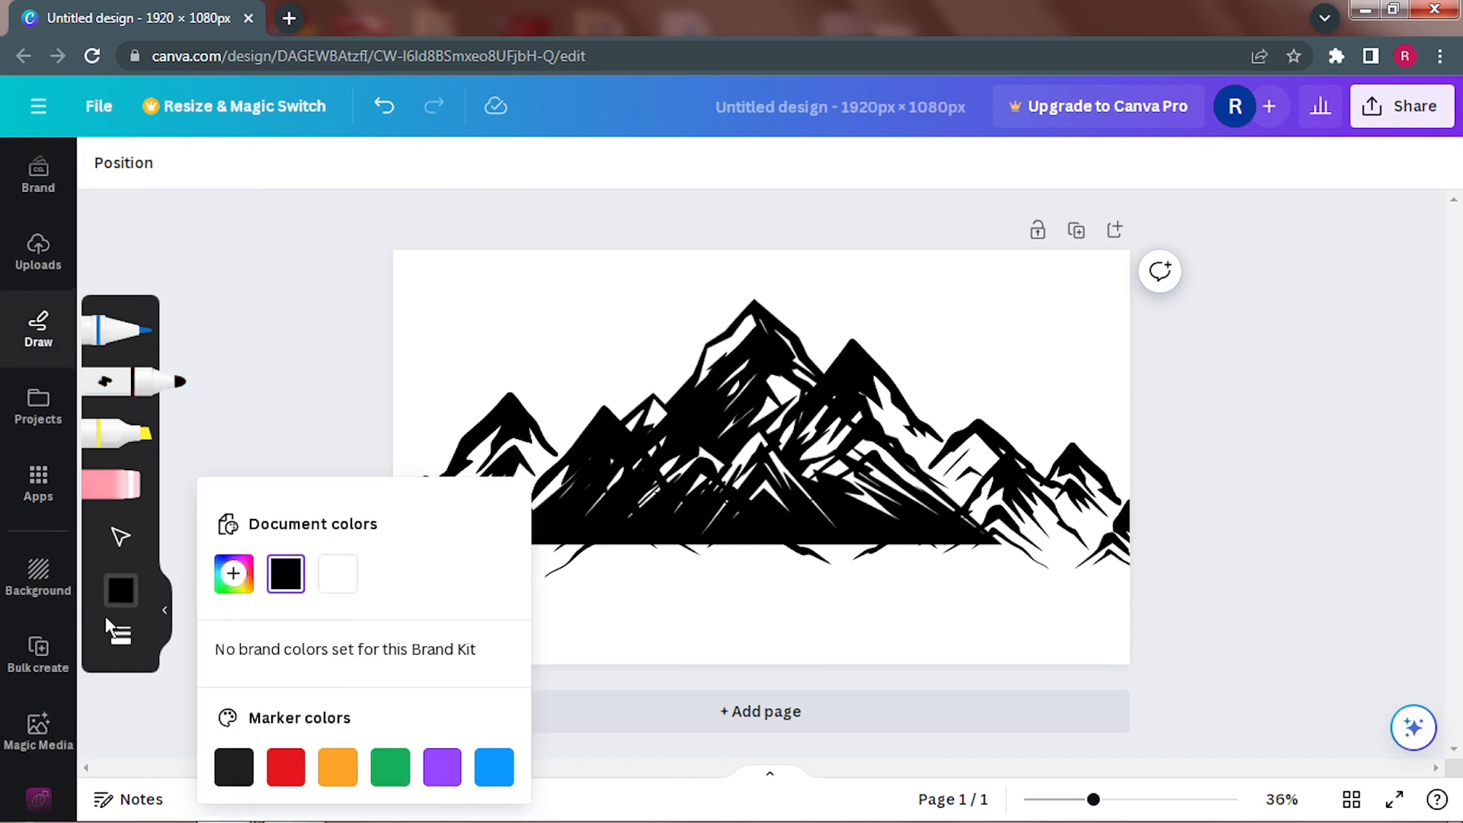
left_click(121, 635)
left_click_drag(221, 658, 372, 675)
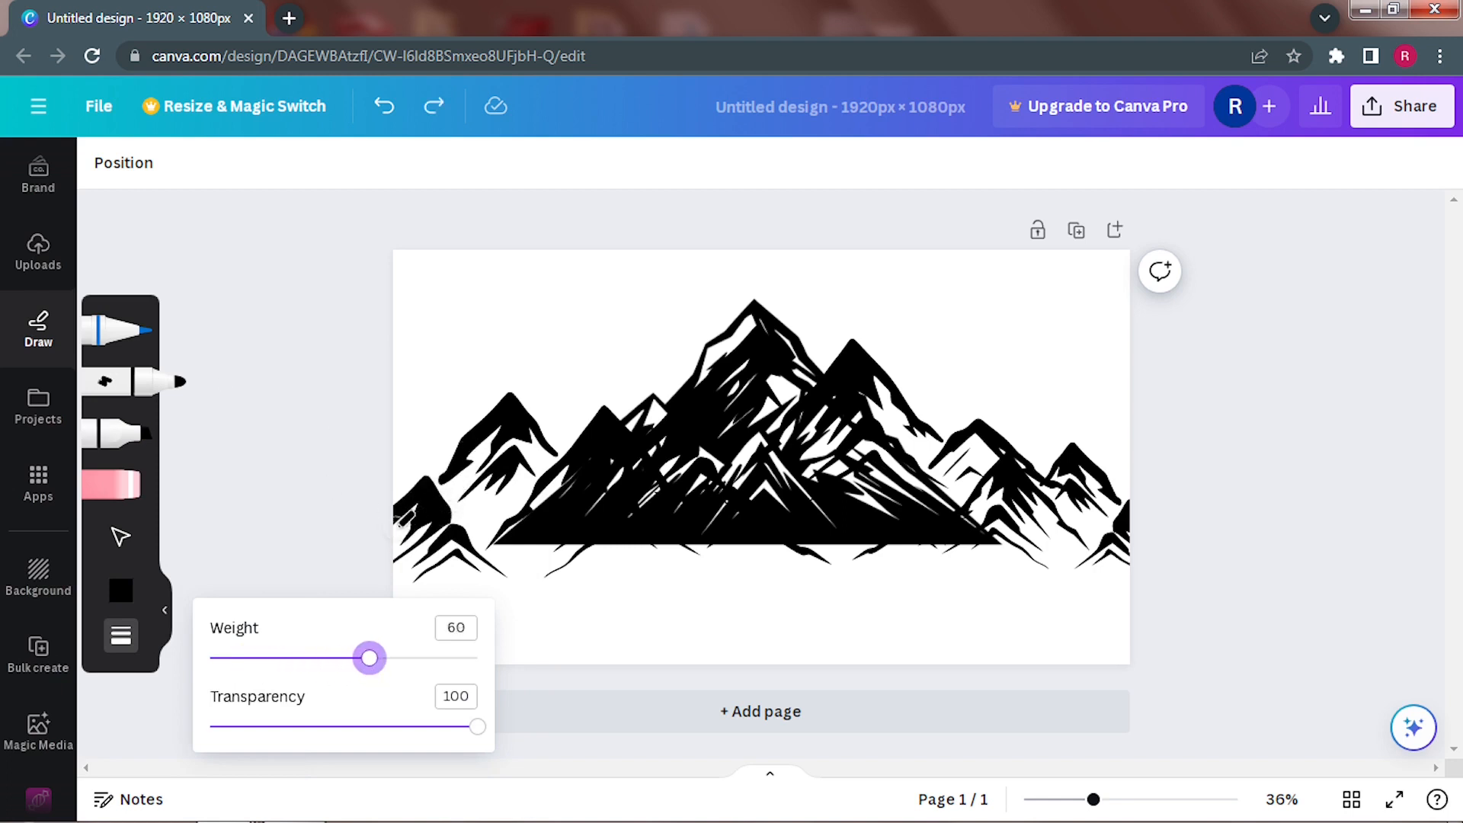
Step: Paint over all the white gaps inside the mountains with the black marker to form one solid silhouette
left_click_drag(425, 325, 568, 304)
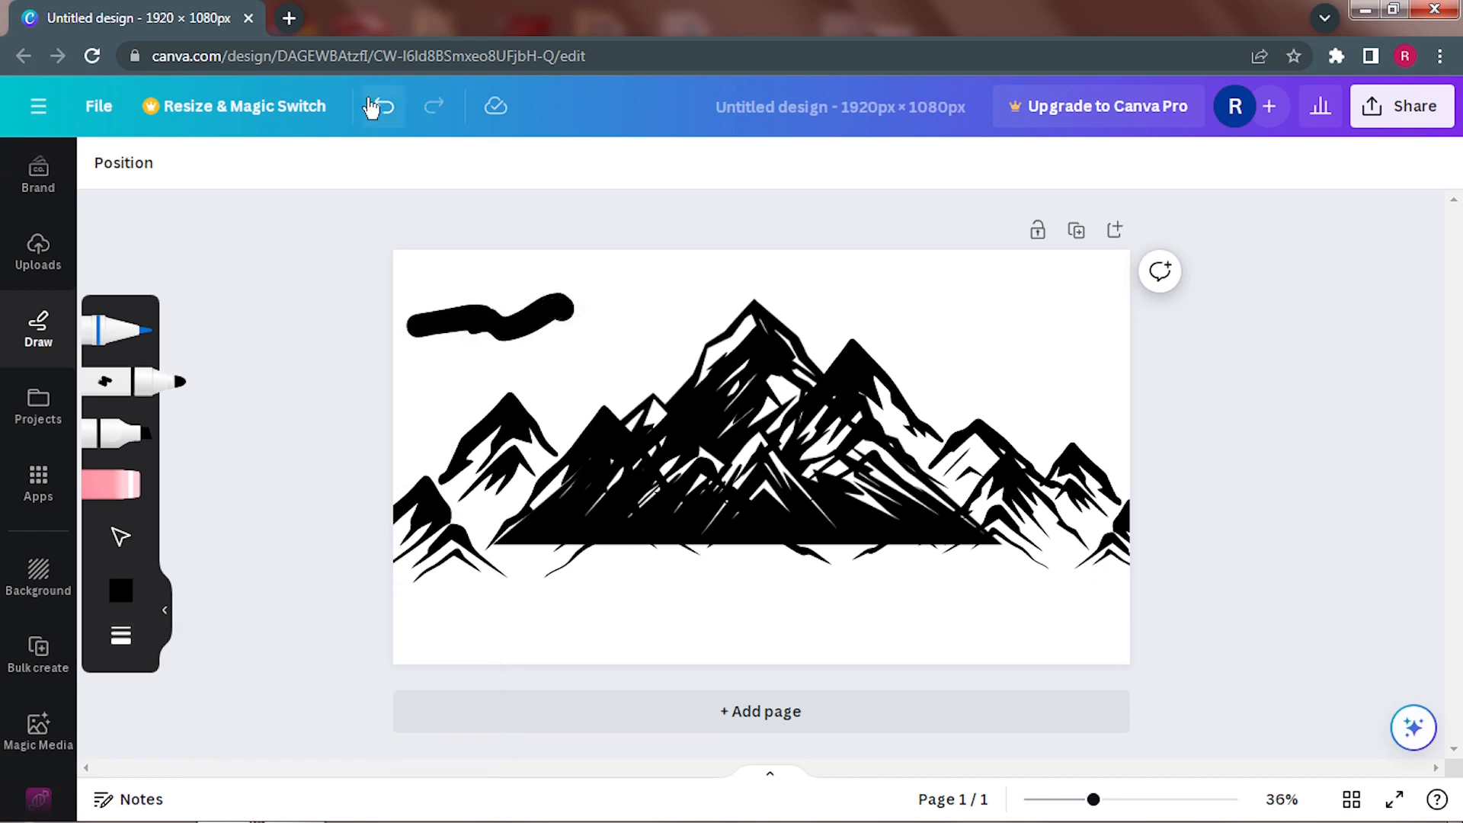
left_click(384, 109)
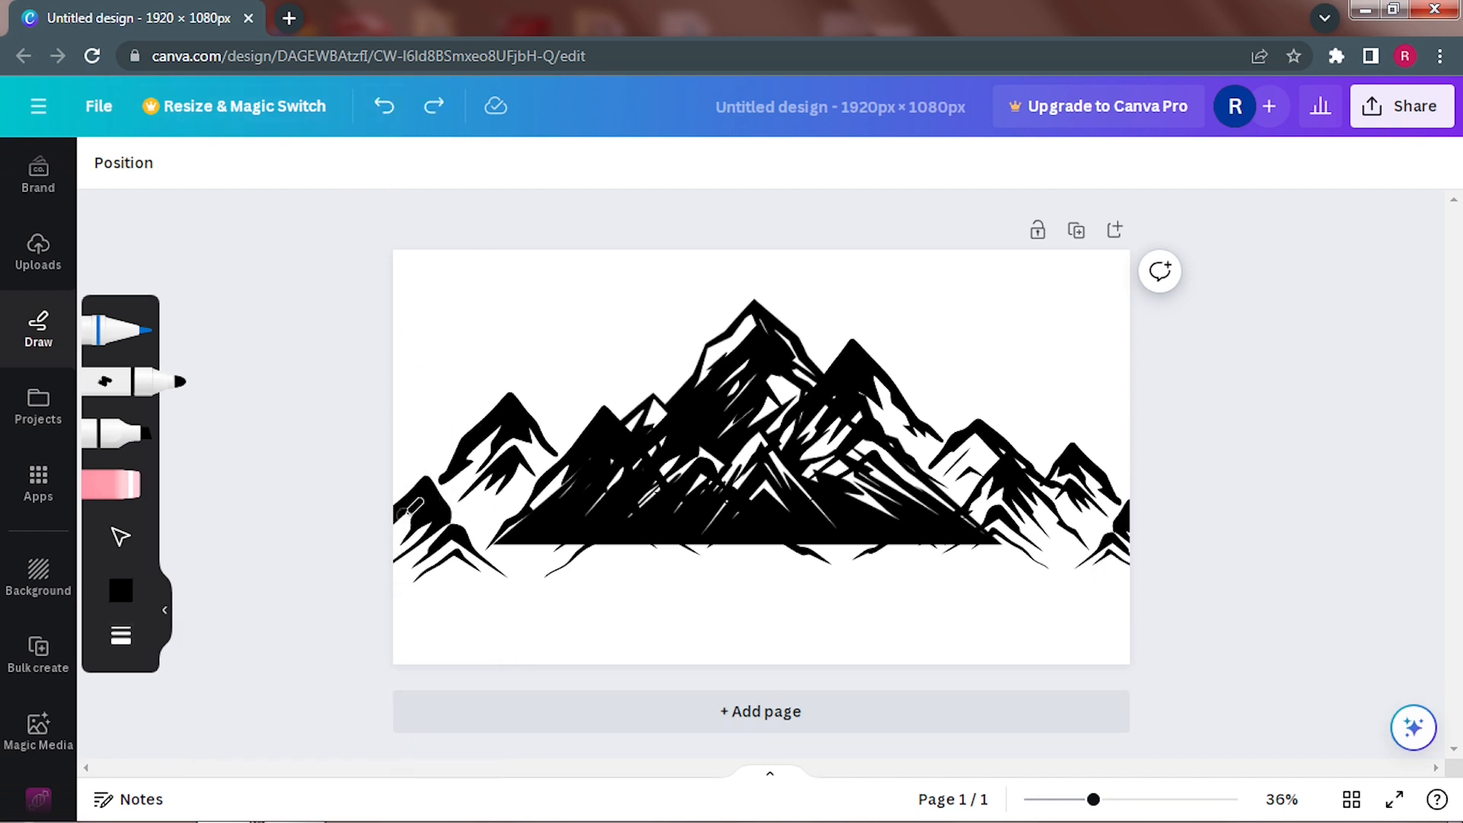
mouse_move(428, 503)
left_mouse_down()
mouse_move(392, 561)
mouse_move(391, 534)
mouse_move(444, 566)
mouse_move(531, 562)
mouse_move(436, 551)
mouse_move(437, 537)
mouse_move(550, 539)
mouse_move(405, 551)
mouse_move(389, 572)
mouse_move(576, 567)
mouse_move(465, 543)
mouse_move(500, 525)
mouse_move(418, 522)
mouse_move(549, 502)
mouse_move(451, 502)
left_mouse_up()
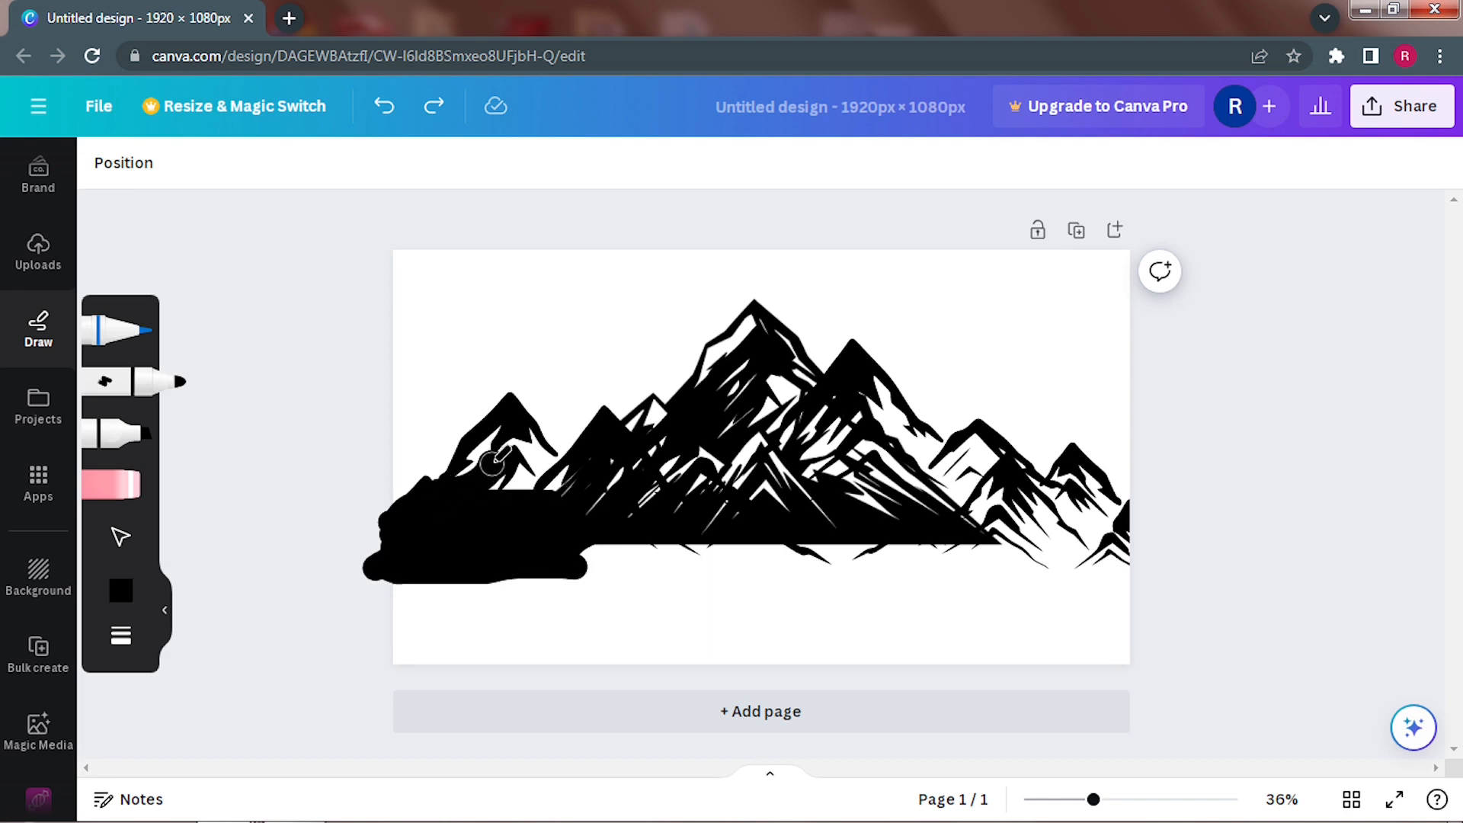
mouse_move(491, 456)
left_mouse_down()
mouse_move(526, 442)
mouse_move(551, 464)
mouse_move(494, 486)
mouse_move(572, 480)
mouse_move(602, 497)
mouse_move(635, 488)
mouse_move(633, 434)
mouse_move(652, 413)
mouse_move(689, 477)
left_mouse_up()
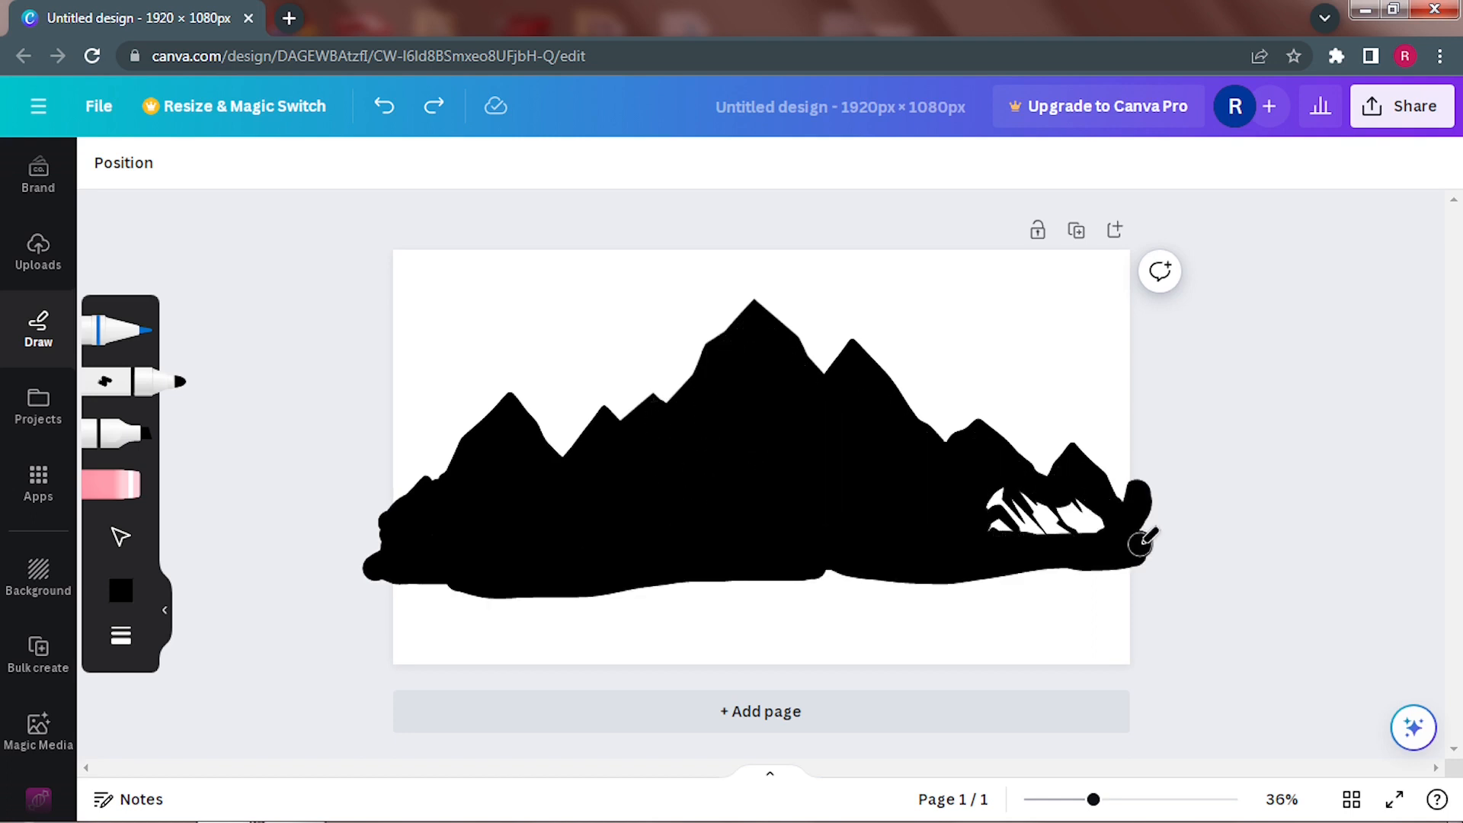
mouse_move(1140, 542)
left_mouse_down()
mouse_move(1068, 503)
mouse_move(991, 496)
left_mouse_up()
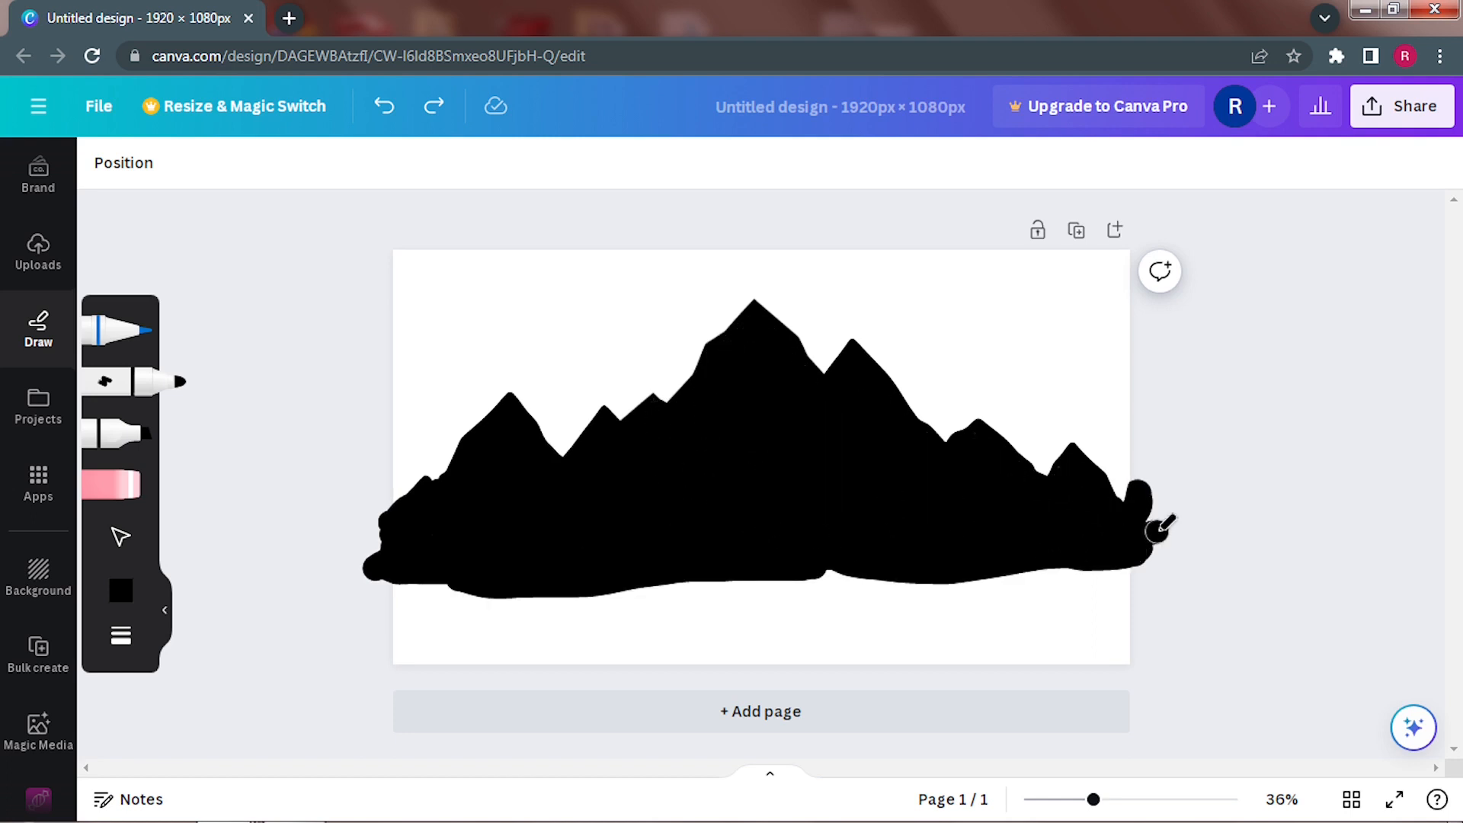
Step: Add a black rectangle across the full page width to square off the uneven base of the mountain silhouette
key("r")
left_click(210, 163)
left_click(232, 292)
left_click_drag(891, 457, 561, 467)
left_click_drag(1016, 457, 985, 557)
left_click_drag(985, 476, 985, 518)
left_click_drag(1413, 545, 1322, 545)
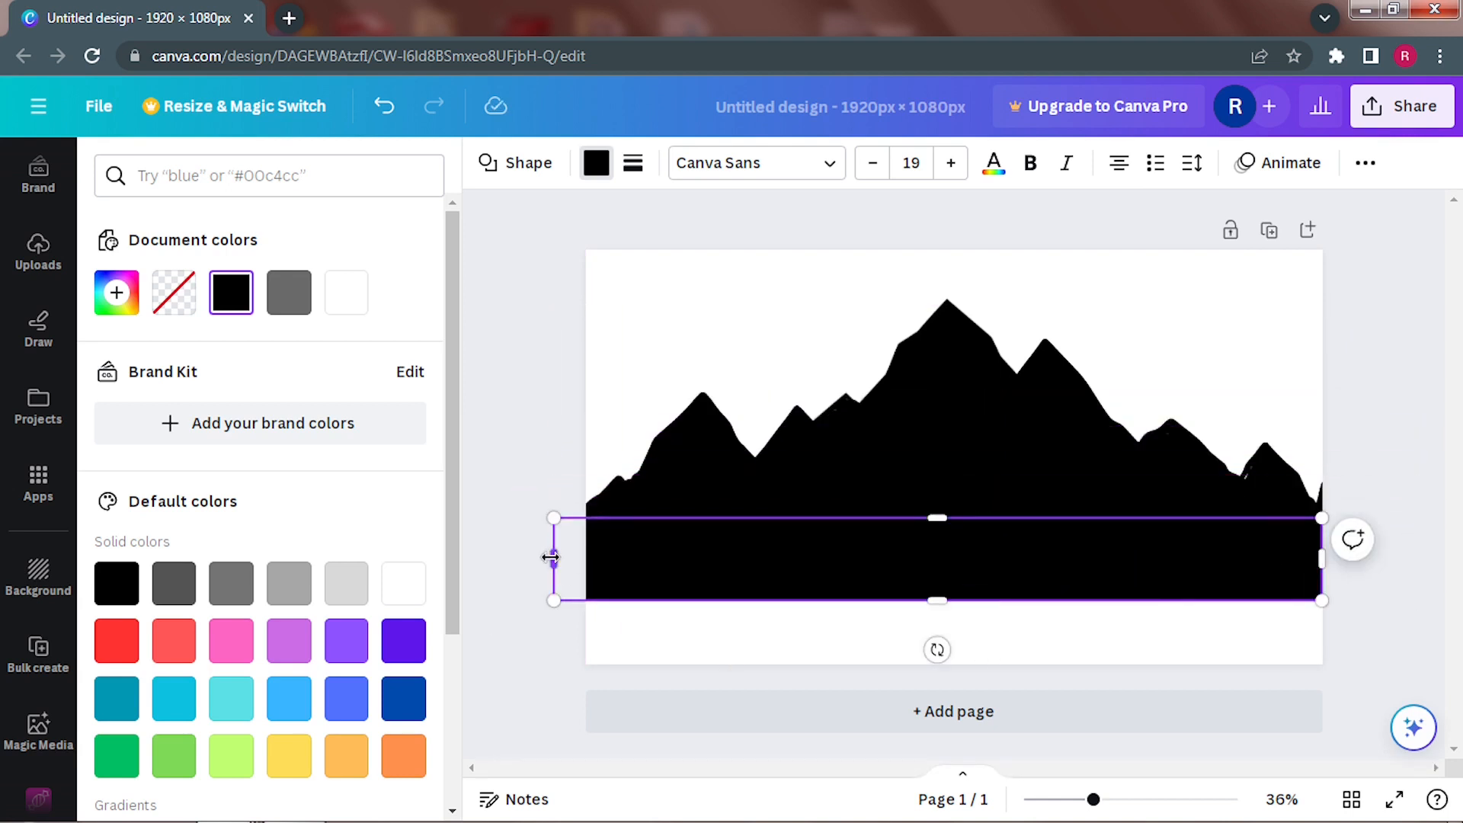
left_click_drag(552, 557, 586, 557)
left_click_drag(954, 599, 953, 600)
left_click(1372, 598)
Step: Add a text box over the mountains, enlarge it to size 79, and replace its text with "explore"
key("t")
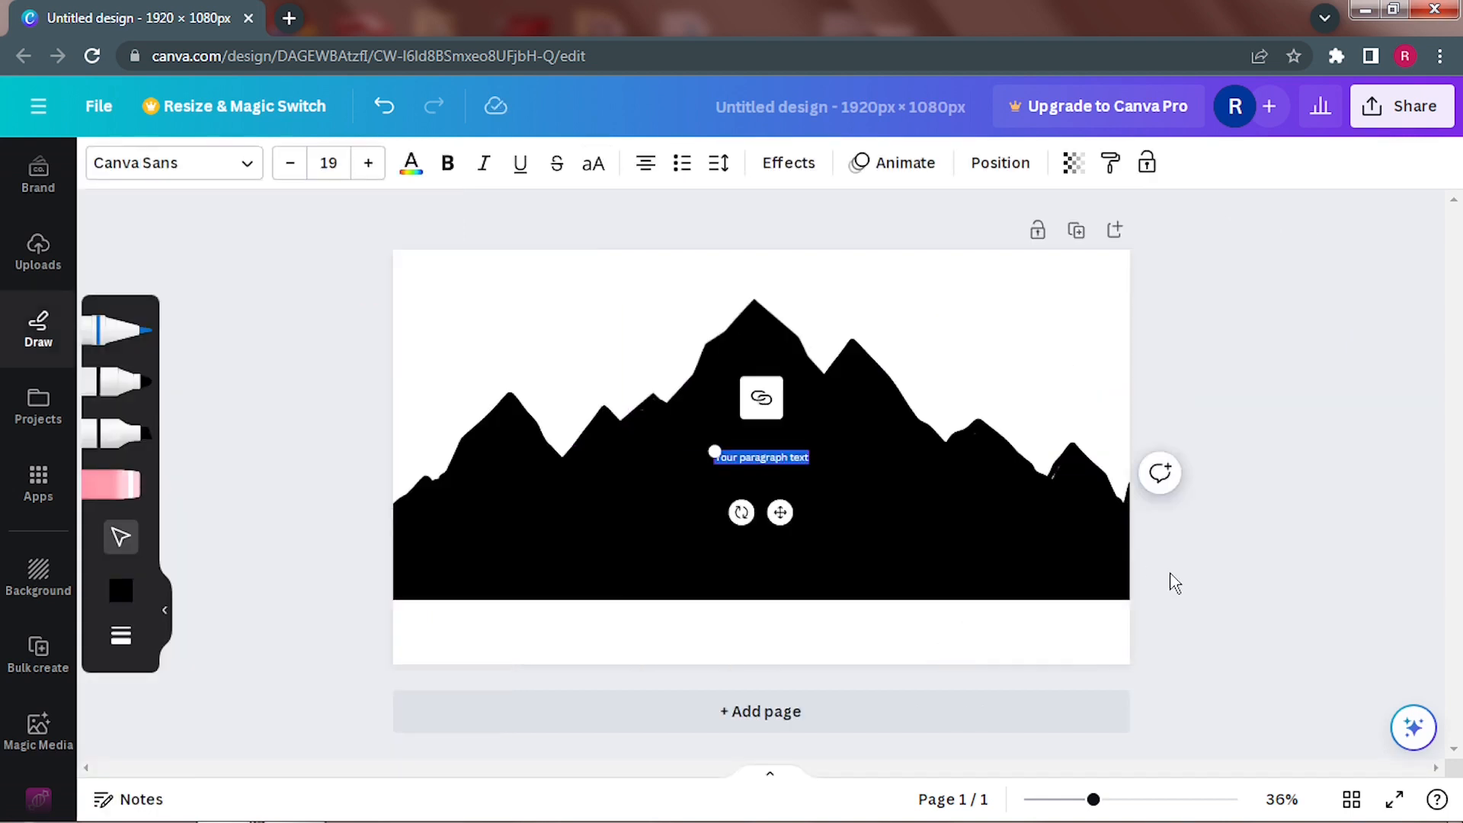
left_click_drag(715, 451, 427, 290)
left_click_drag(649, 446, 762, 473)
key("BackSpace")
key("BackSpace")
key("BackSpace")
key("BackSpace")
key("BackSpace")
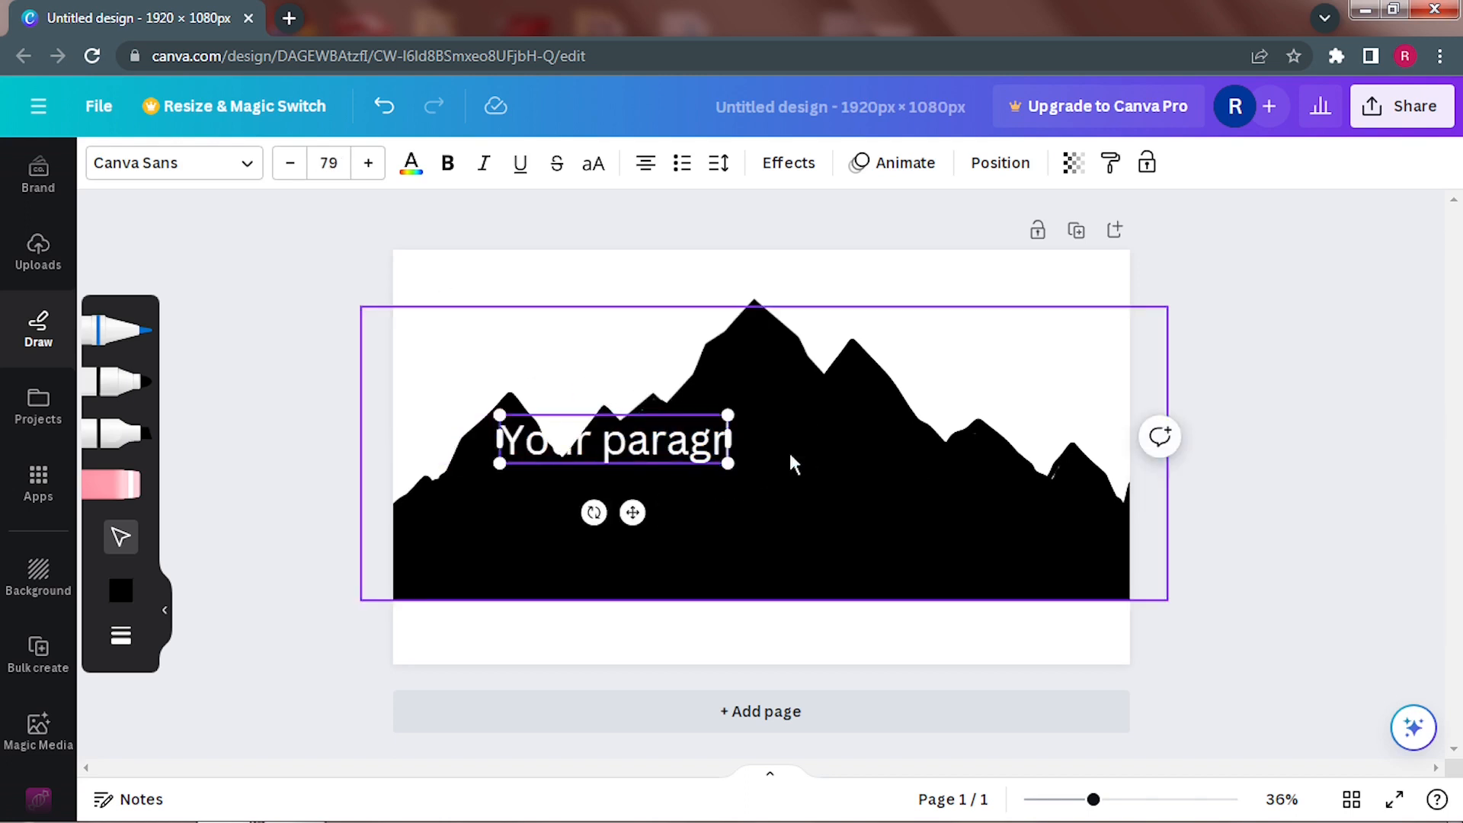
key("BackSpace")
key("BackSpace")
key("BackSpace")
key("BackSpace")
key("BackSpace")
key("BackSpace")
key("BackSpace")
type("explore")
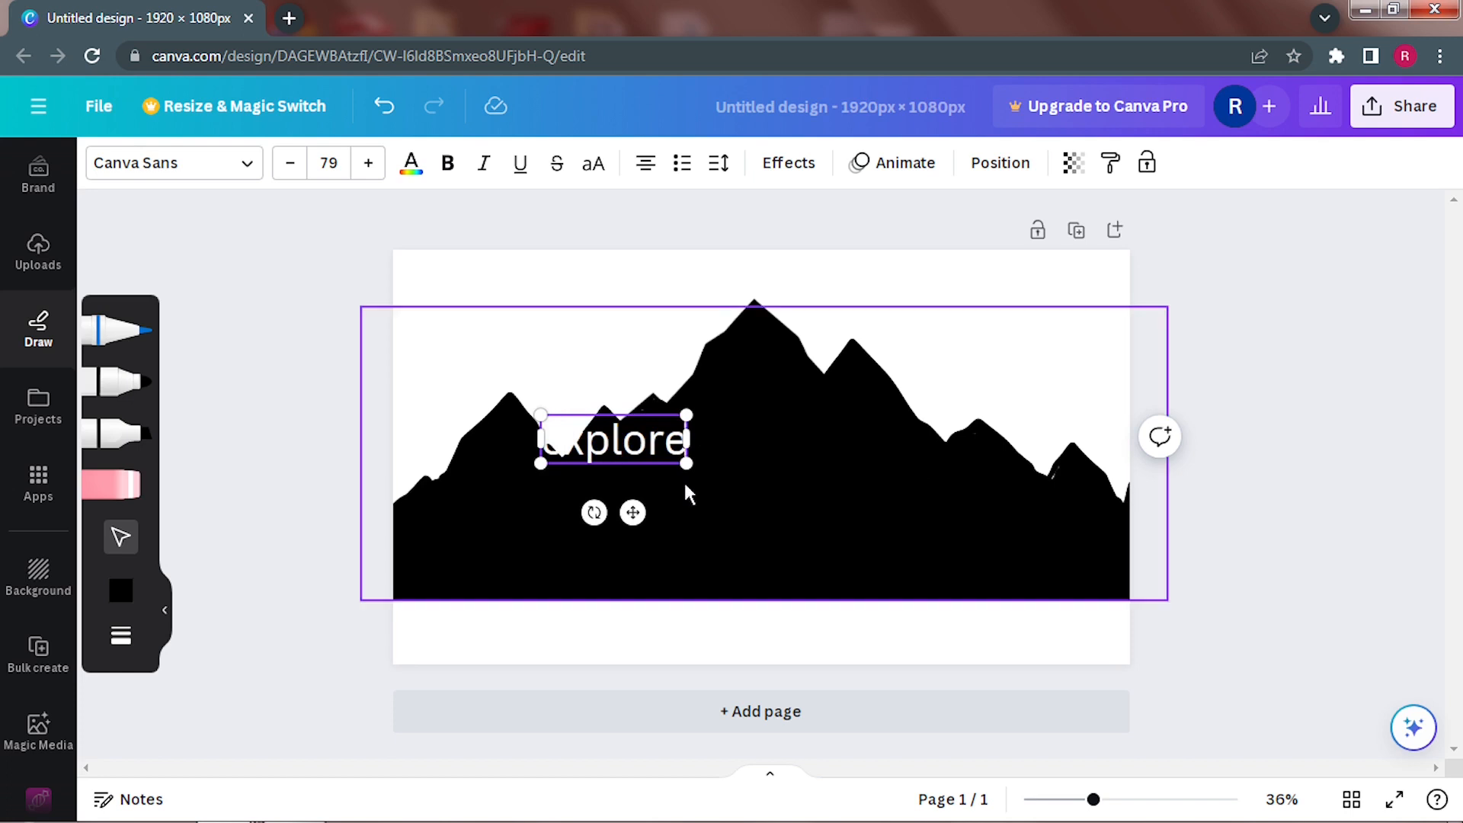
Step: Move the text to the middle of the silhouette and format it in uppercase League Spartan
left_click_drag(633, 512, 770, 545)
left_click(593, 162)
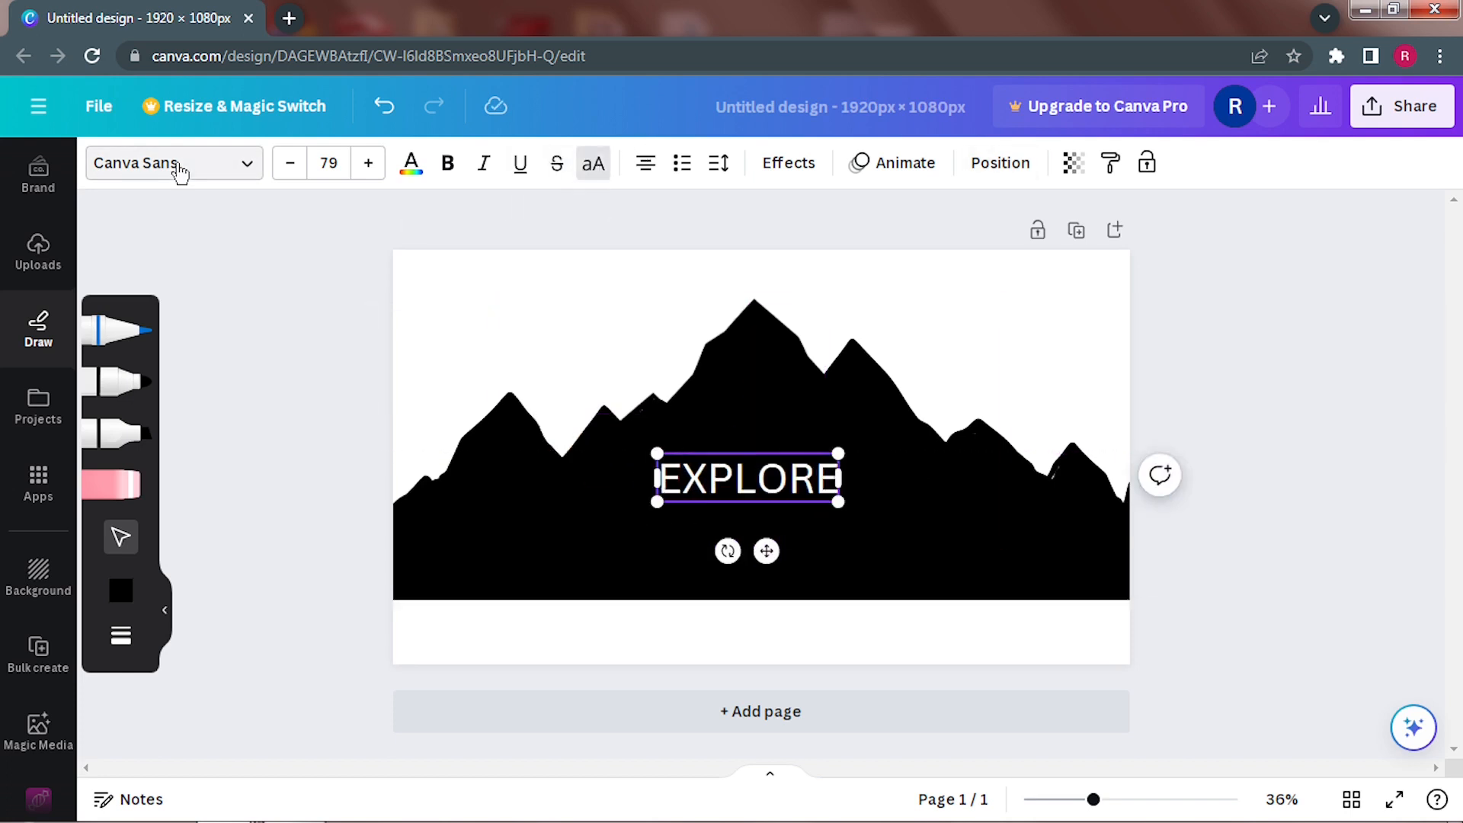
left_click(180, 163)
left_click(242, 476)
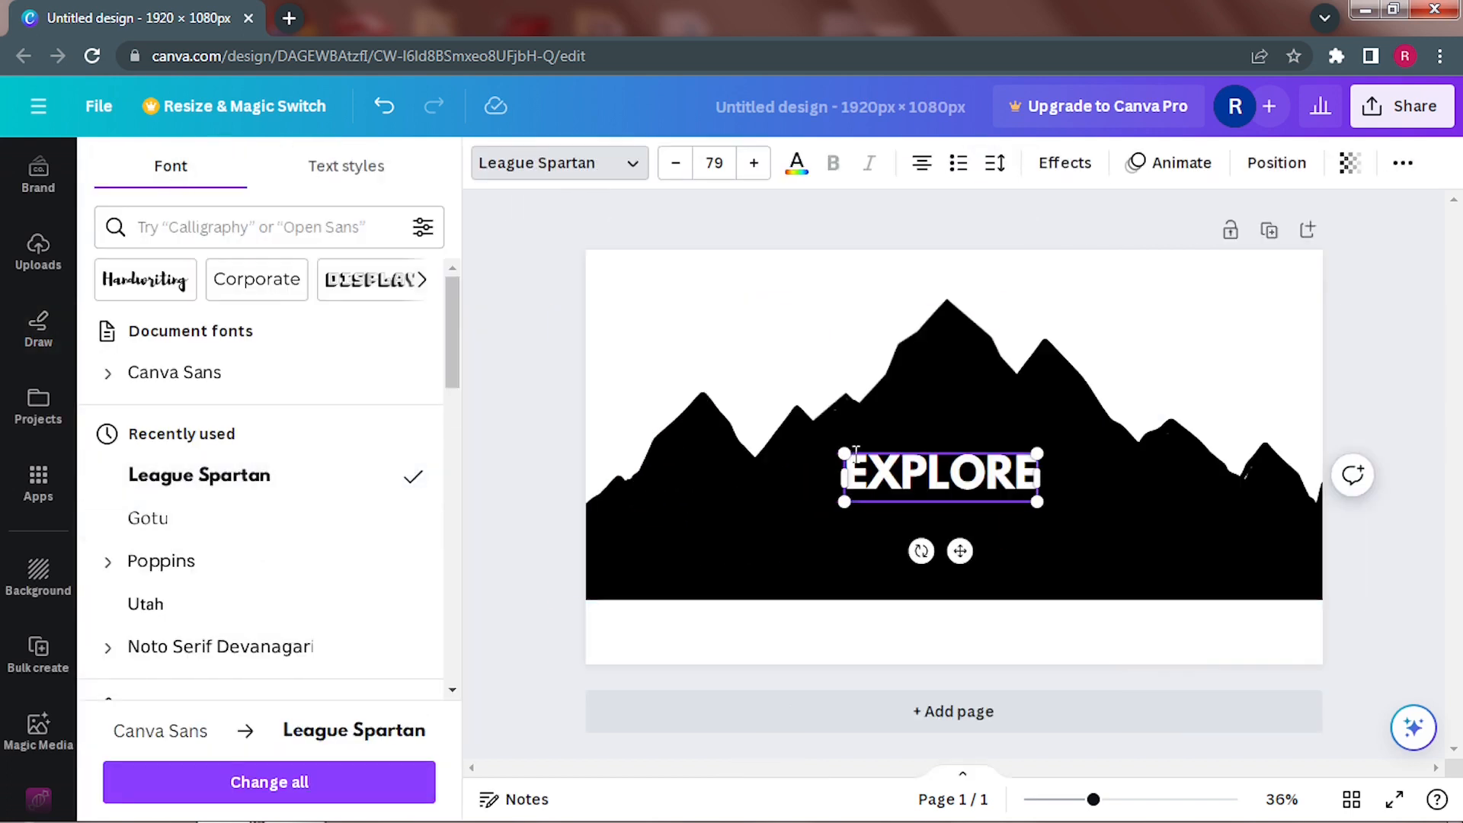
Step: Enlarge the EXPLORE text to span the full page width at size 301 and lower it onto the mountains
left_click_drag(849, 454, 615, 323)
left_click_drag(1036, 388, 1322, 317)
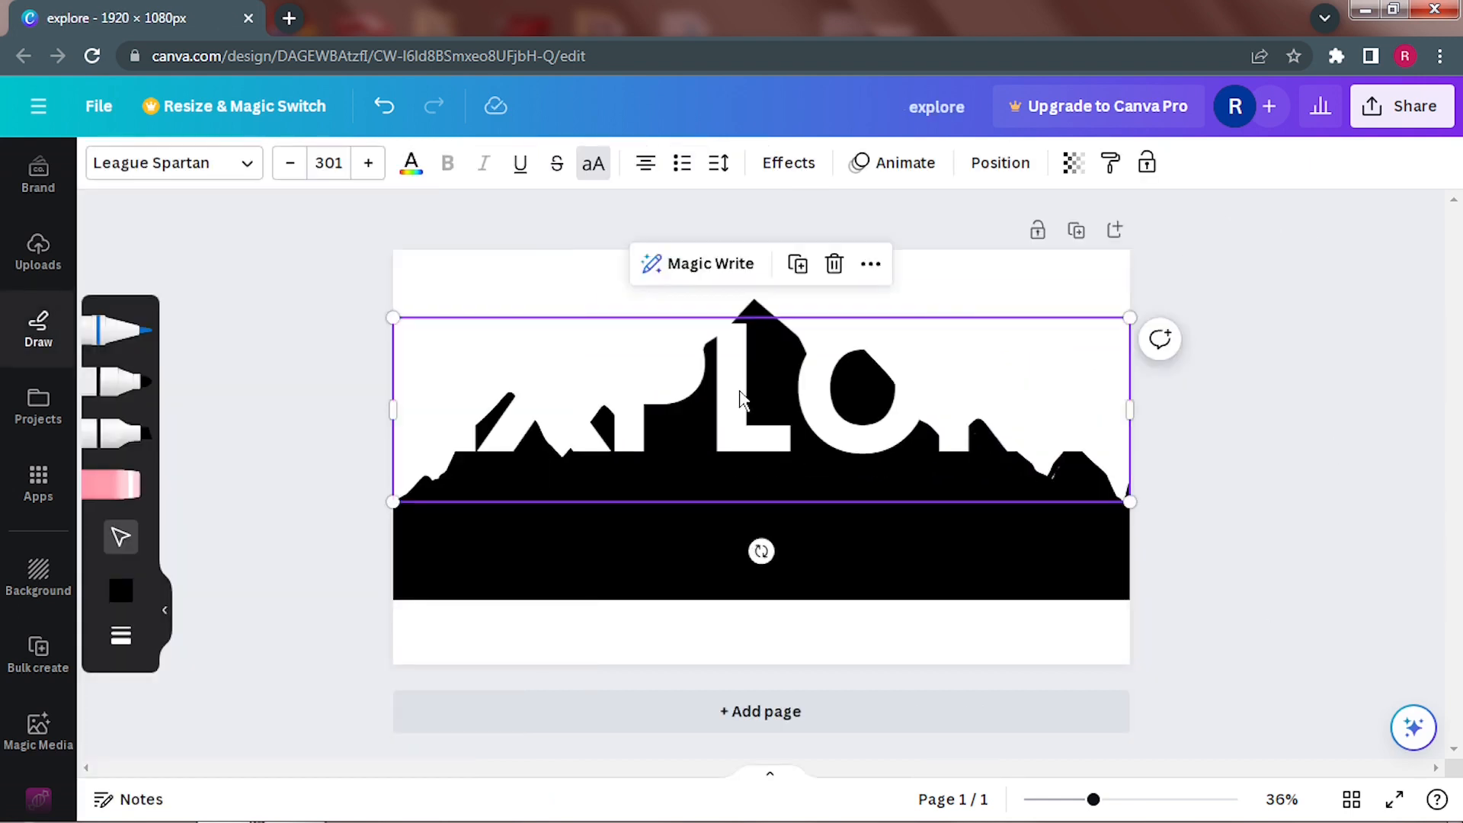
left_click_drag(748, 399, 680, 552)
Step: Duplicate the black rectangle and turn the copy into a thin white stripe below the EXPLORE text
left_click(709, 579)
left_click(725, 464)
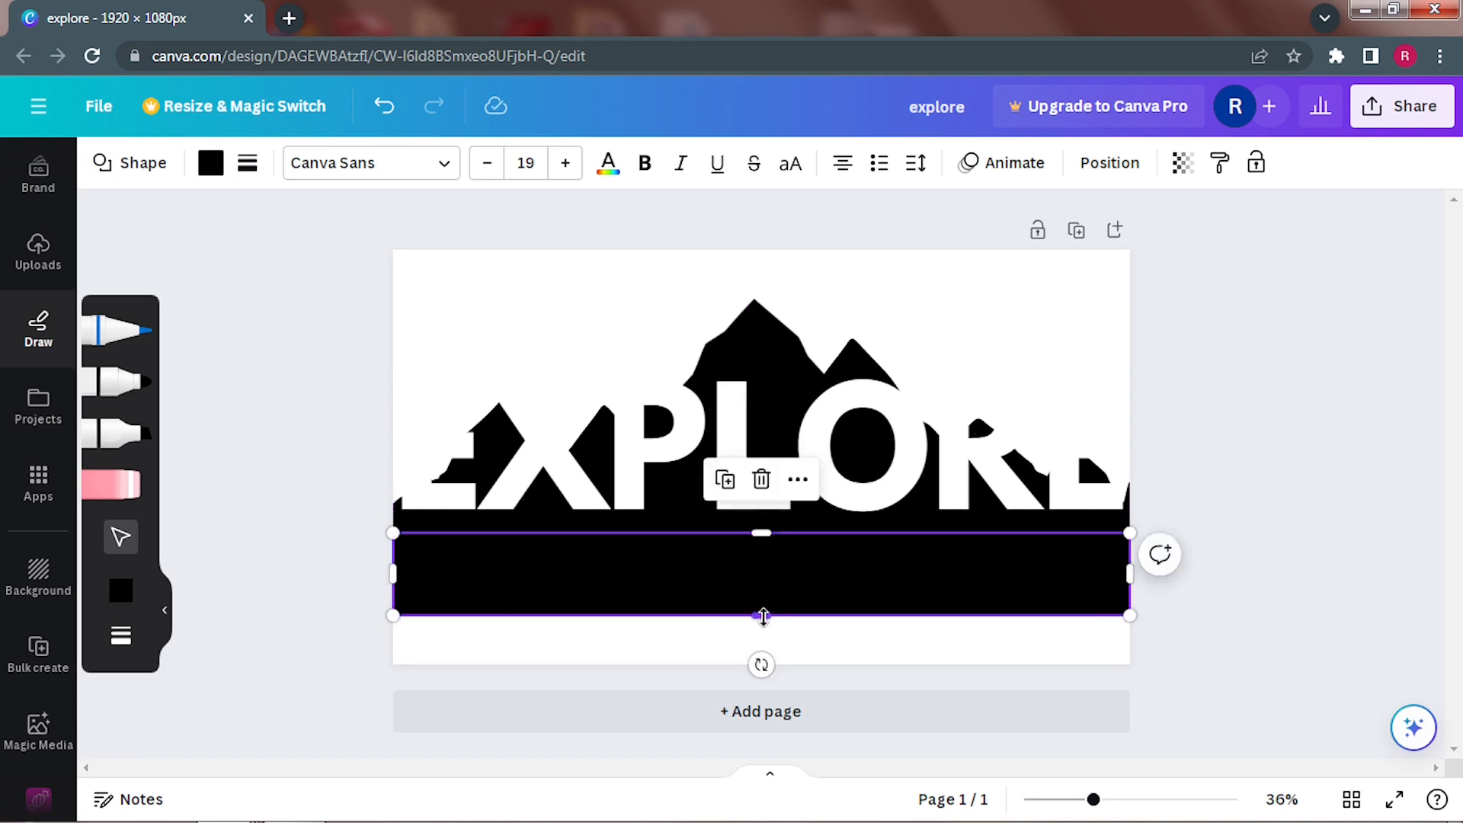
left_click_drag(762, 614, 748, 559)
left_click(209, 163)
left_click(289, 292)
Step: Duplicate the white stripe and use the copy to cover the lower page, leaving a thin black stripe above it
left_click(917, 479)
mouse_move(917, 562)
left_mouse_down()
mouse_move(914, 602)
mouse_move(957, 664)
left_mouse_up()
left_click(1402, 523)
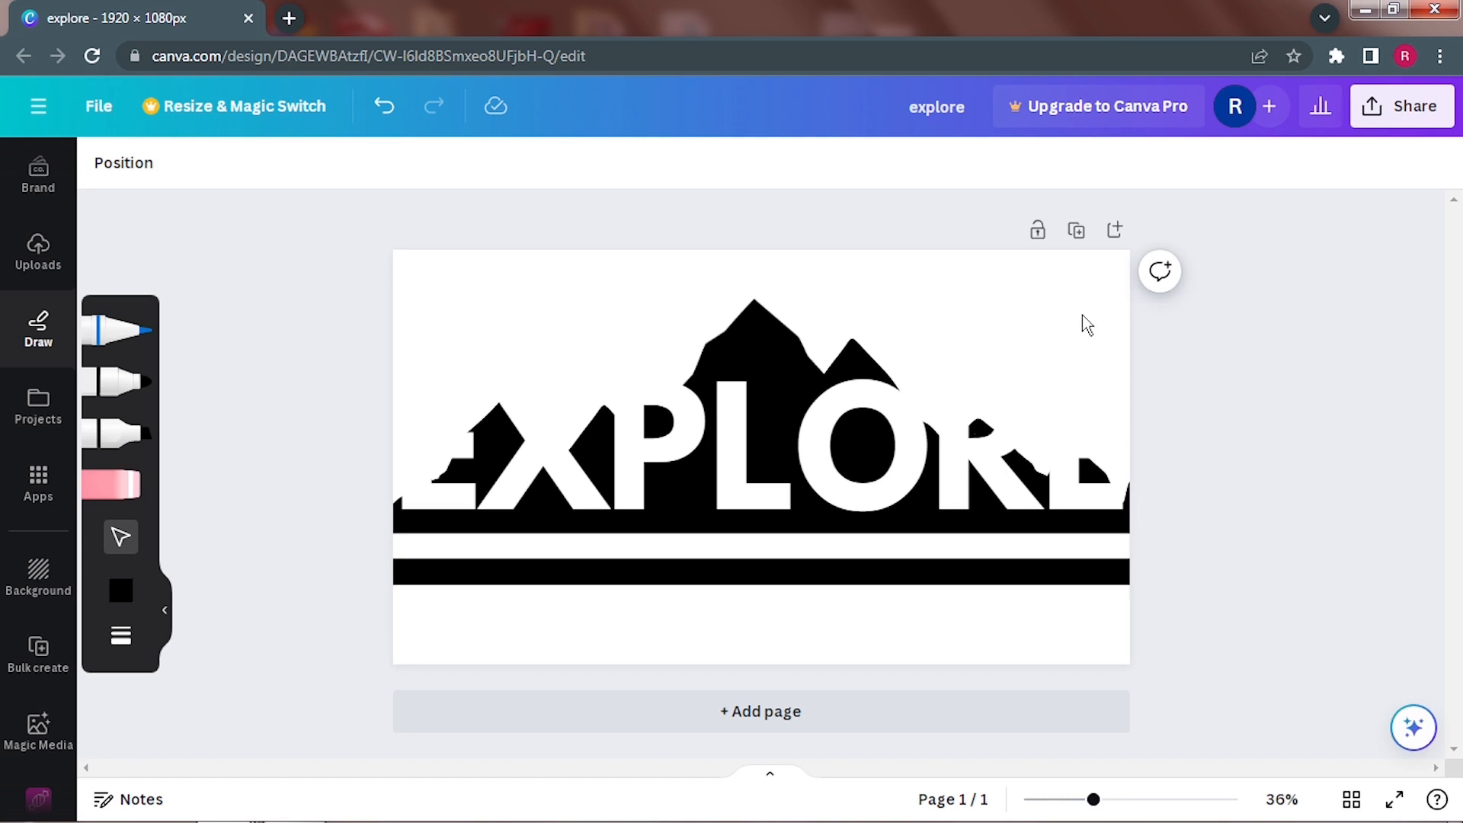
Step: Duplicate the page and change the EXPLORE text on the copy to black
left_click(1076, 230)
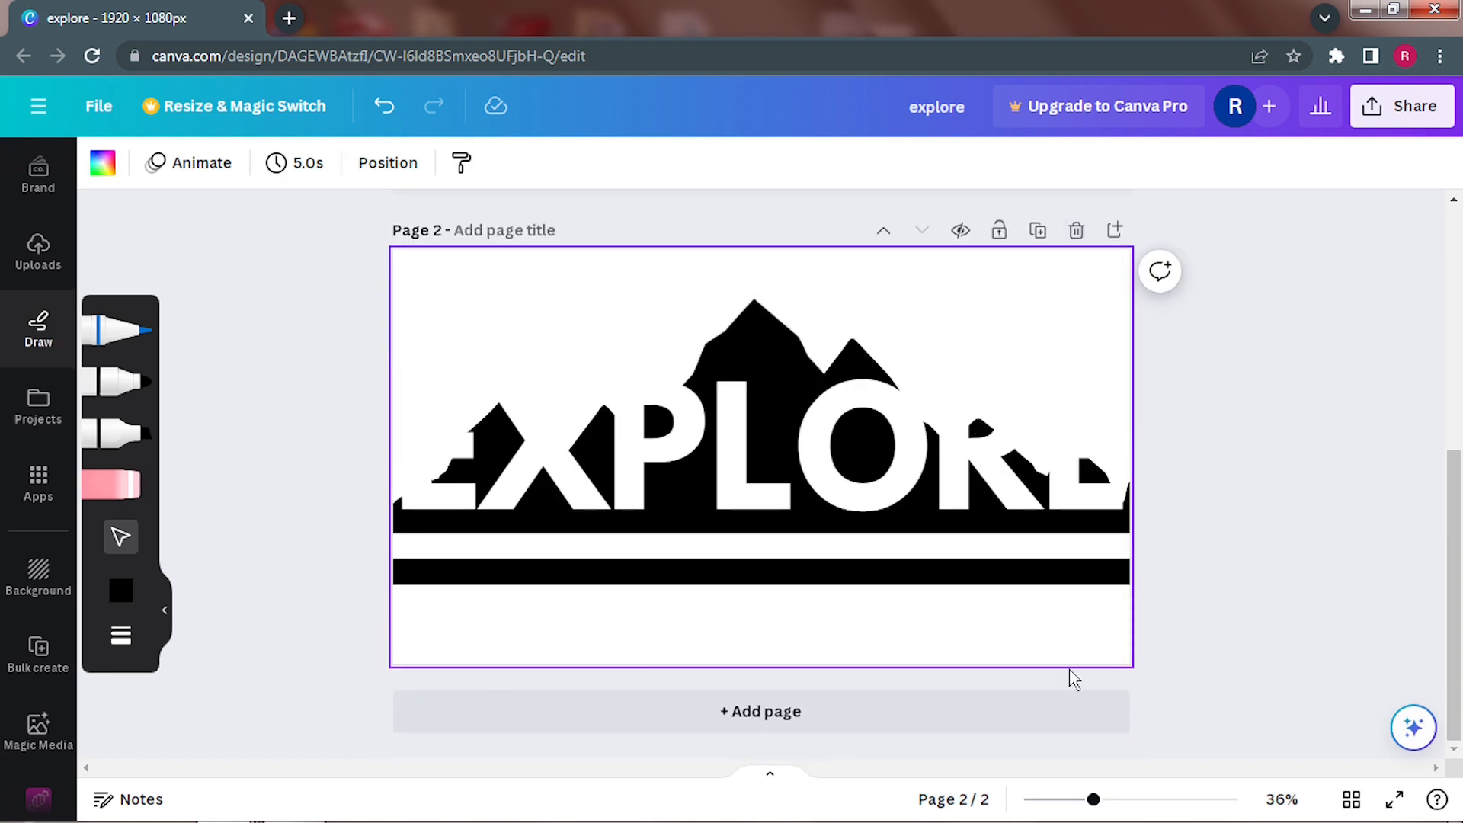
left_click(814, 453)
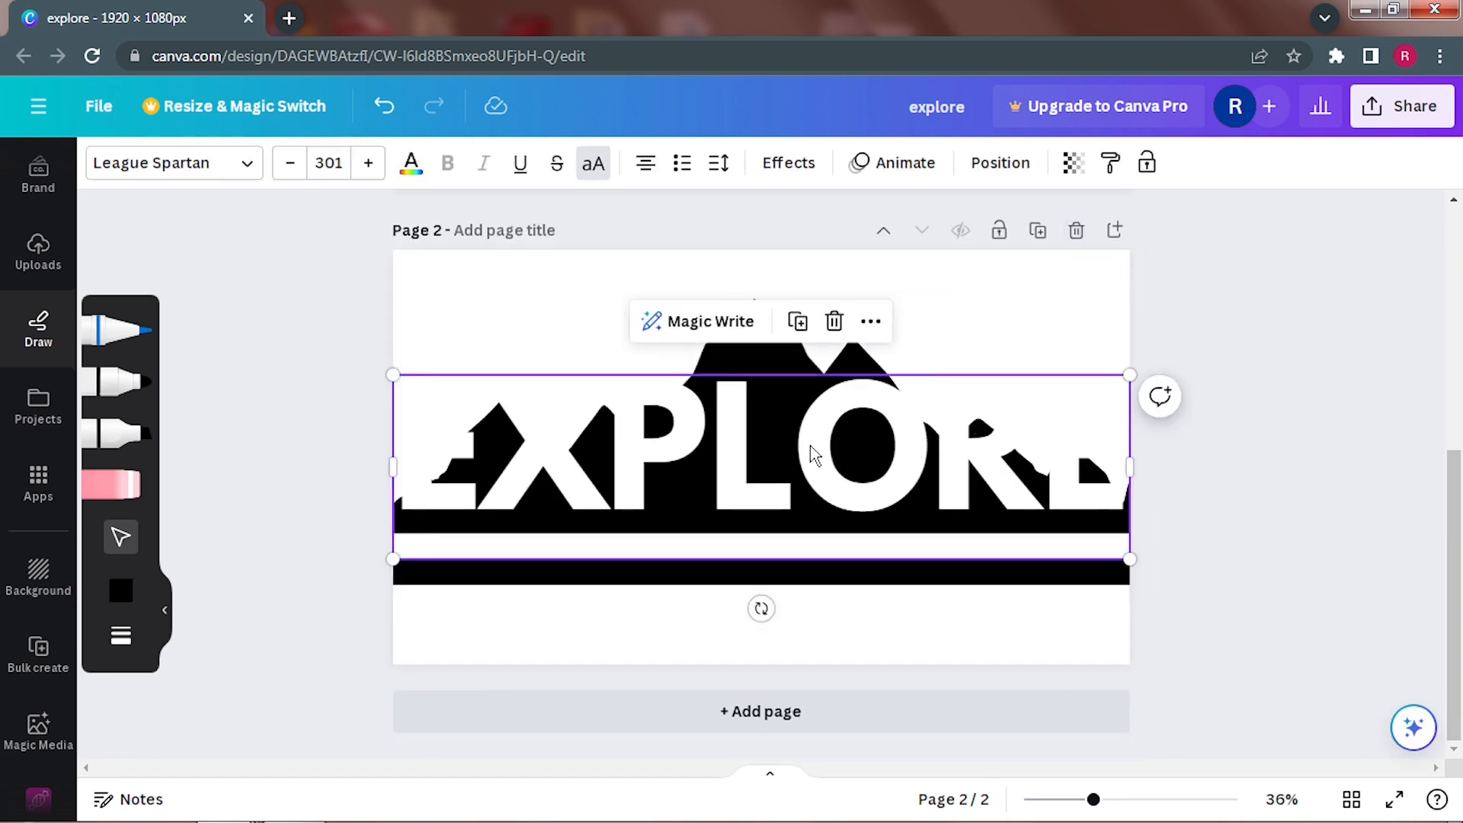
left_click(410, 163)
left_click(174, 292)
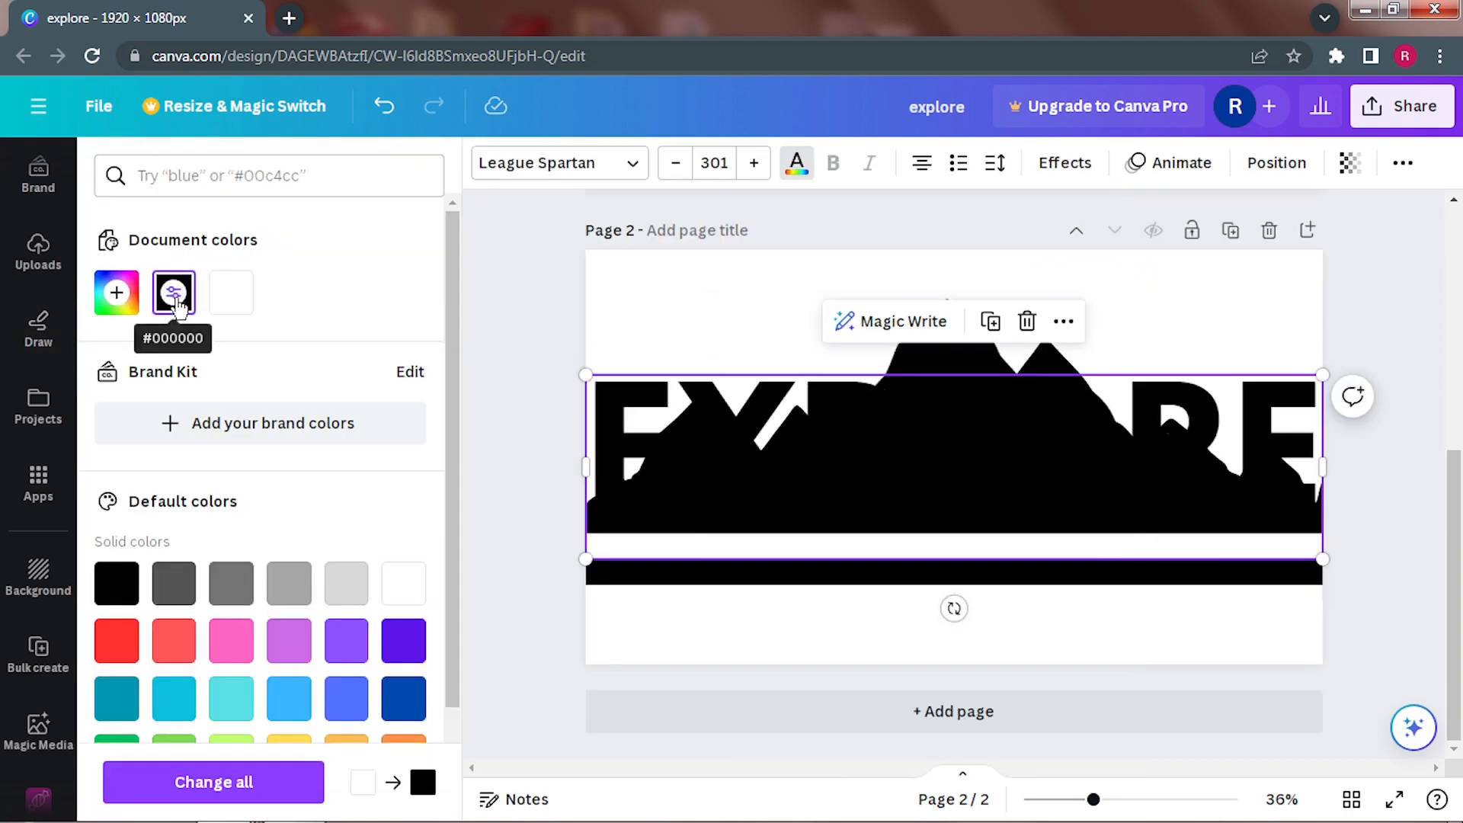
Step: Send the black EXPLORE text on page 2 to the back of the layers
right_click(1276, 415)
mouse_move(1188, 448)
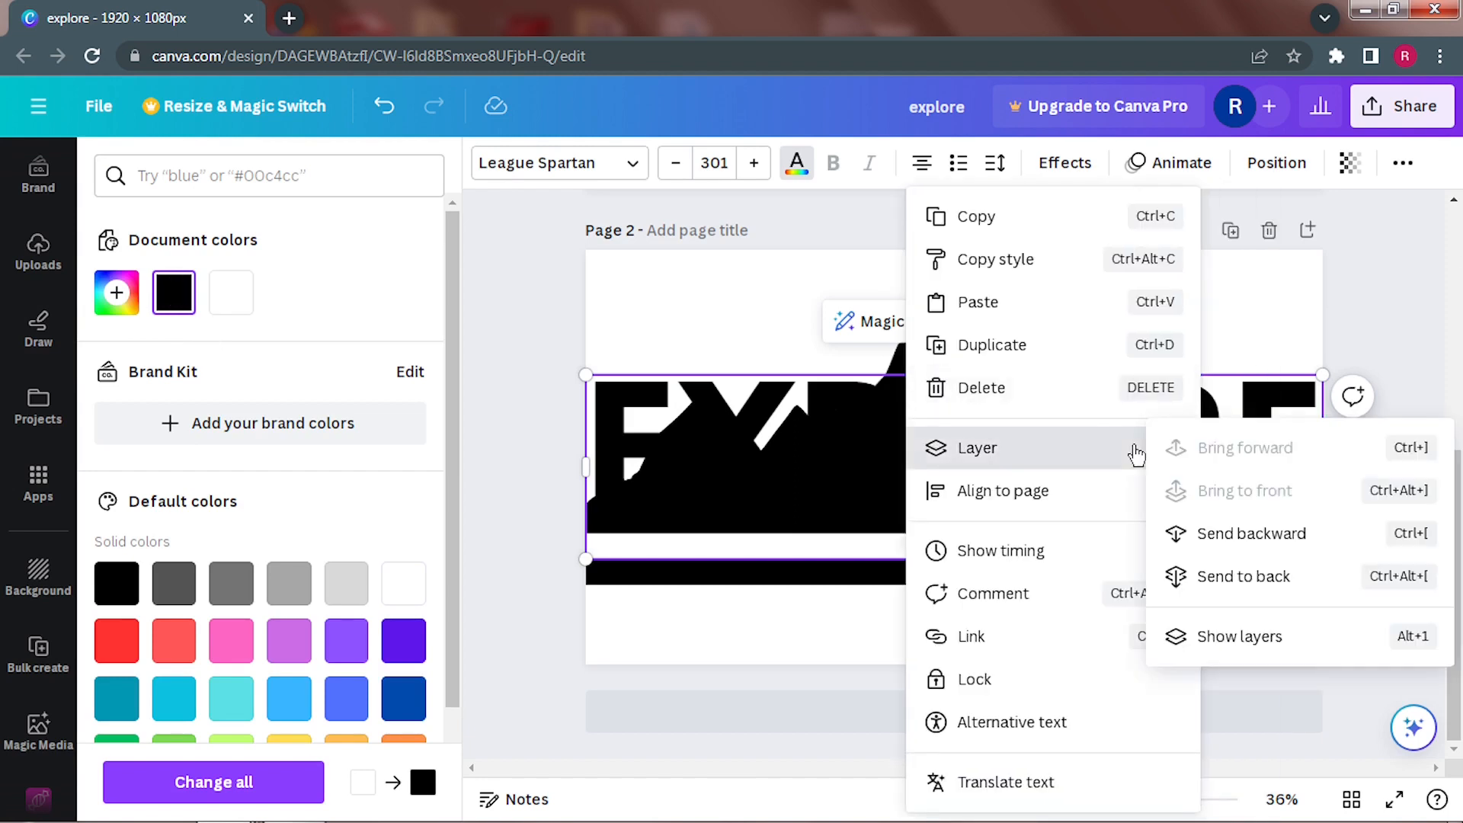
left_click(1234, 580)
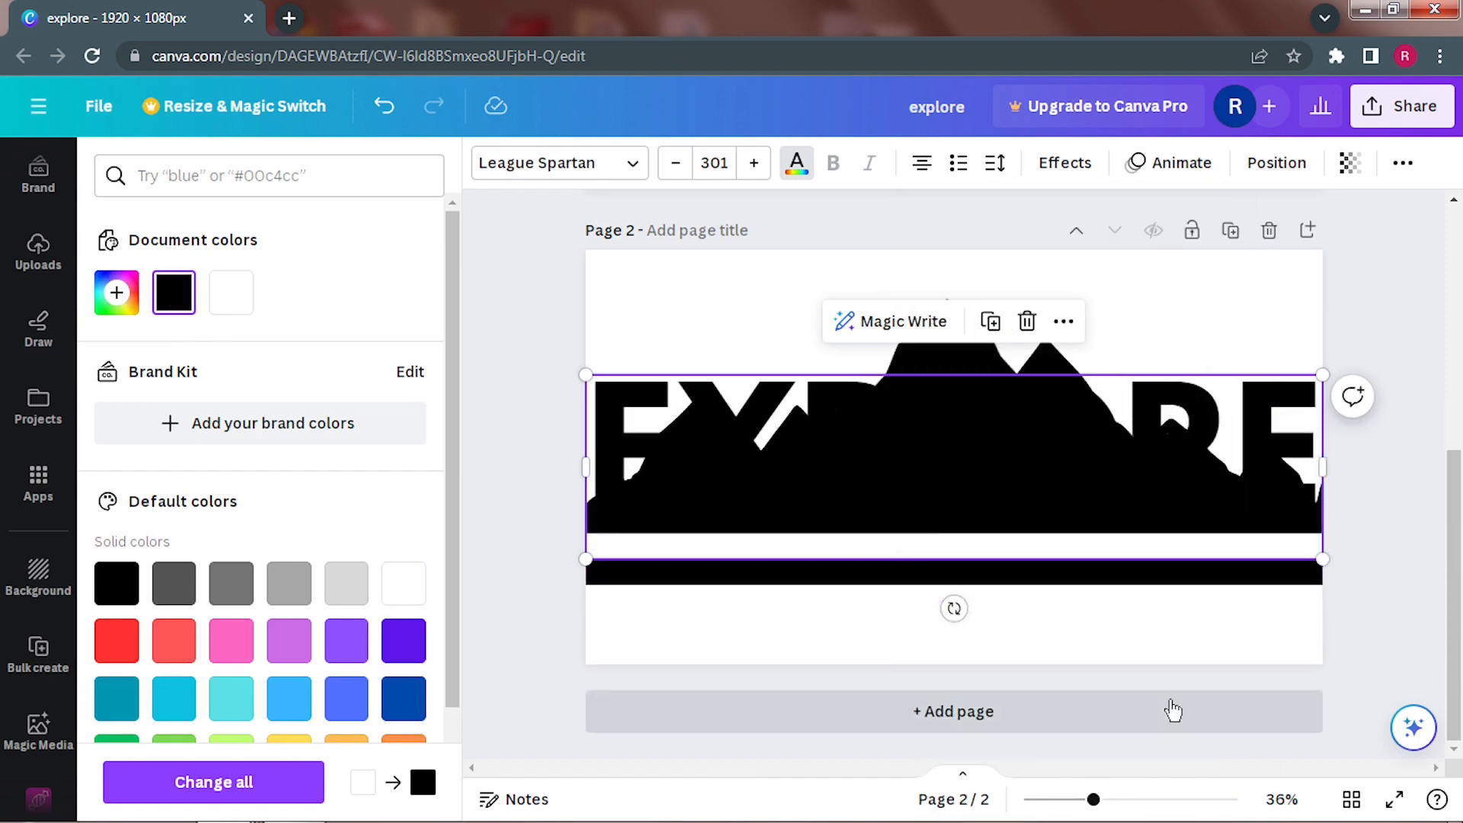
Step: Select the marker drawing in the page 2 layers and recolor it light blue
left_click(796, 162)
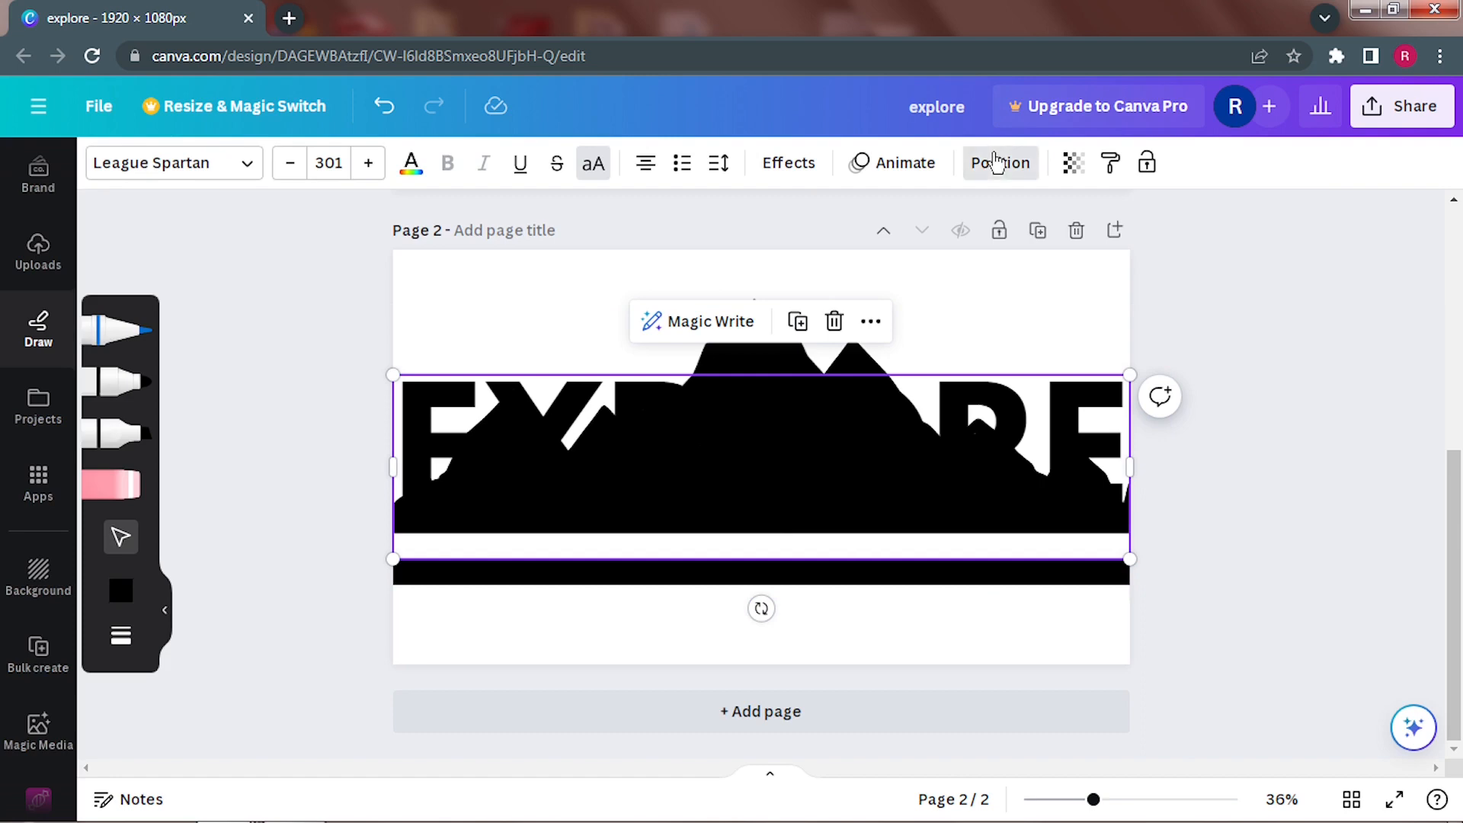
left_click(998, 162)
left_click(379, 180)
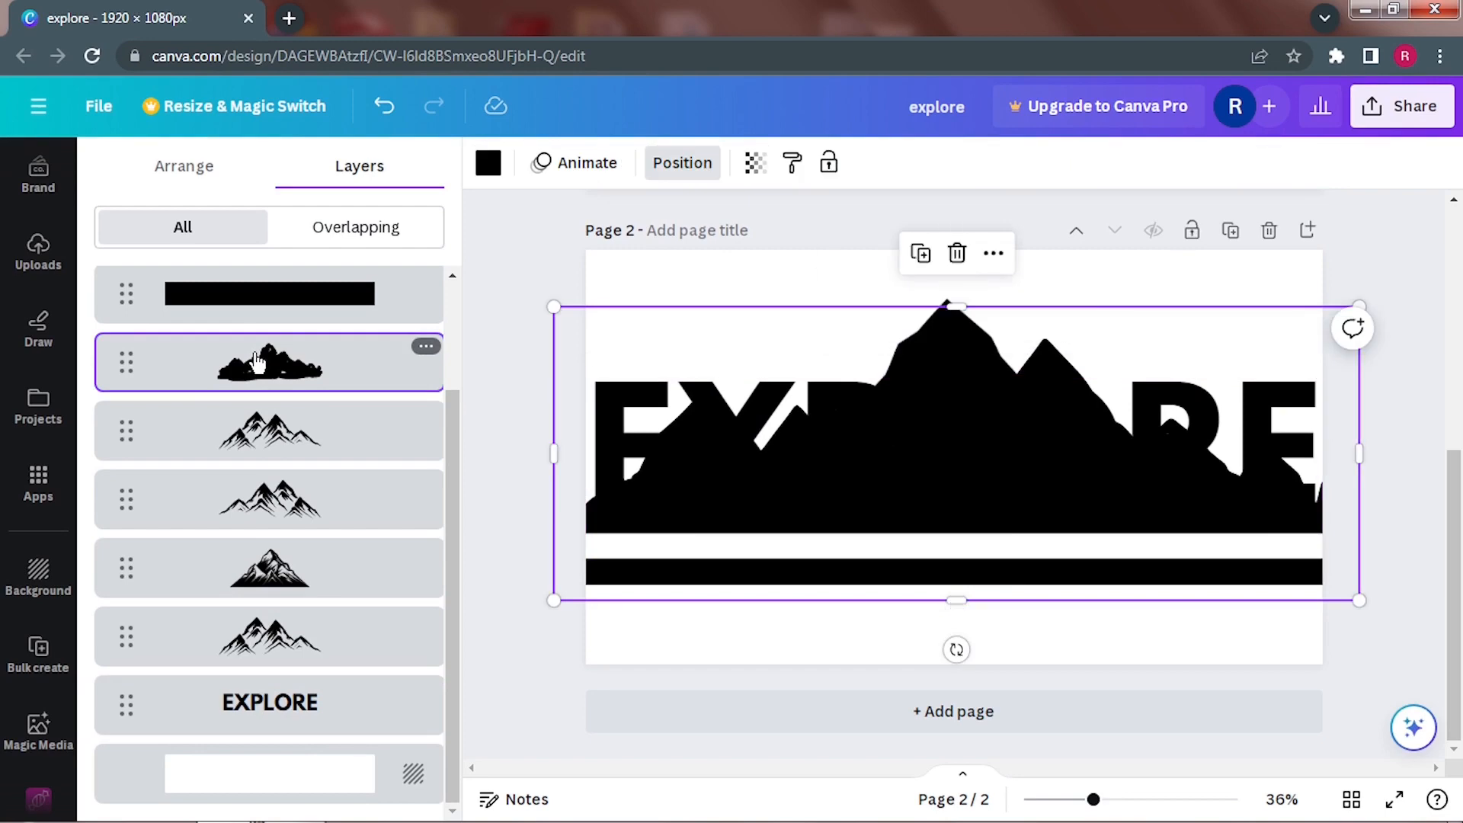
left_click(488, 162)
left_click(290, 699)
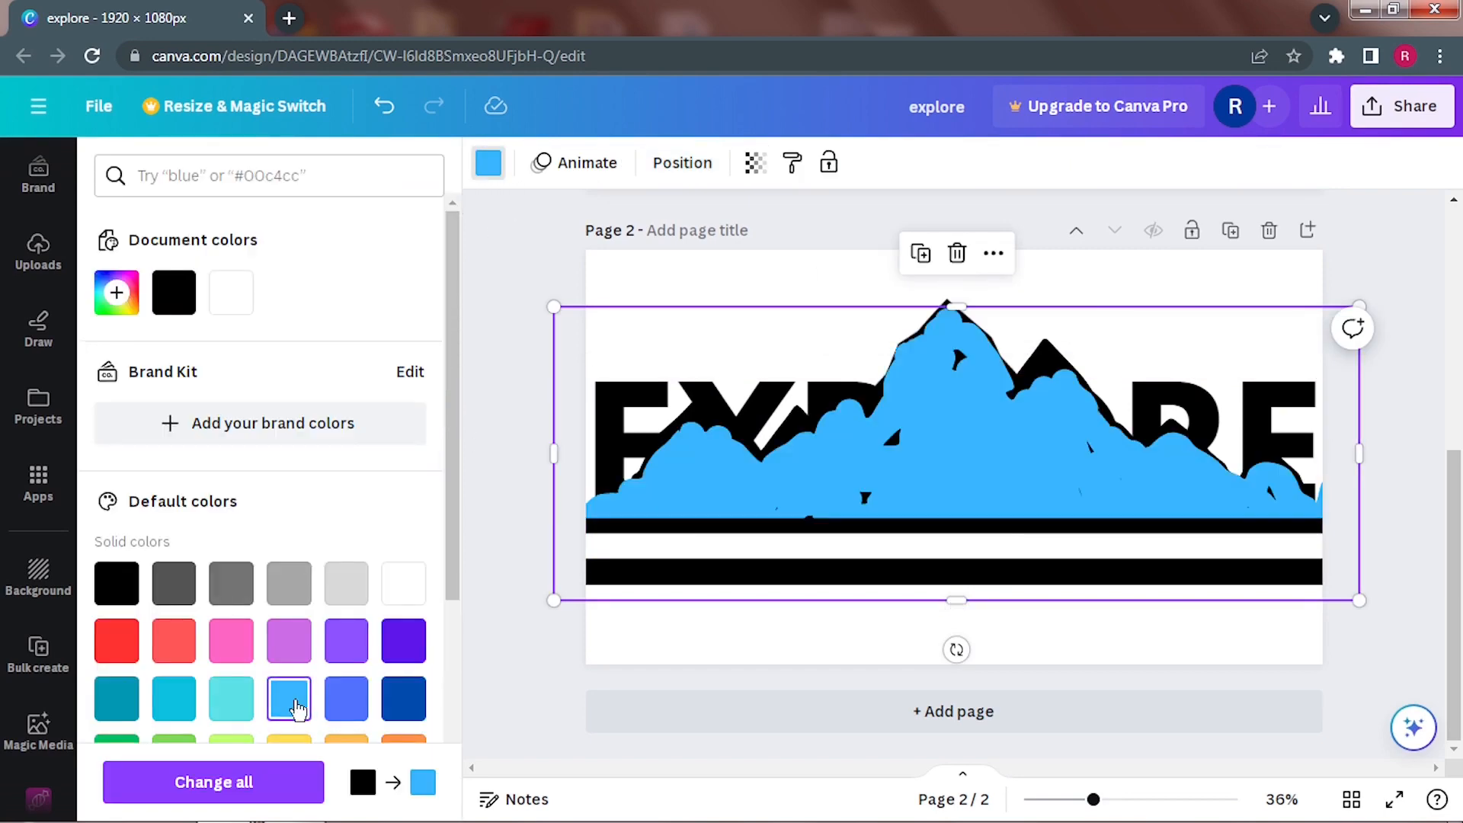
Step: Recolor the two central black mountain graphics on page 2 light blue
left_click(682, 162)
left_click(339, 591)
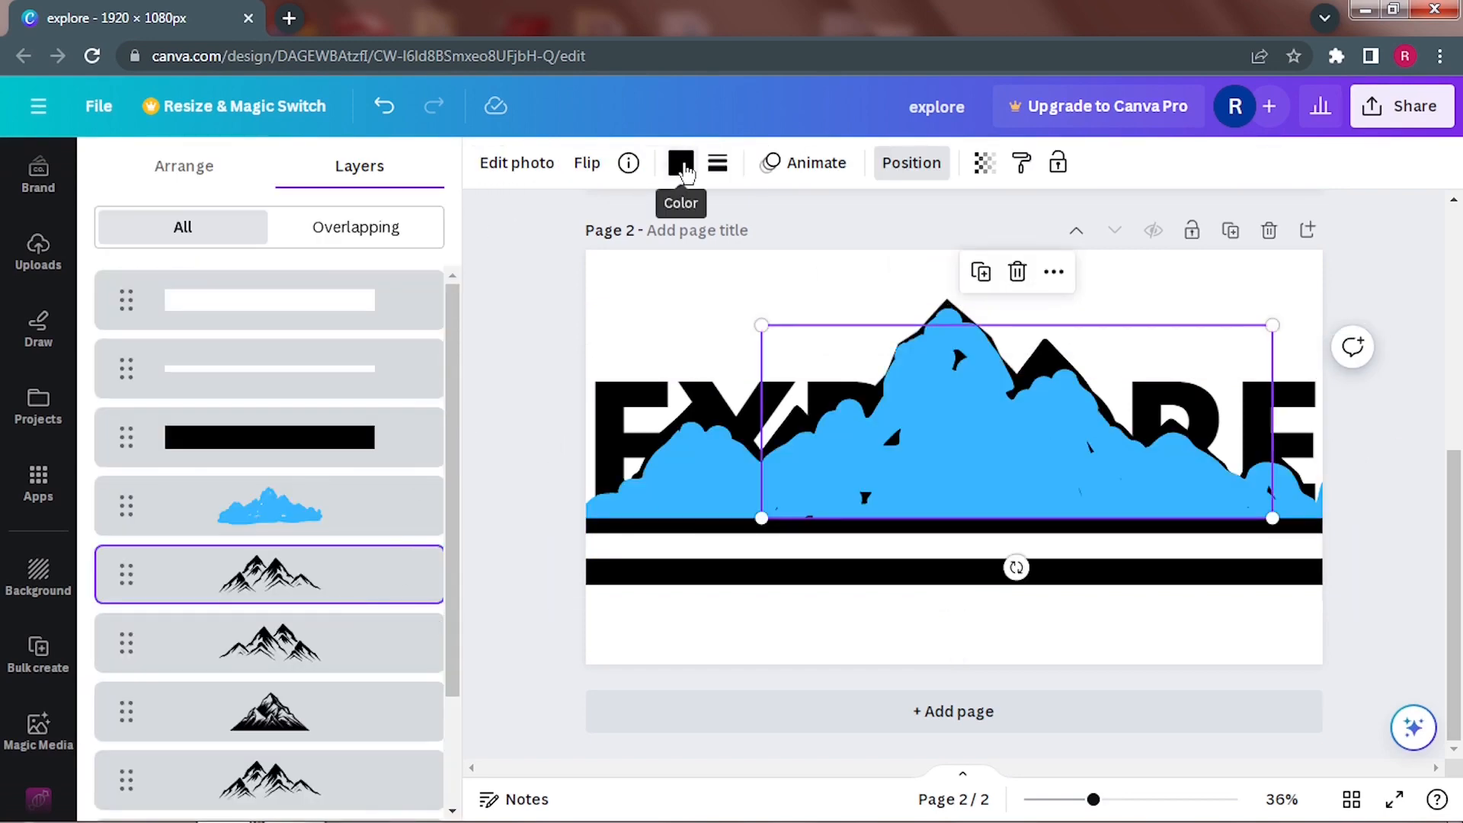
left_click(680, 162)
left_click(225, 304)
left_click(947, 308)
left_click(229, 291)
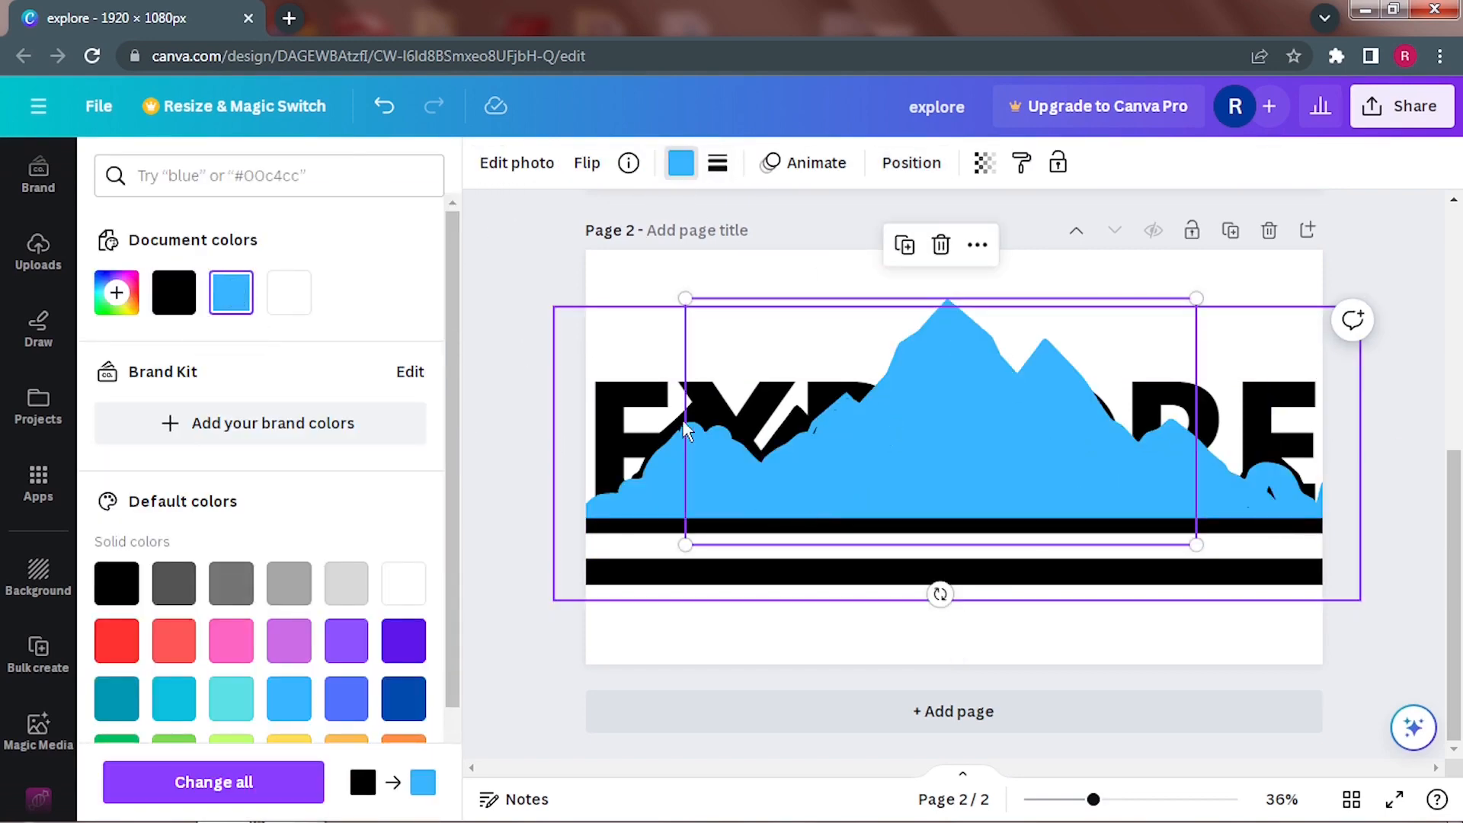
Step: Select the right-hand and left-hand mountain graphics in the page 2 layers and recolor both light blue
left_click(911, 163)
left_click(266, 642)
left_click(681, 162)
left_click(231, 292)
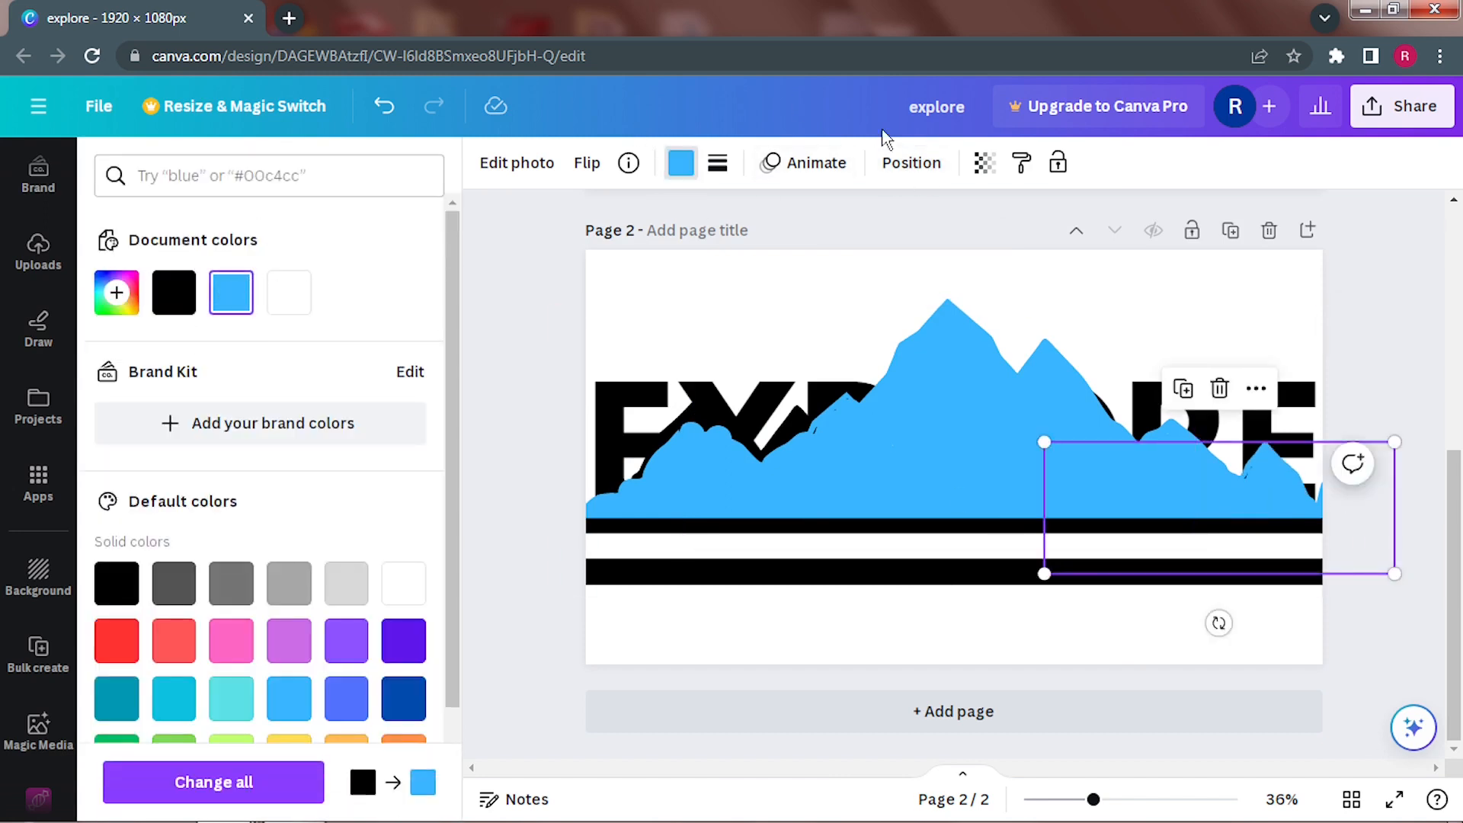
left_click(911, 163)
left_click(251, 790)
left_click(681, 162)
left_click(231, 292)
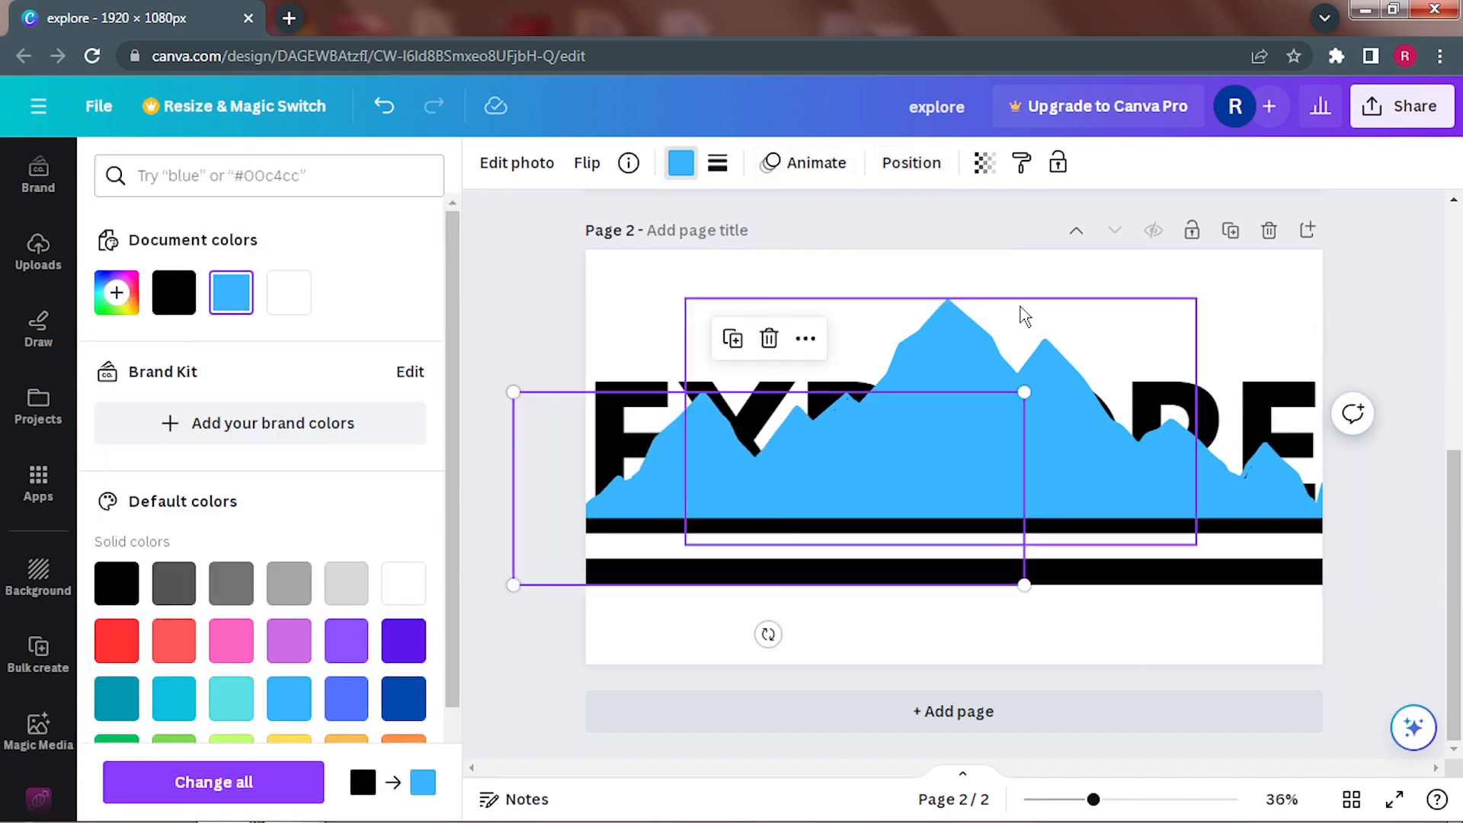
Step: Recolor the remaining black areas and the black stripe below the page 2 mountains light blue
left_click(1004, 413)
left_click(289, 294)
left_click(1360, 537)
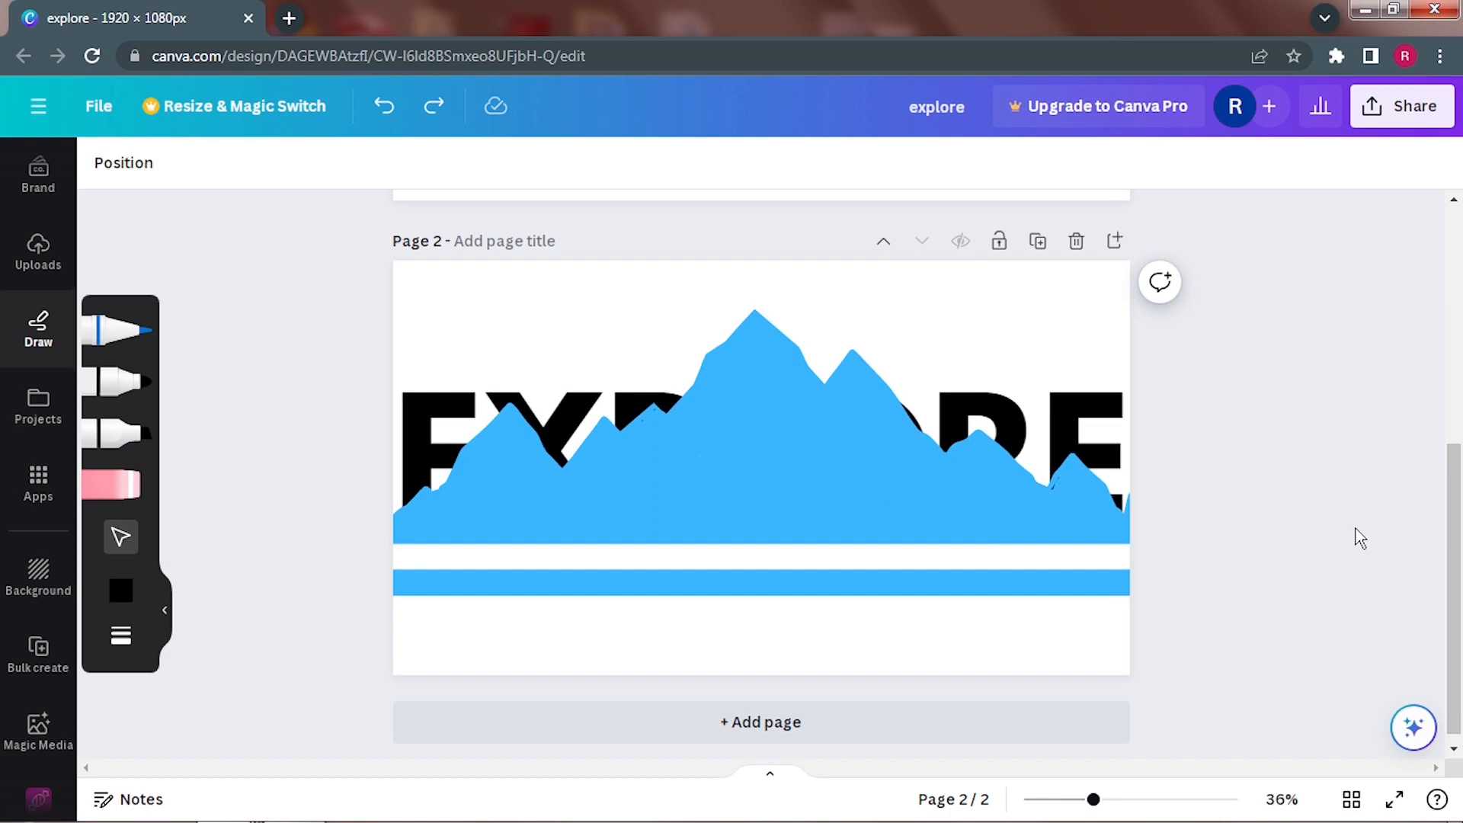
Step: Download only page 2 of the design as a PNG
left_click(1401, 106)
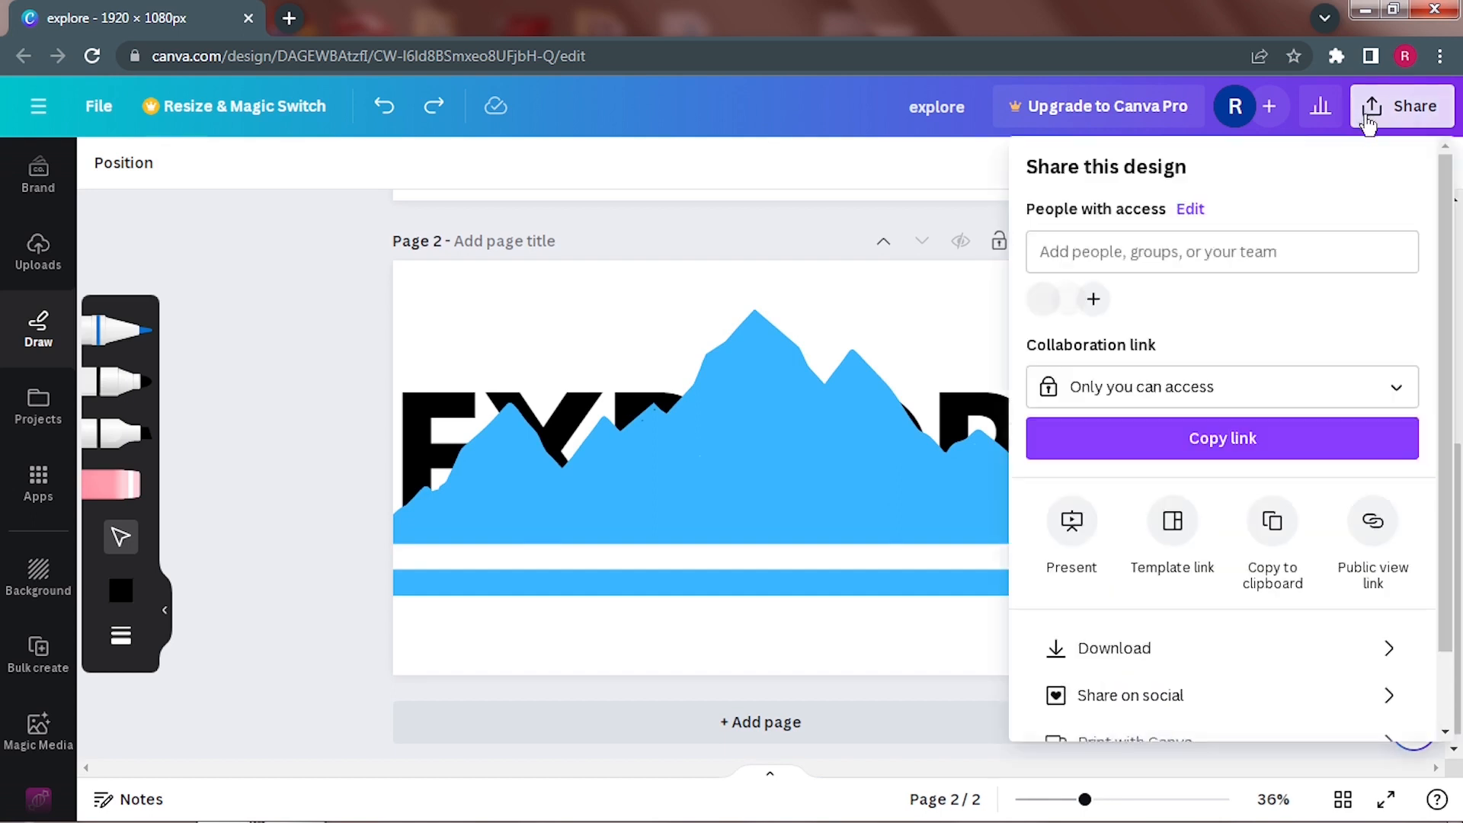
left_click(1087, 647)
left_click(1414, 497)
left_click(1417, 621)
left_click(1232, 755)
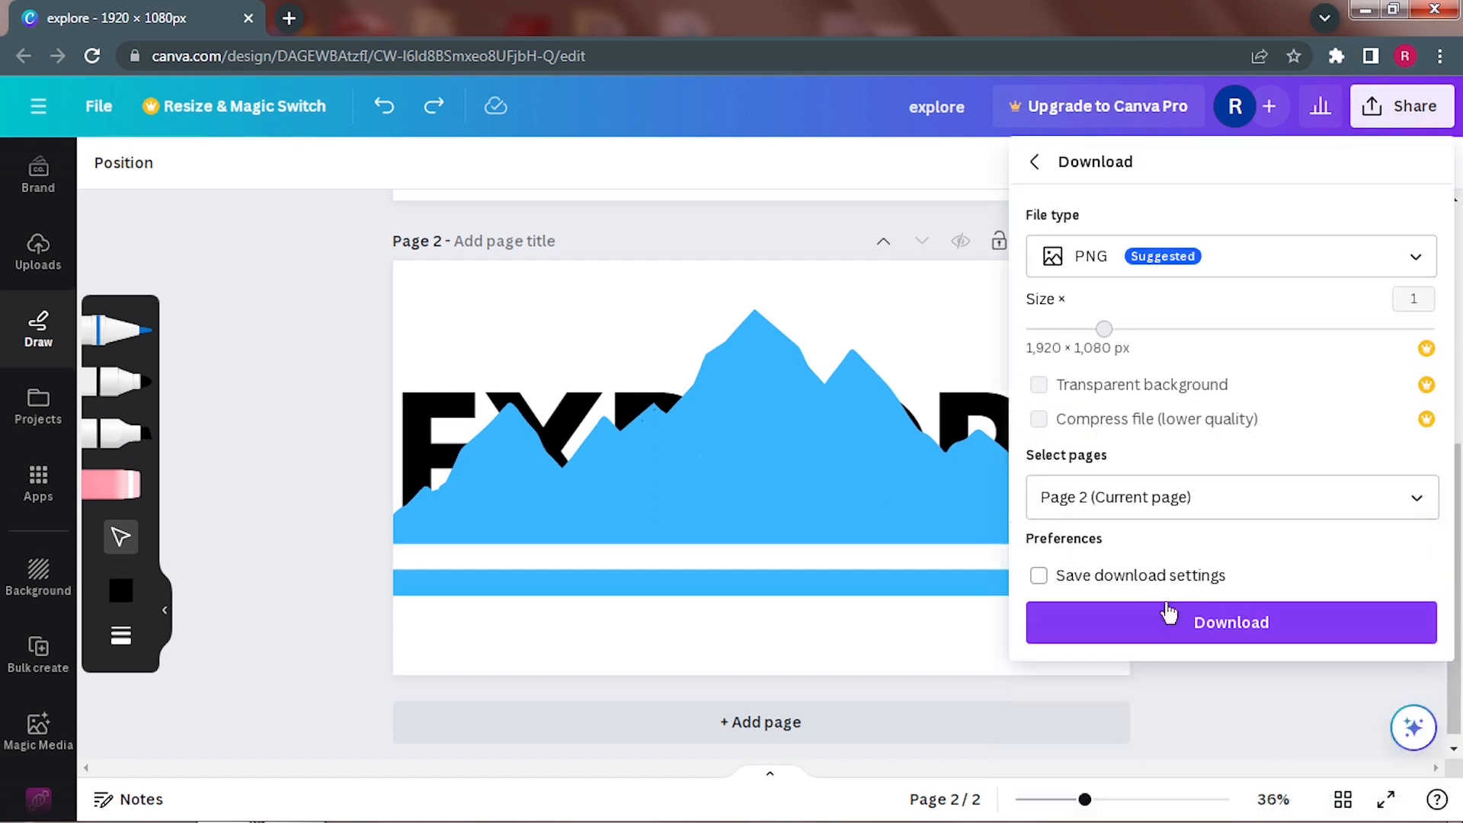
left_click(1077, 619)
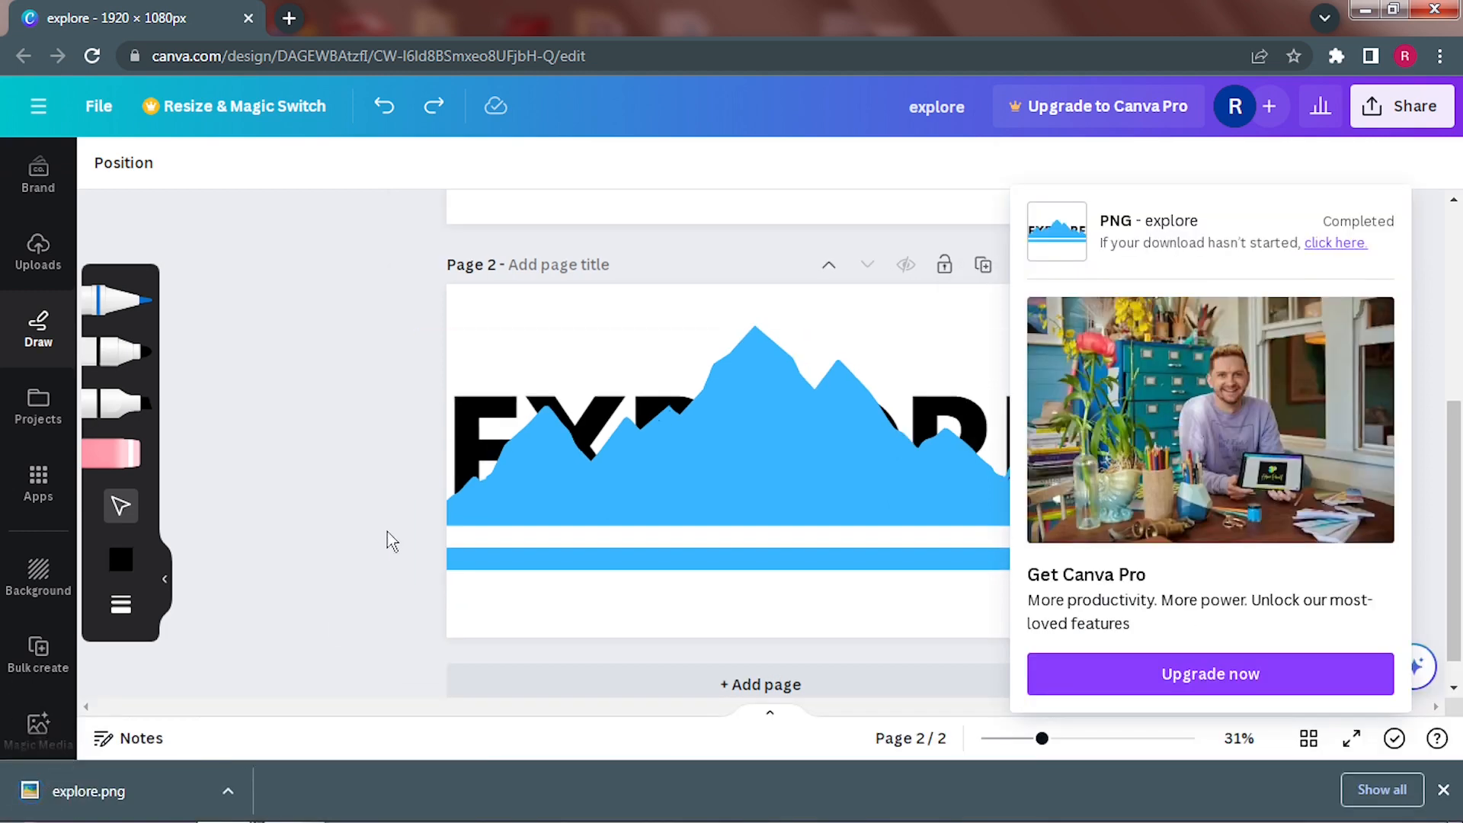
left_click(387, 534)
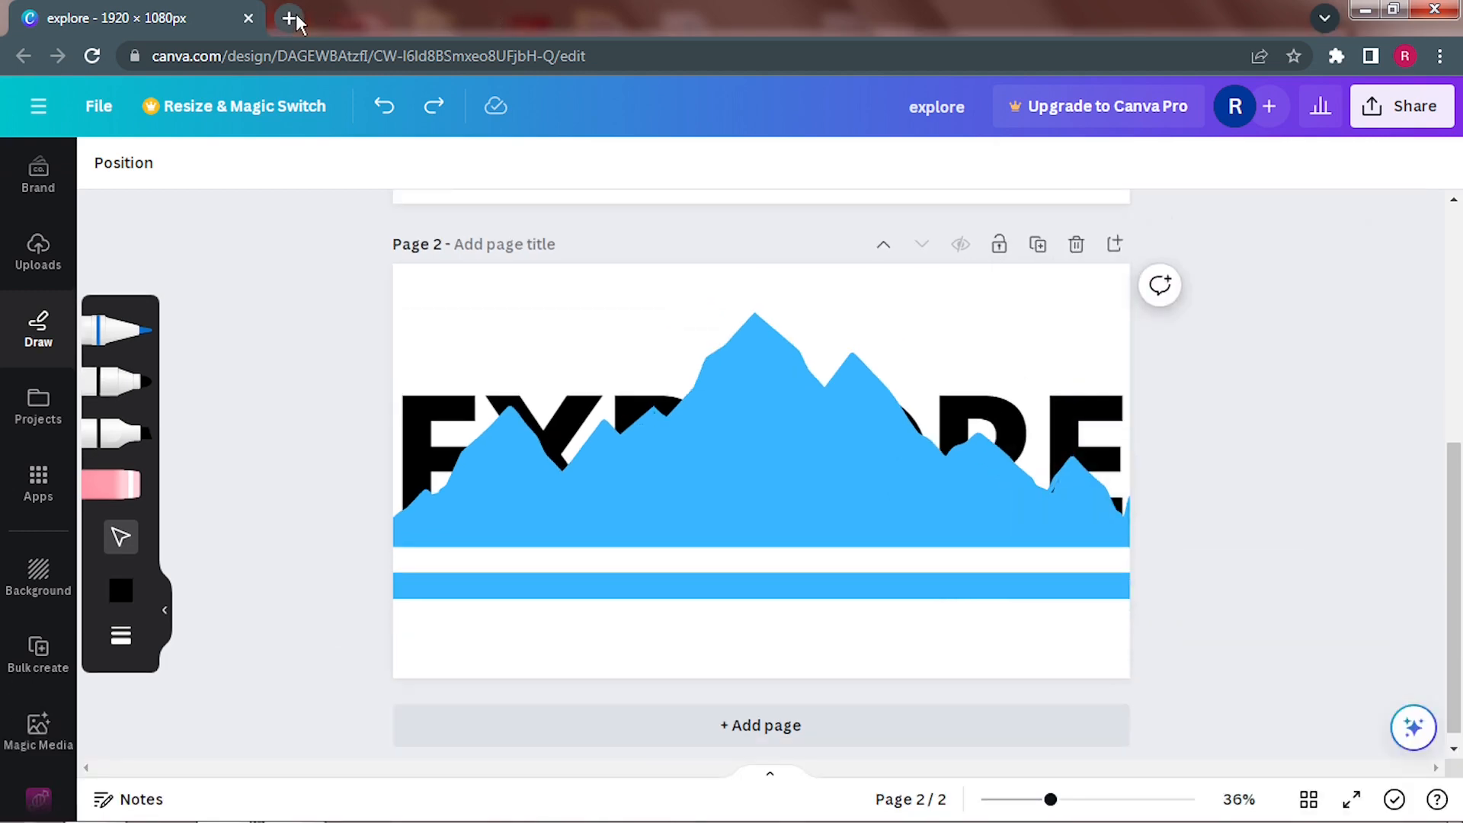
Step: Go to photopea.com in a new browser tab and load the downloaded explore.png there
left_click(289, 18)
type("photopea.com")
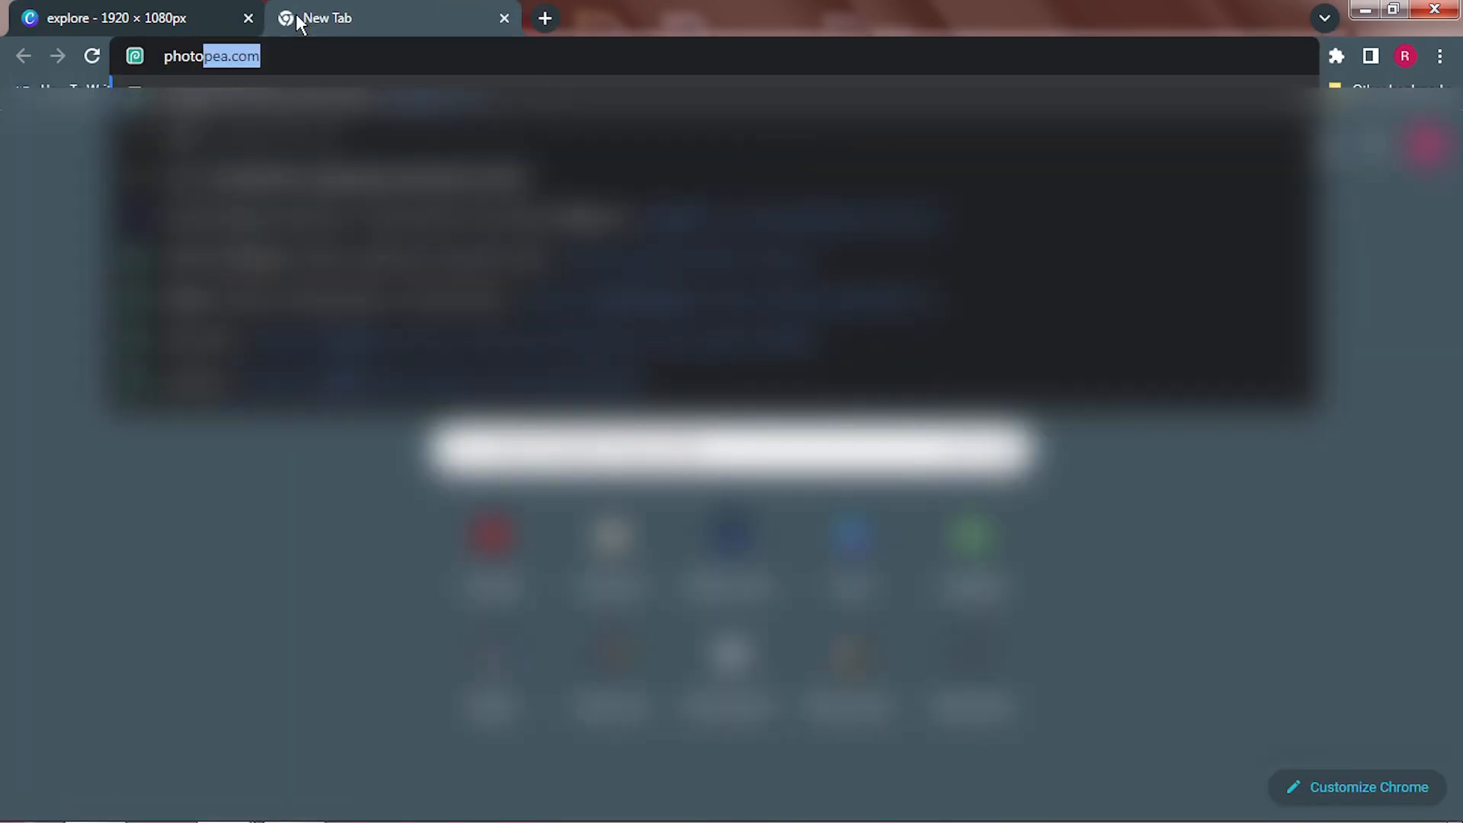
key("Return")
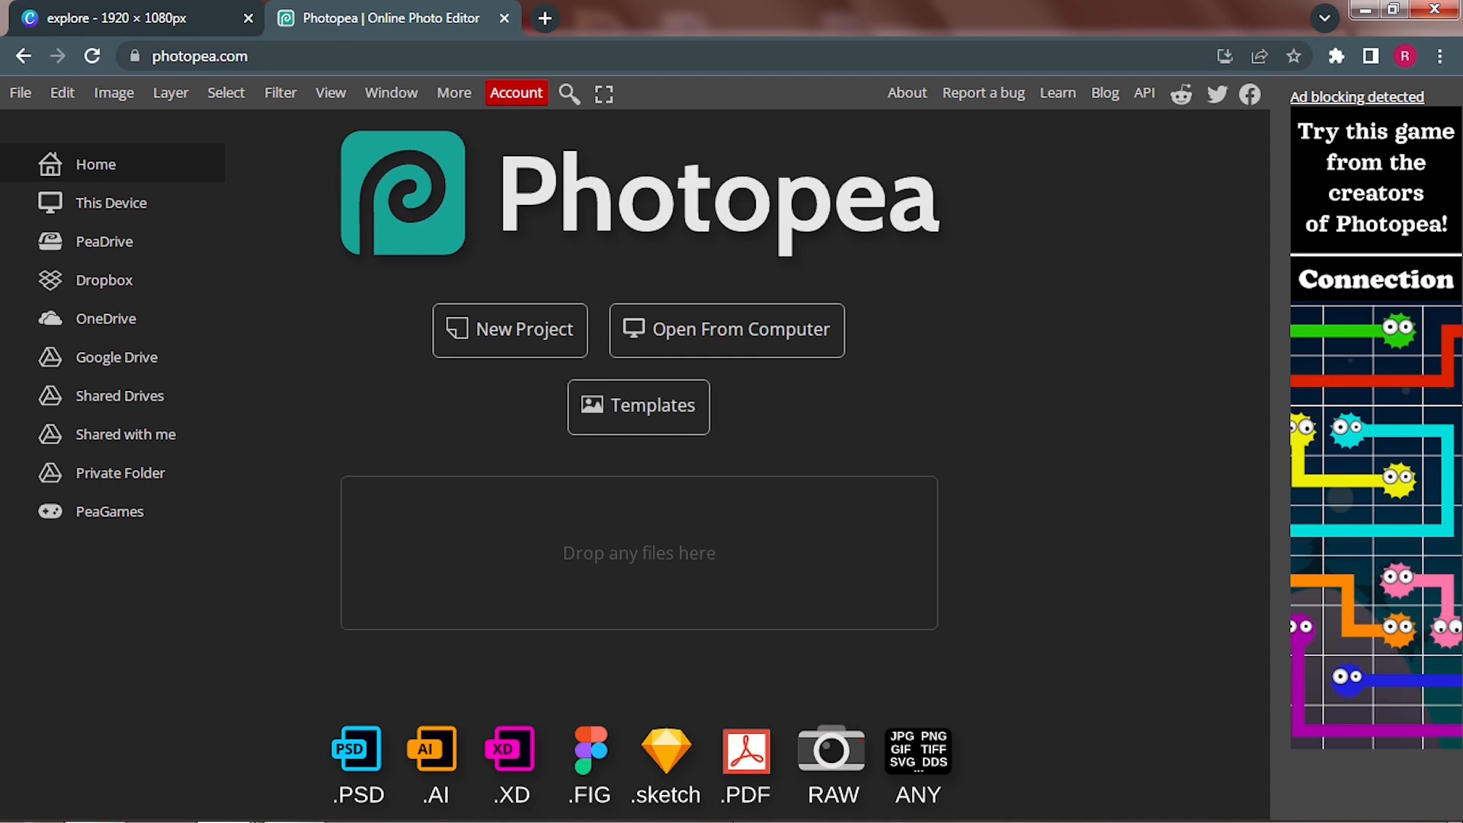
left_click(95, 800)
left_click_drag(530, 95, 1232, 76)
left_click(1031, 263)
left_click_drag(1032, 263, 655, 401)
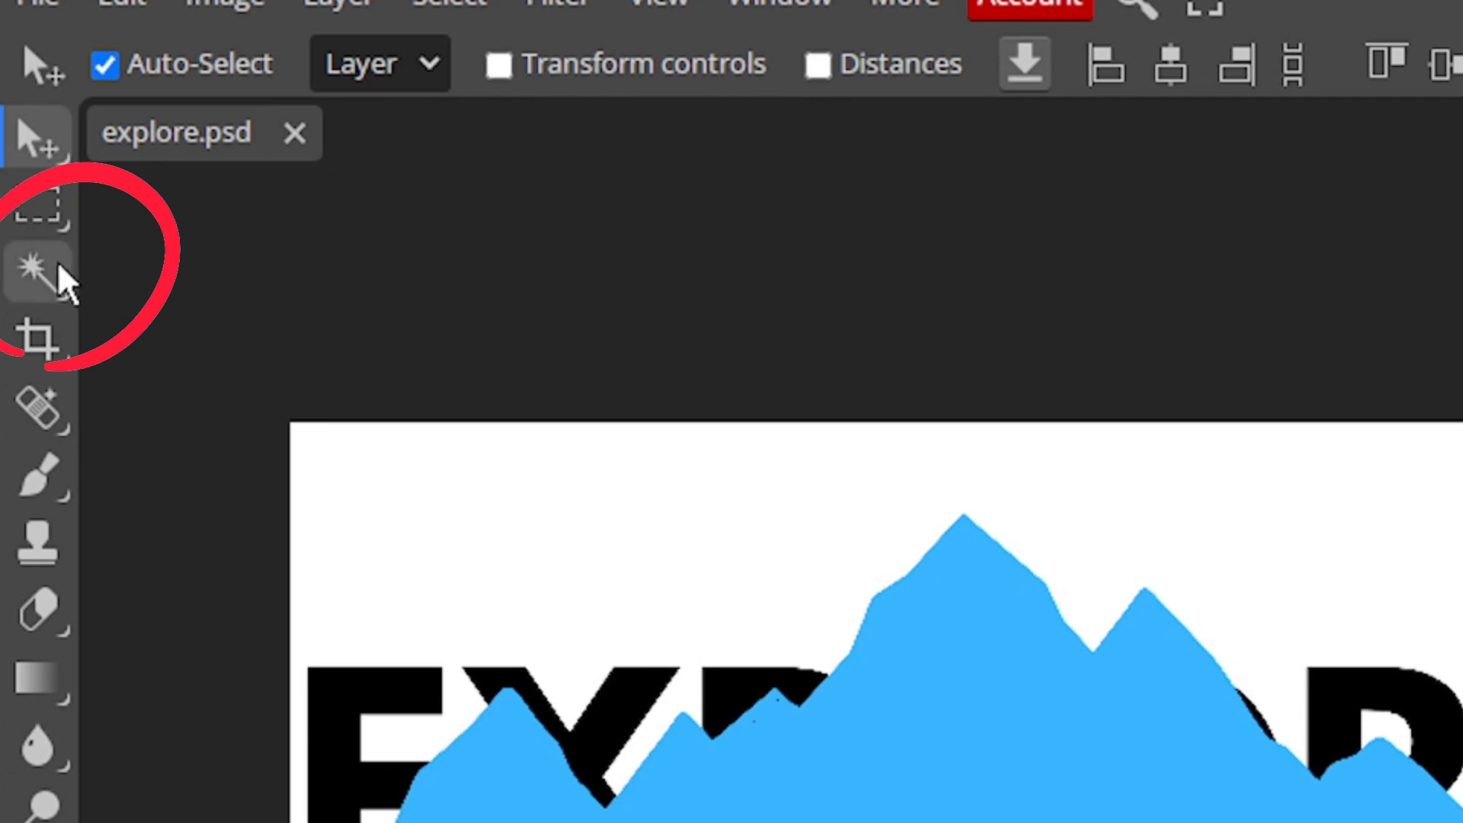
Step: Select the blue mountain area with the Magic Wand at tolerance 16 and delete it
left_click(49, 281)
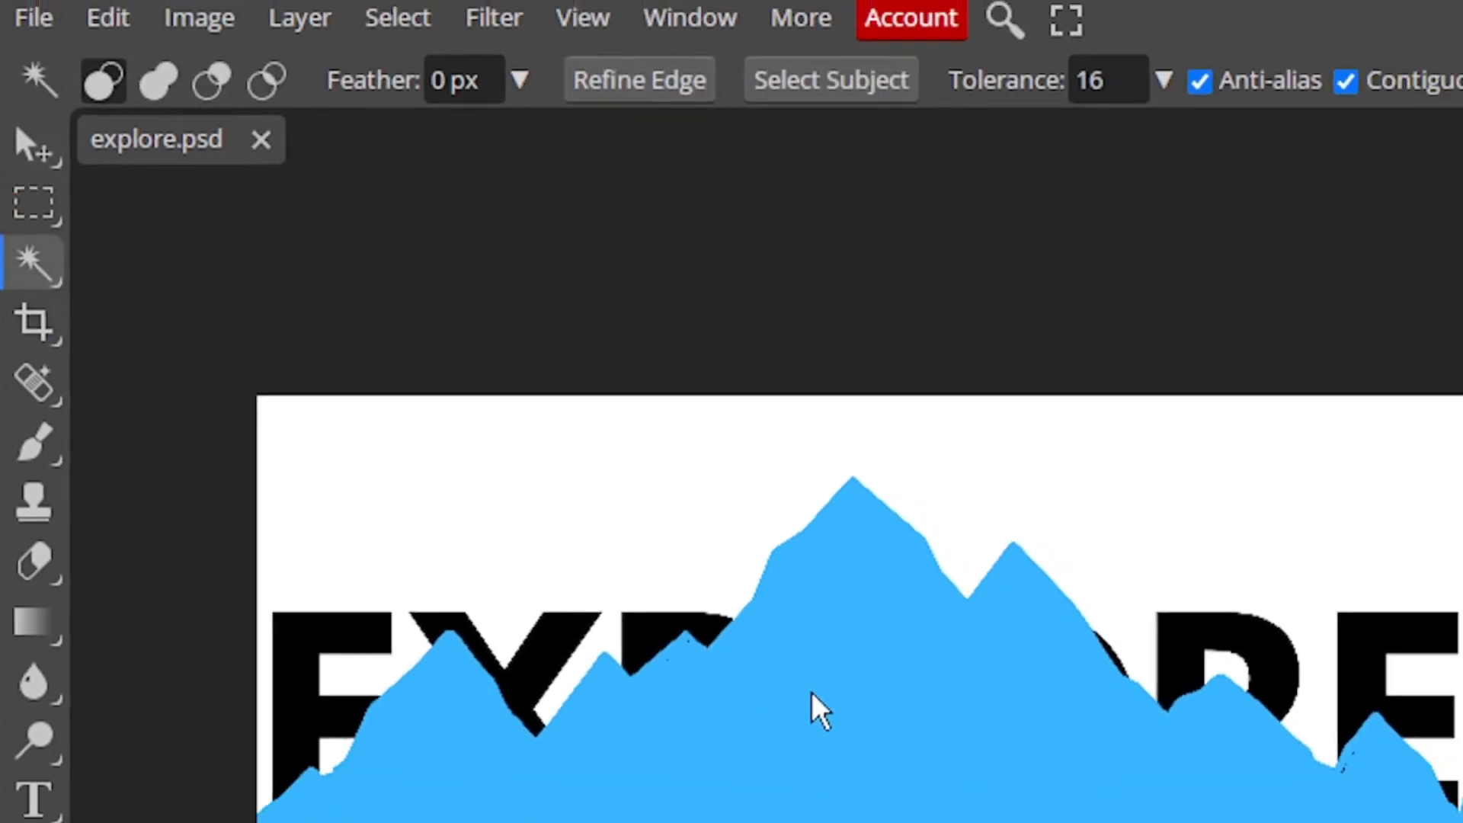
left_click(919, 769)
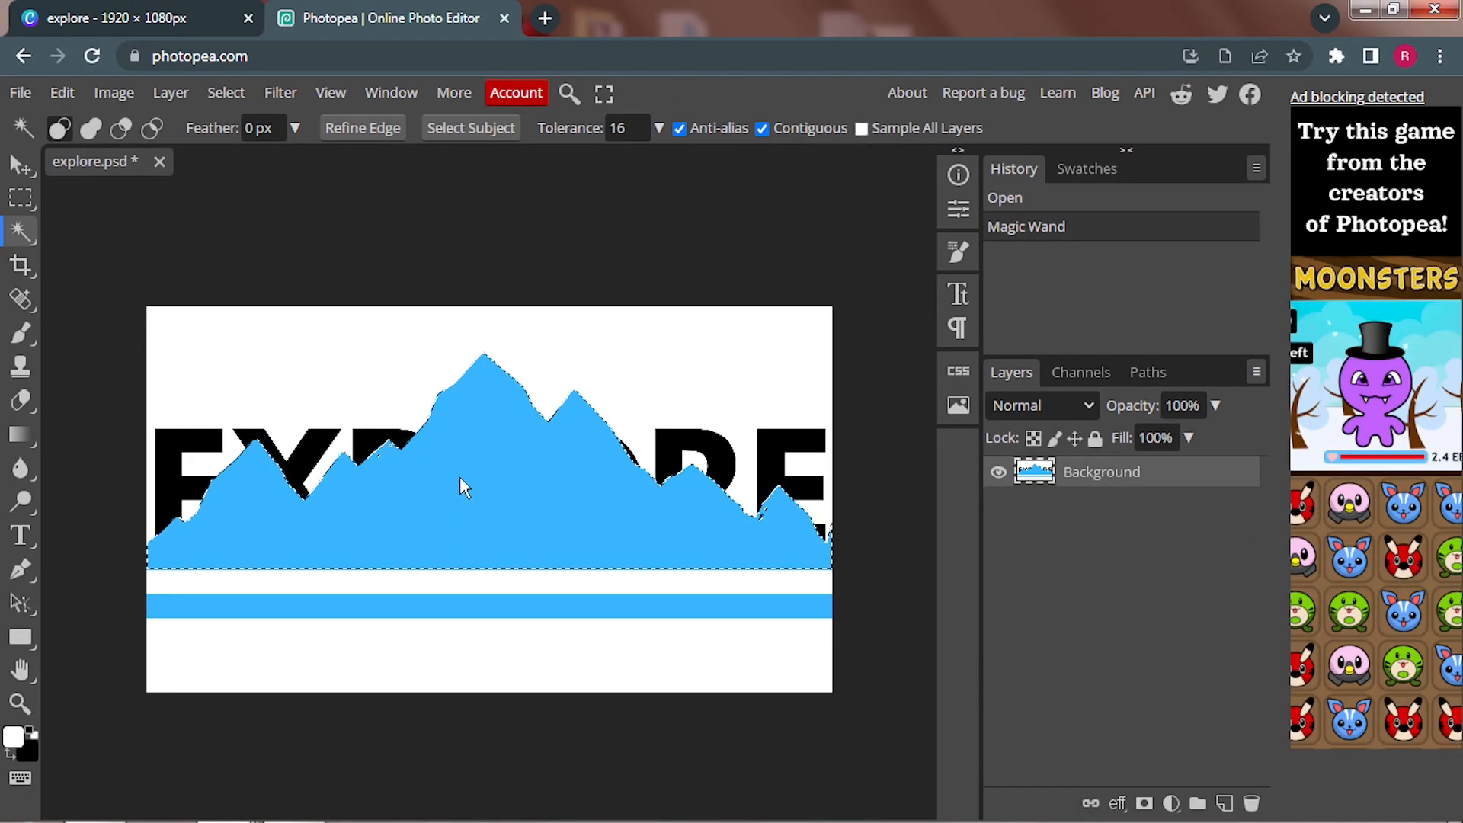
key("Delete")
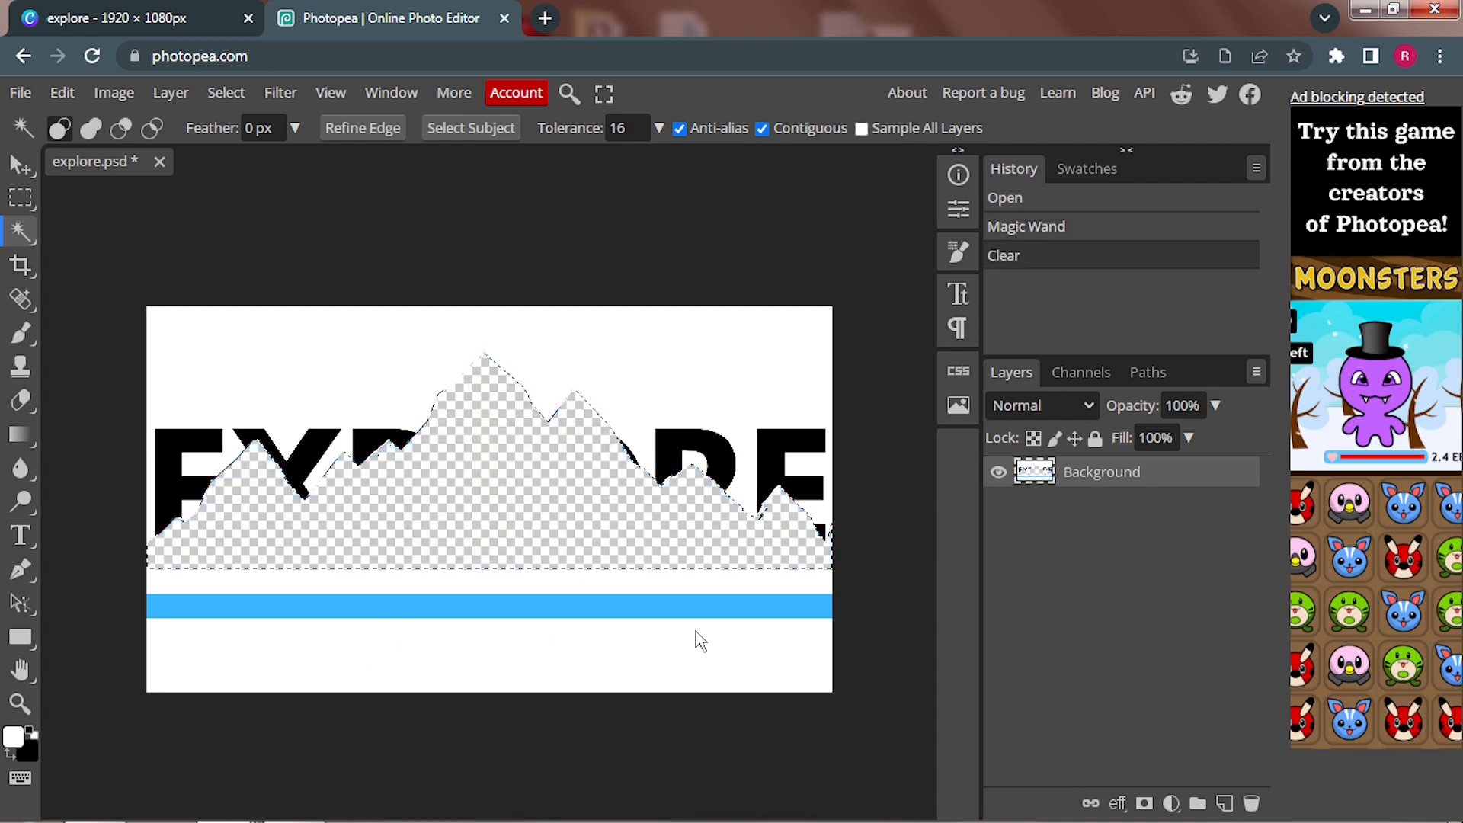
Step: Crop the canvas just above the blue stripe, keeping the full width and about 795 px of height
left_click(24, 262)
left_click_drag(489, 352, 486, 307)
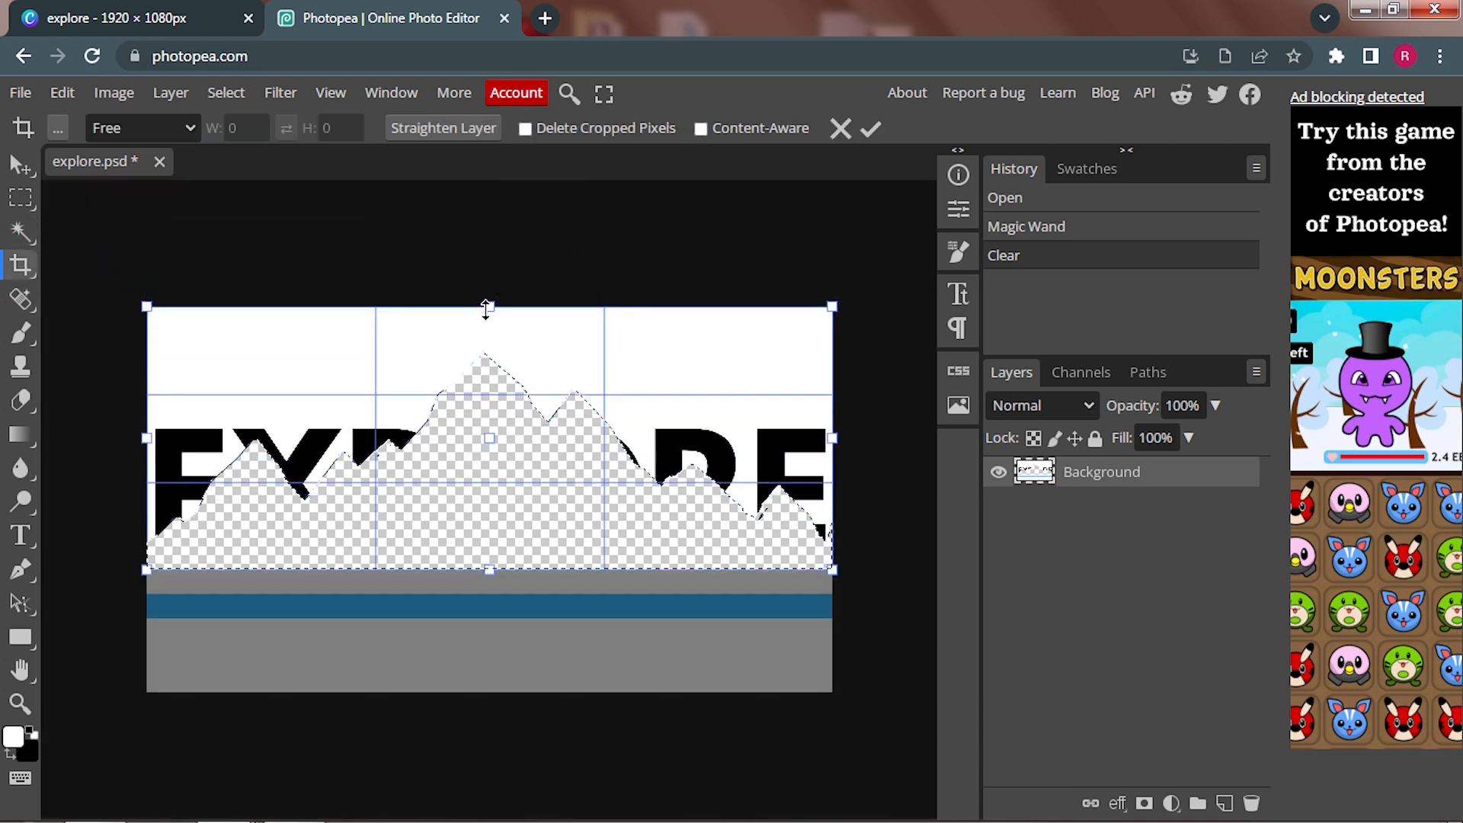
left_click_drag(489, 569, 494, 591)
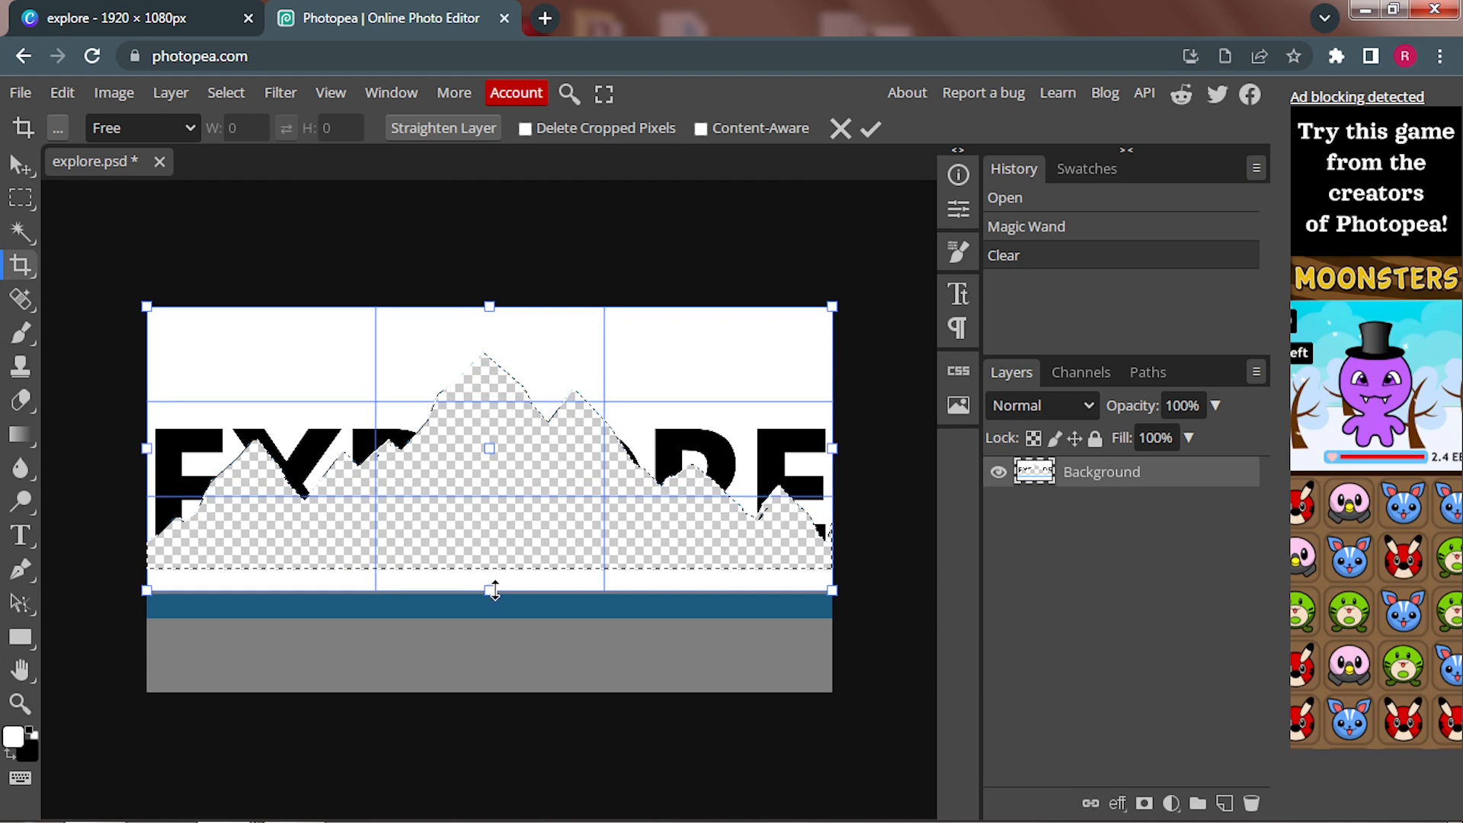
left_click(870, 128)
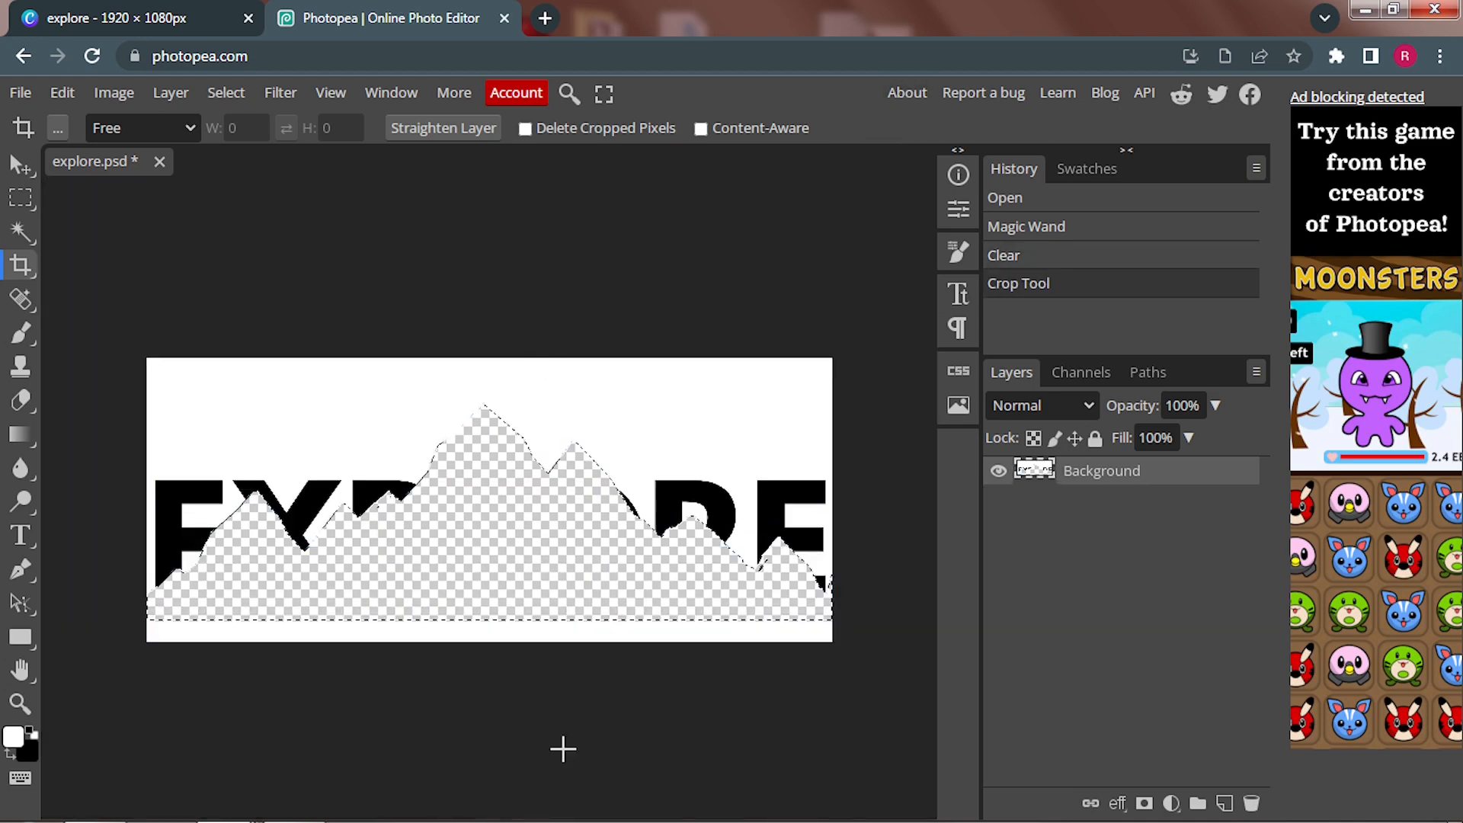
Step: Export the cropped cutout as a PNG named explore
left_click(23, 97)
mouse_move(69, 398)
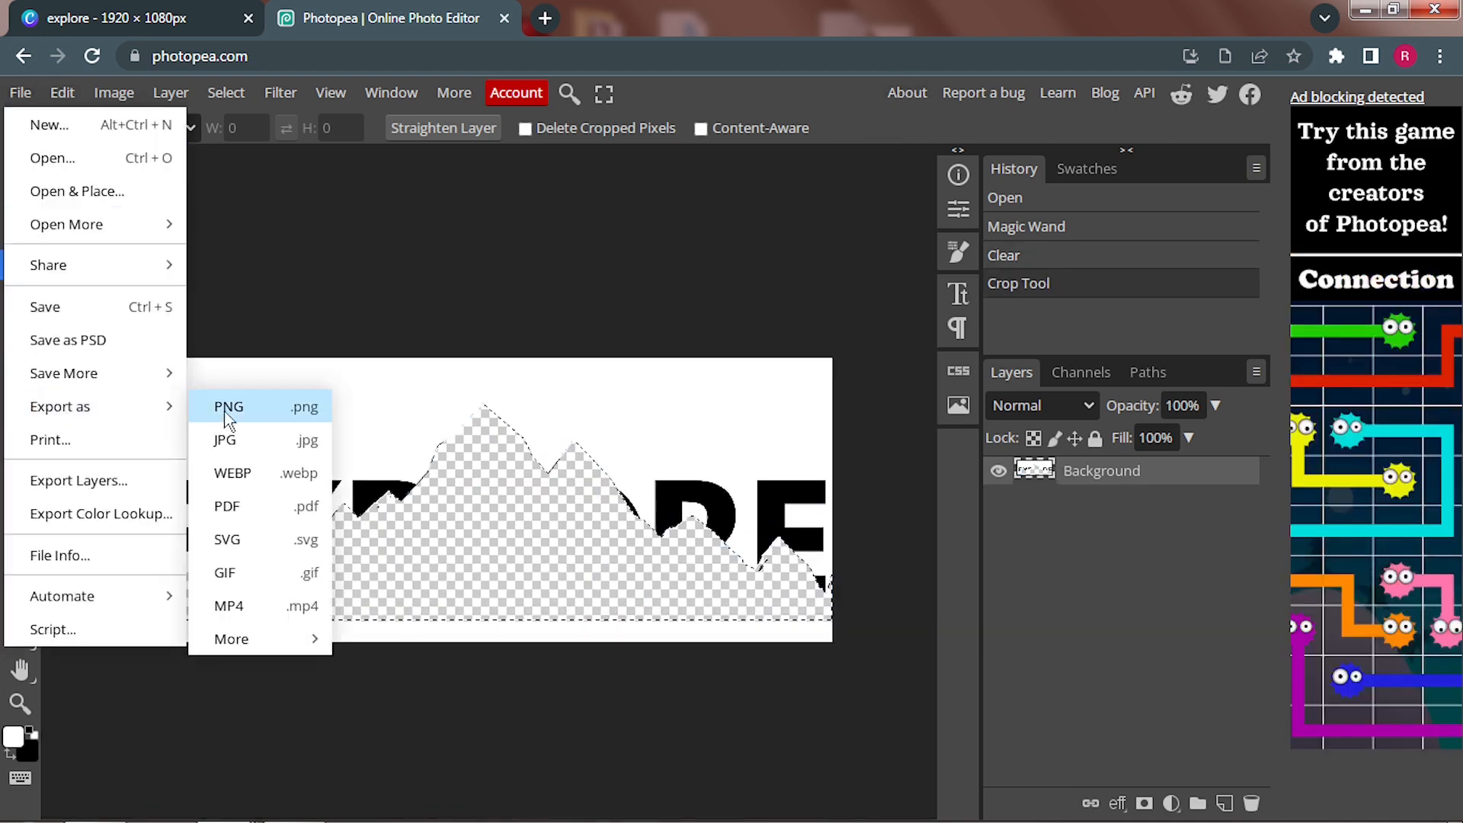
left_click(229, 408)
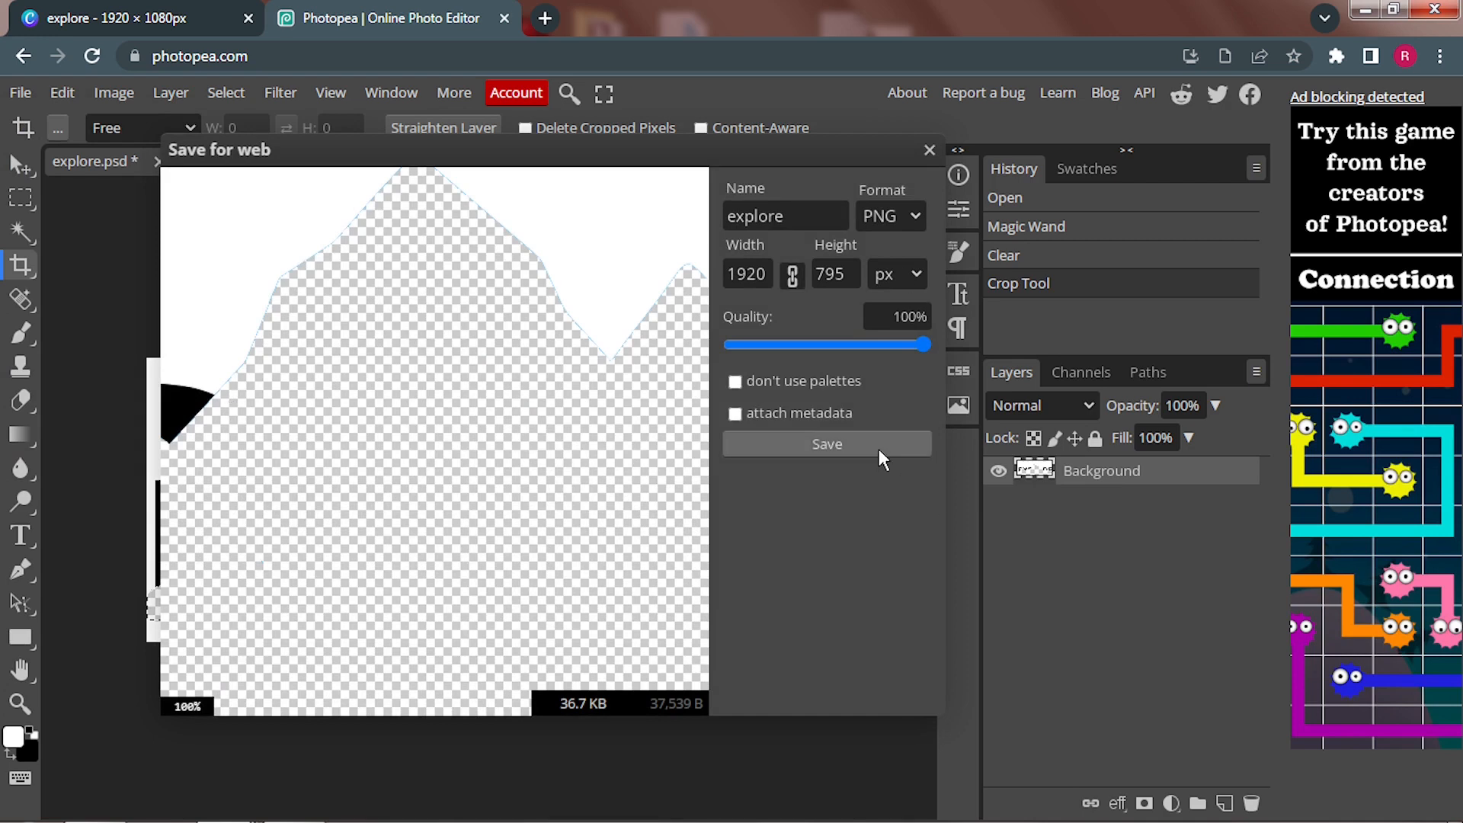
left_click(878, 446)
Step: Switch back to the Canva design and upload the exported explore.png from its folder
left_click(164, 19)
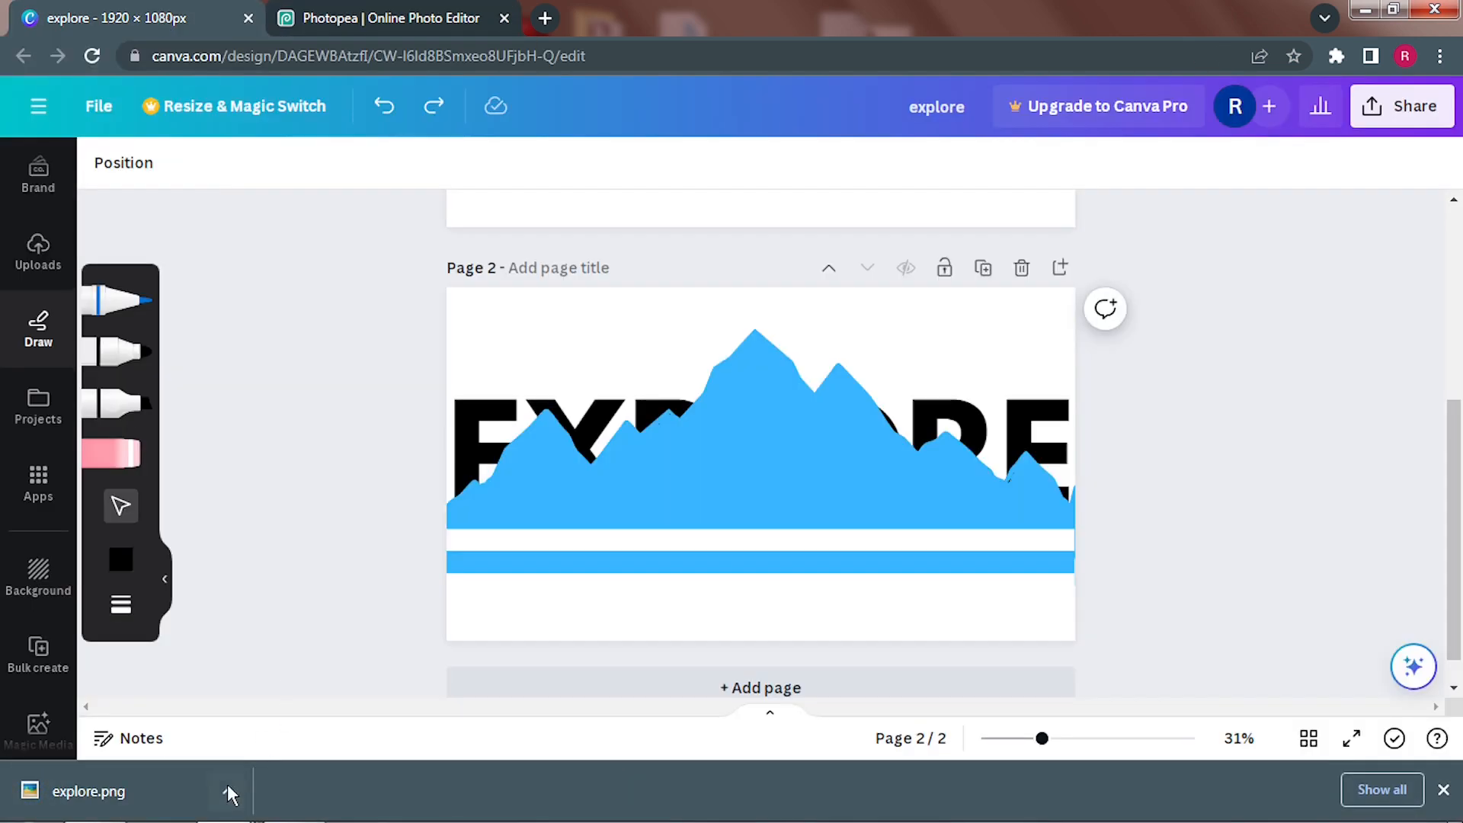
left_click(228, 791)
left_click(261, 717)
left_click_drag(268, 156, 876, 472)
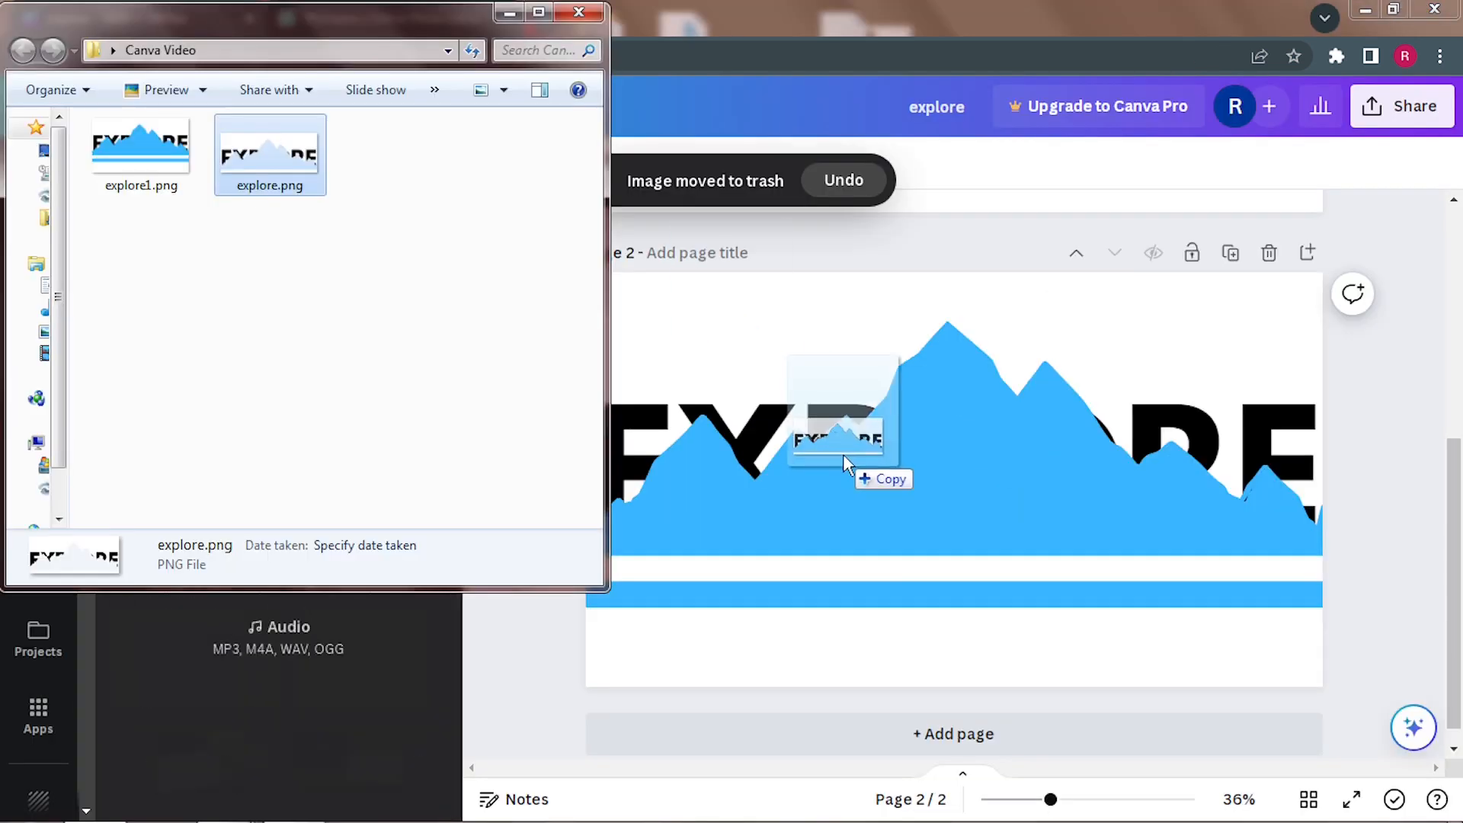
Step: Place the cutout image on page 1, enlarge it to the page width and align it over the EXPLORE mountain design
left_click_drag(1451, 556, 1451, 436)
left_click_drag(766, 684, 764, 265)
left_click_drag(1454, 599, 1453, 494)
left_click_drag(1031, 401, 1116, 343)
left_click_drag(490, 359, 393, 320)
left_click_drag(744, 597, 744, 487)
left_click(1240, 599)
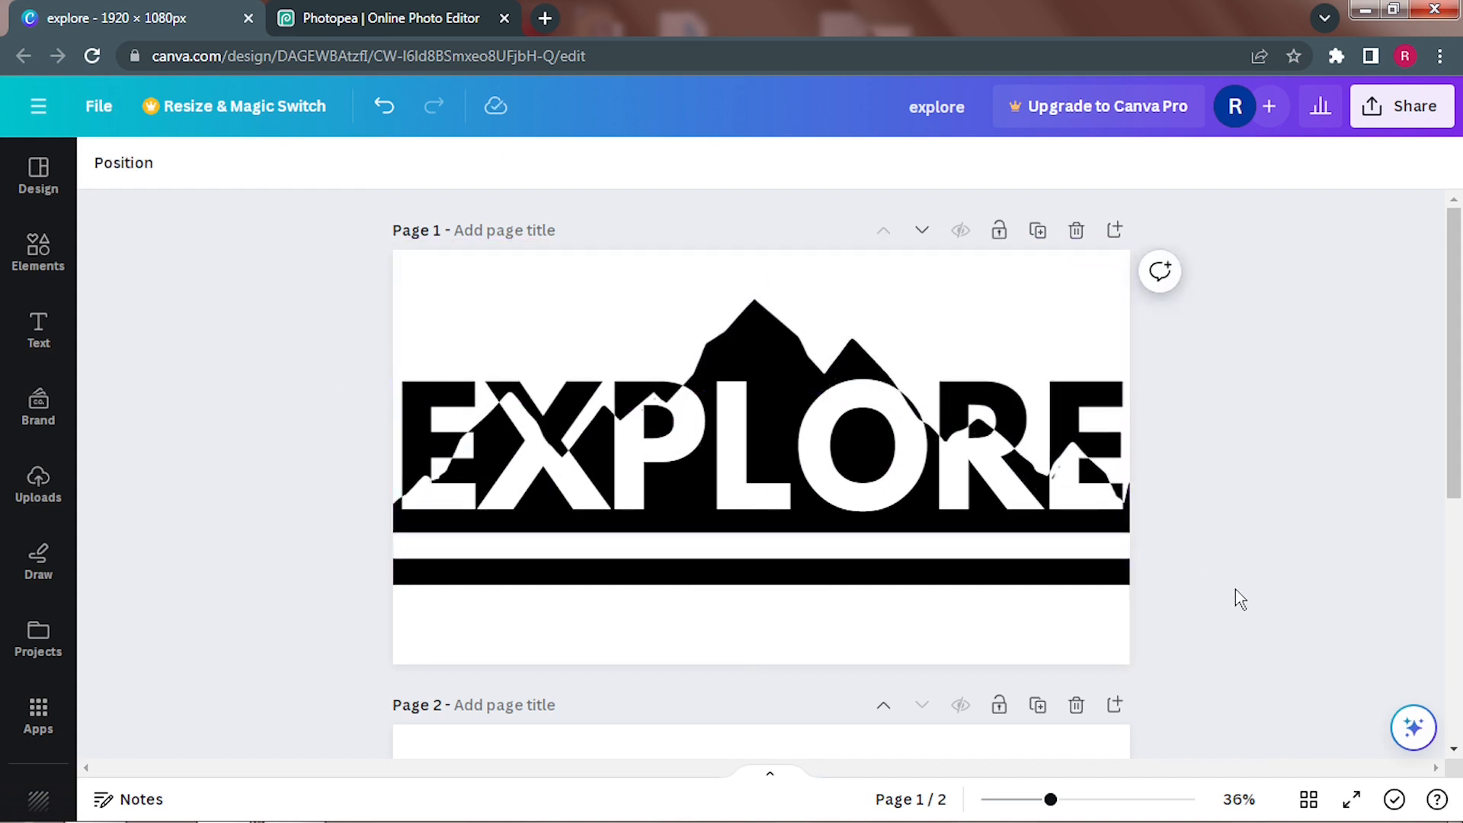
Step: Try to thin the white stripe beneath the EXPLORE text on page 1 slightly
left_click(630, 633)
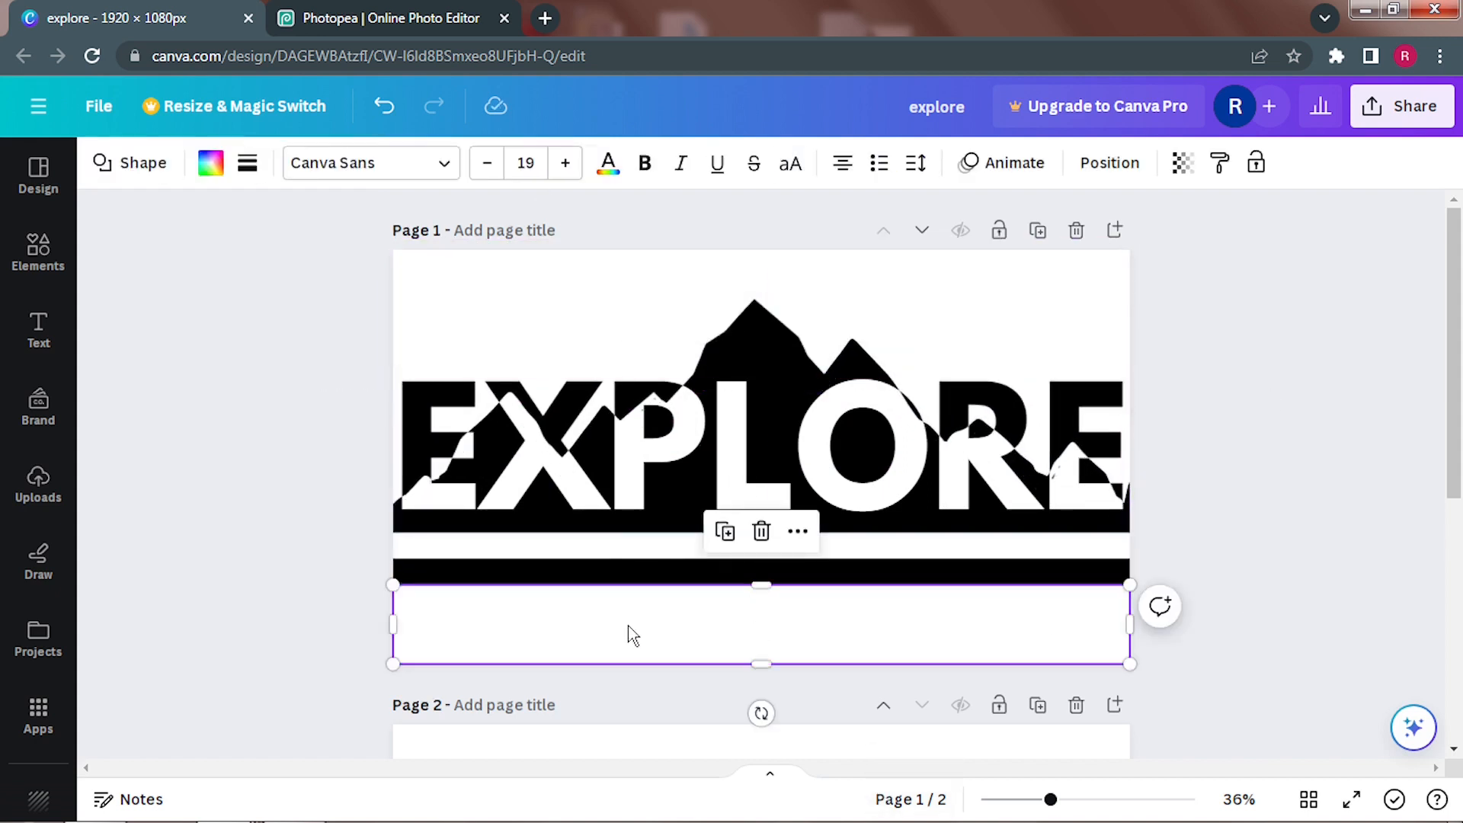
left_click(1073, 543)
left_click_drag(761, 555, 761, 548)
left_click(1266, 634)
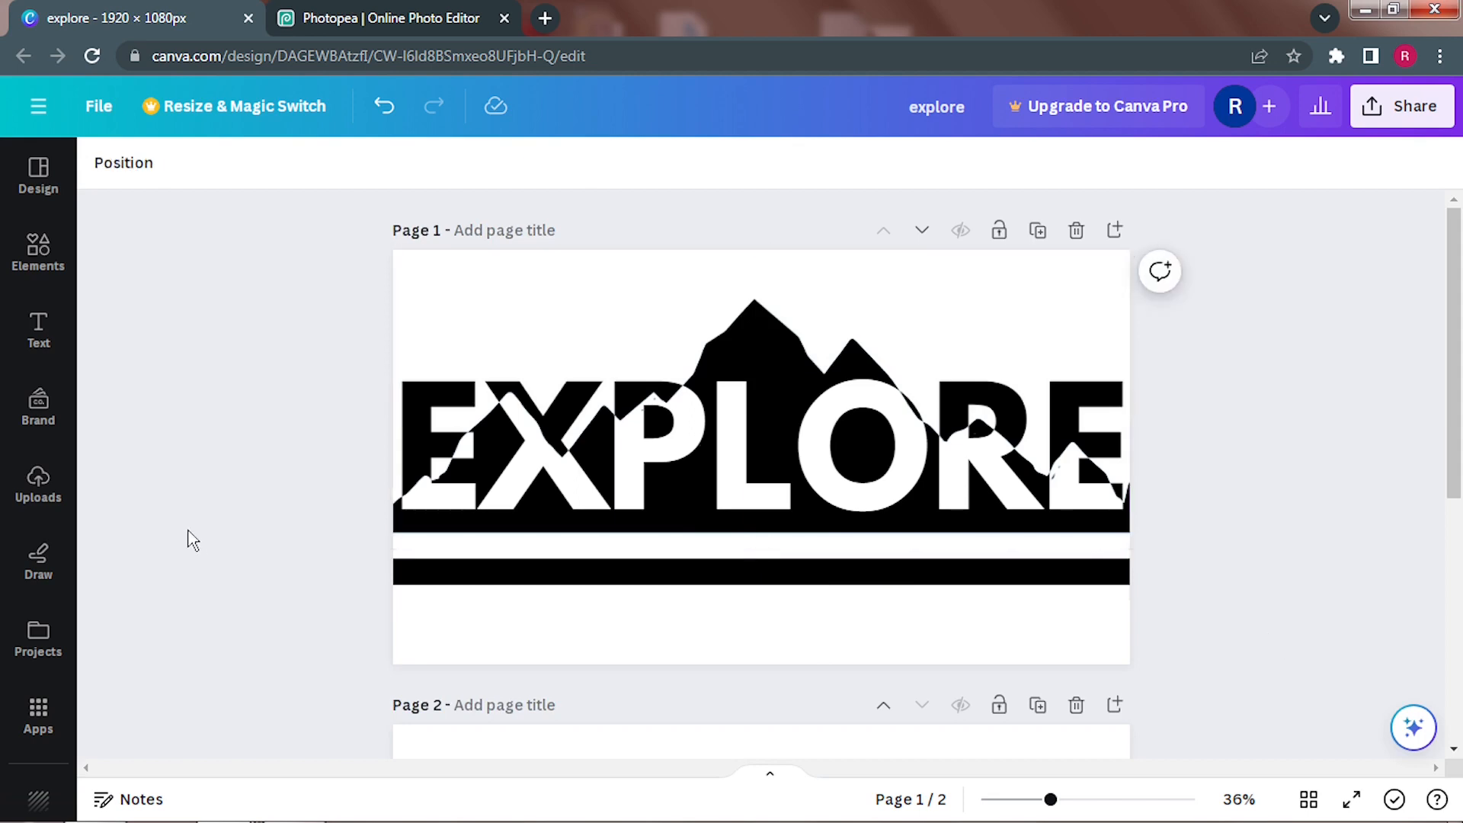
Step: Add a rectangle to page 1, shape it into a thin page-wide bar over the white stripe's lower part, and color it black
key("r")
left_click_drag(774, 497, 448, 641)
left_click_drag(506, 600, 1188, 584)
left_click_drag(781, 662, 781, 559)
left_click(210, 162)
left_click(238, 298)
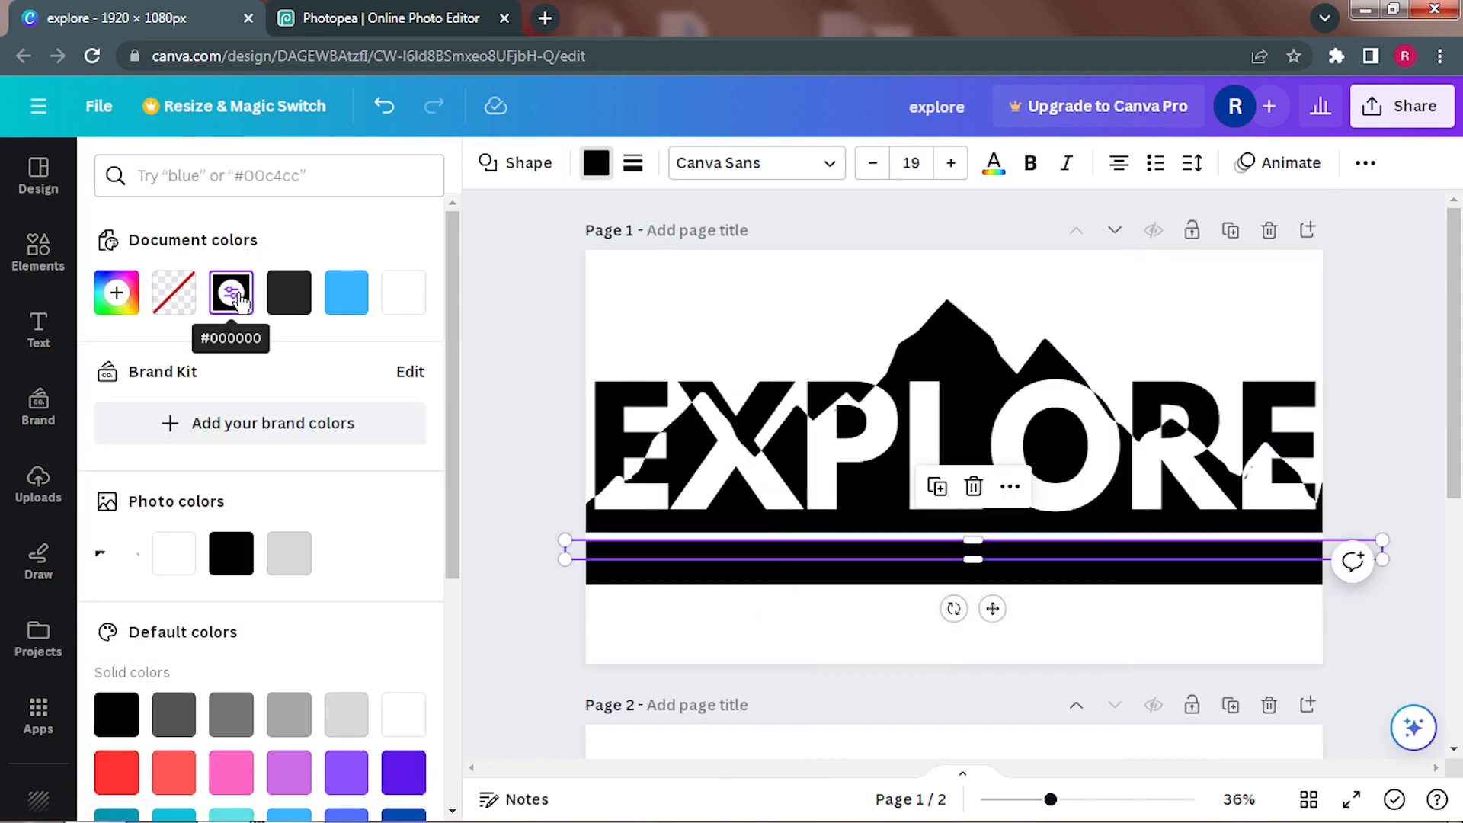
Step: Place a white copy of the black bar beneath it to cover the old lower stripe on page 1
left_click_drag(920, 550, 972, 689)
left_click(400, 304)
left_click(520, 396)
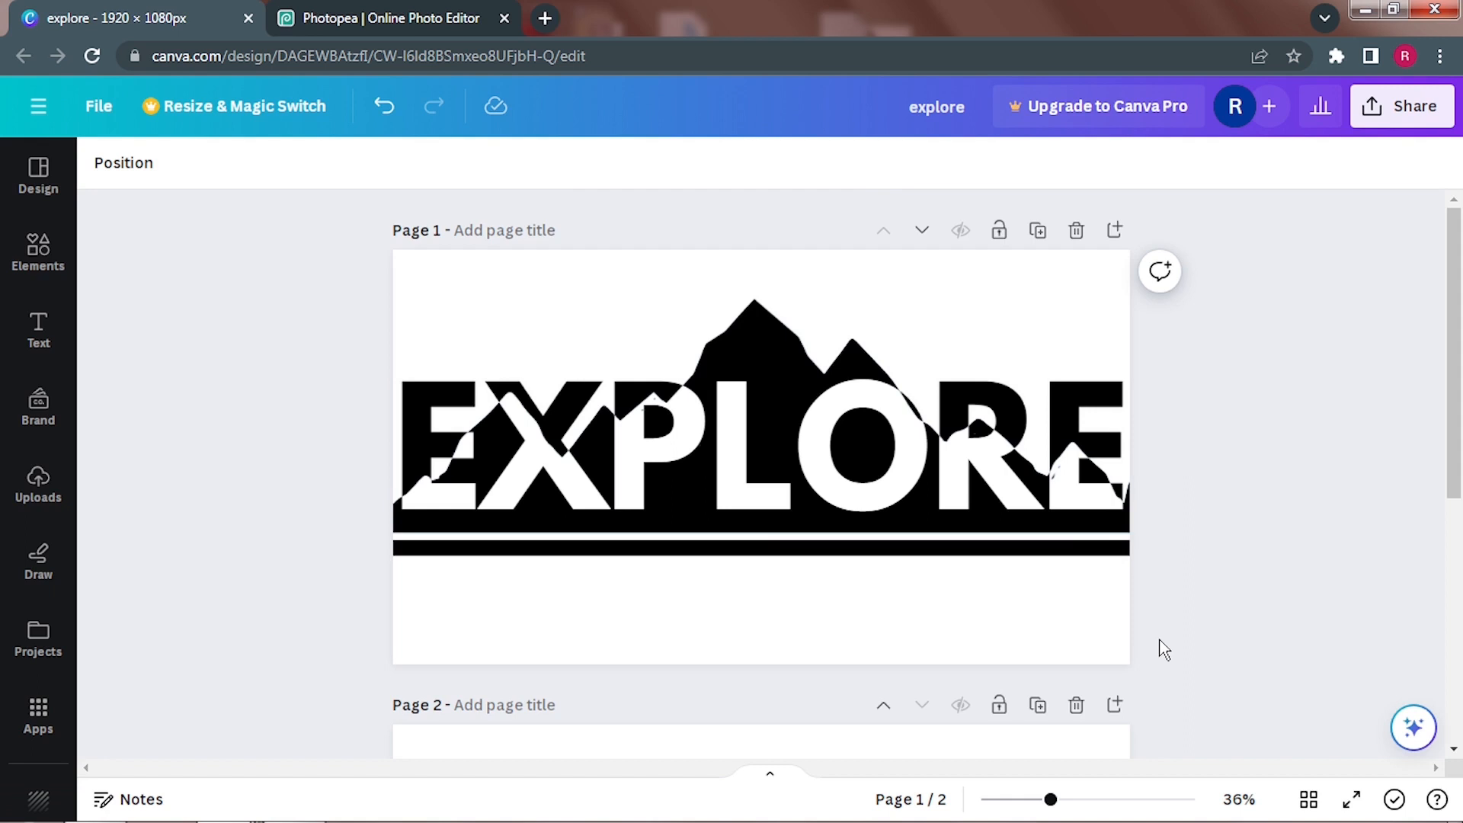
Step: Download only page 1 of the design as a PNG
left_click(1409, 114)
scroll(1387, 614, "down", 2)
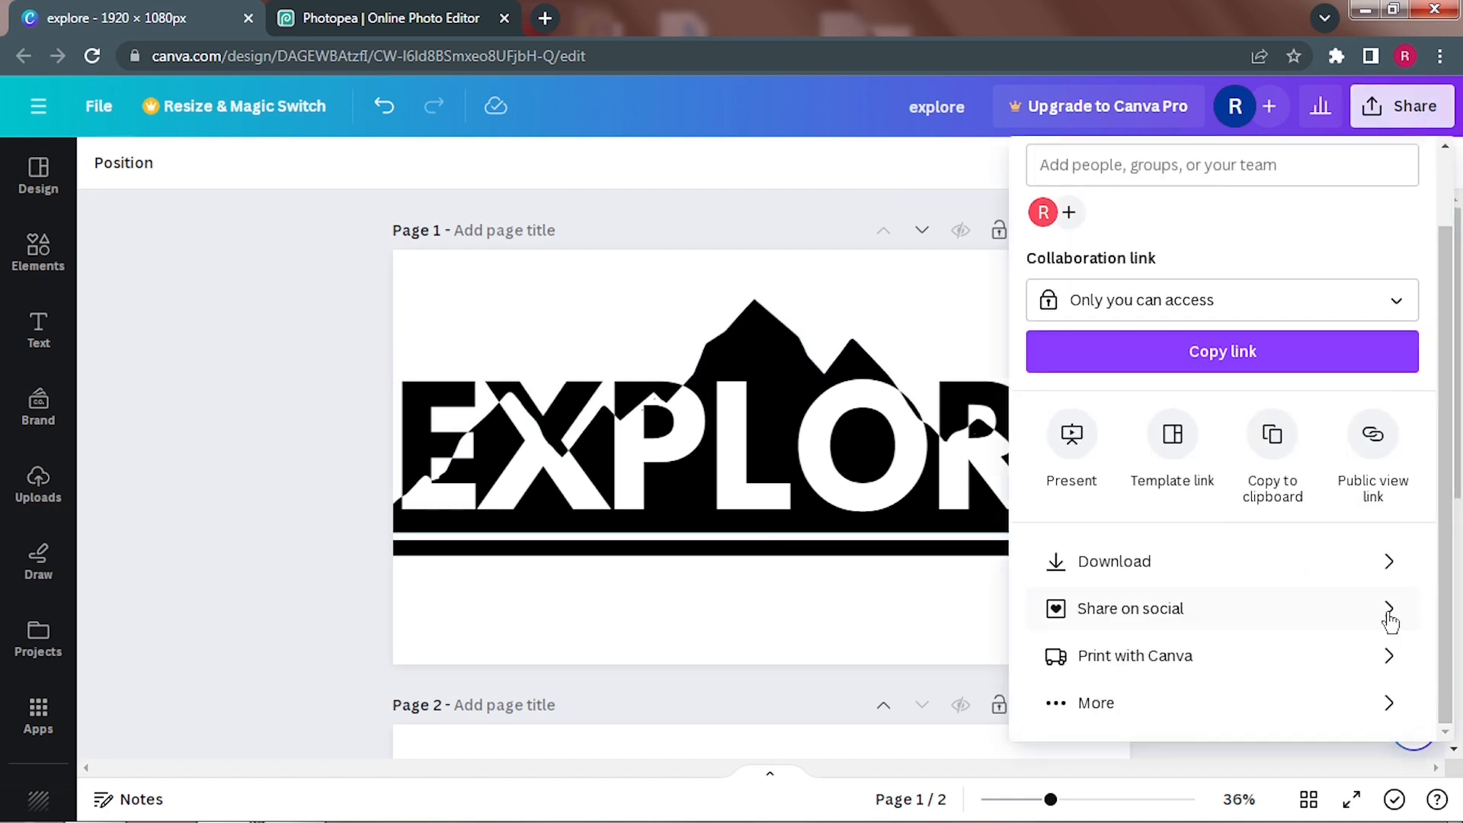
left_click(1352, 563)
left_click(1414, 497)
left_click(1414, 676)
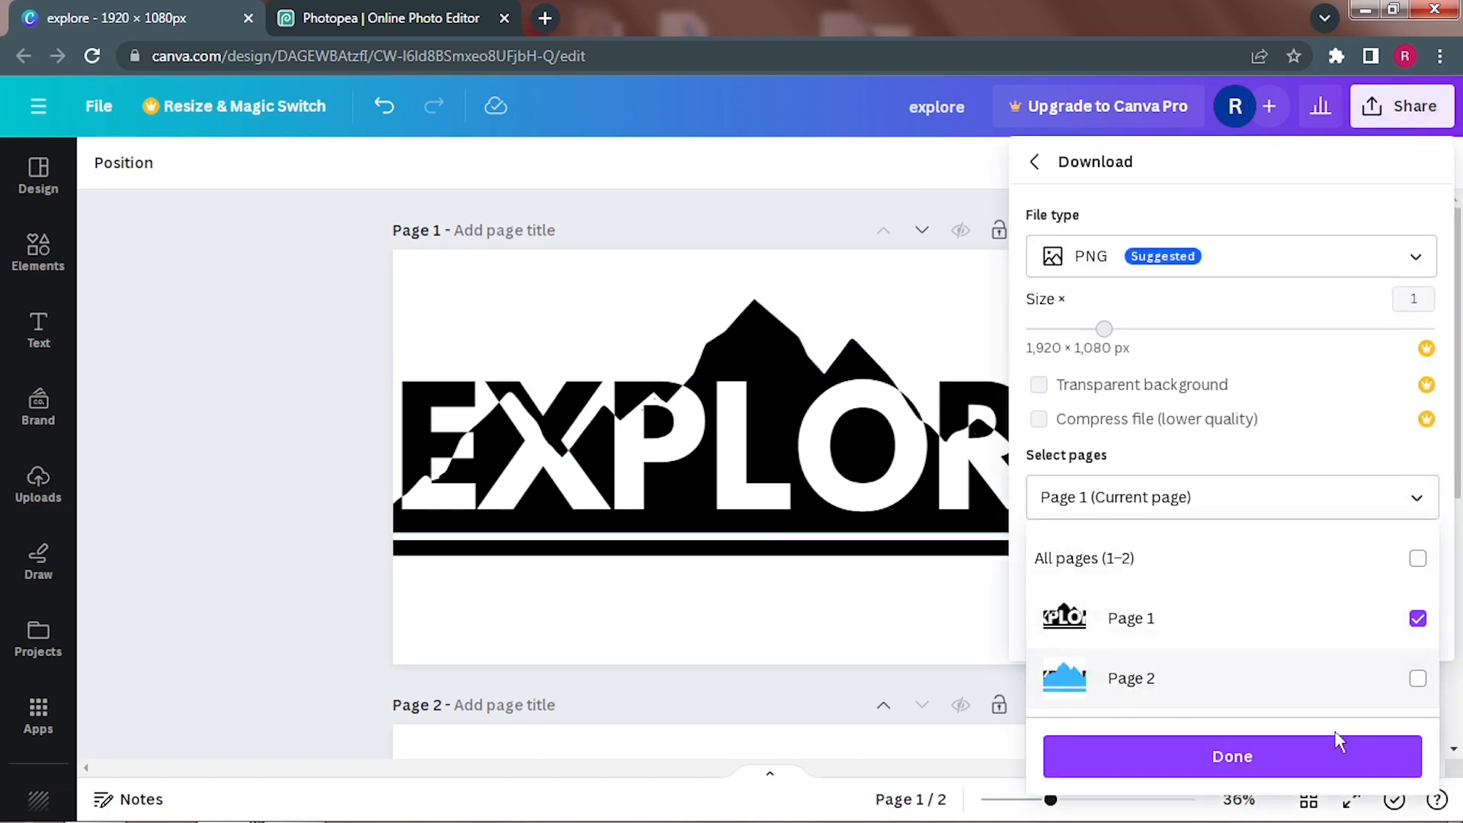
left_click(1319, 750)
left_click(1243, 624)
Step: Switch to Photopea, reload it to discard the old document, and load the newly downloaded page 1 image
left_click(379, 17)
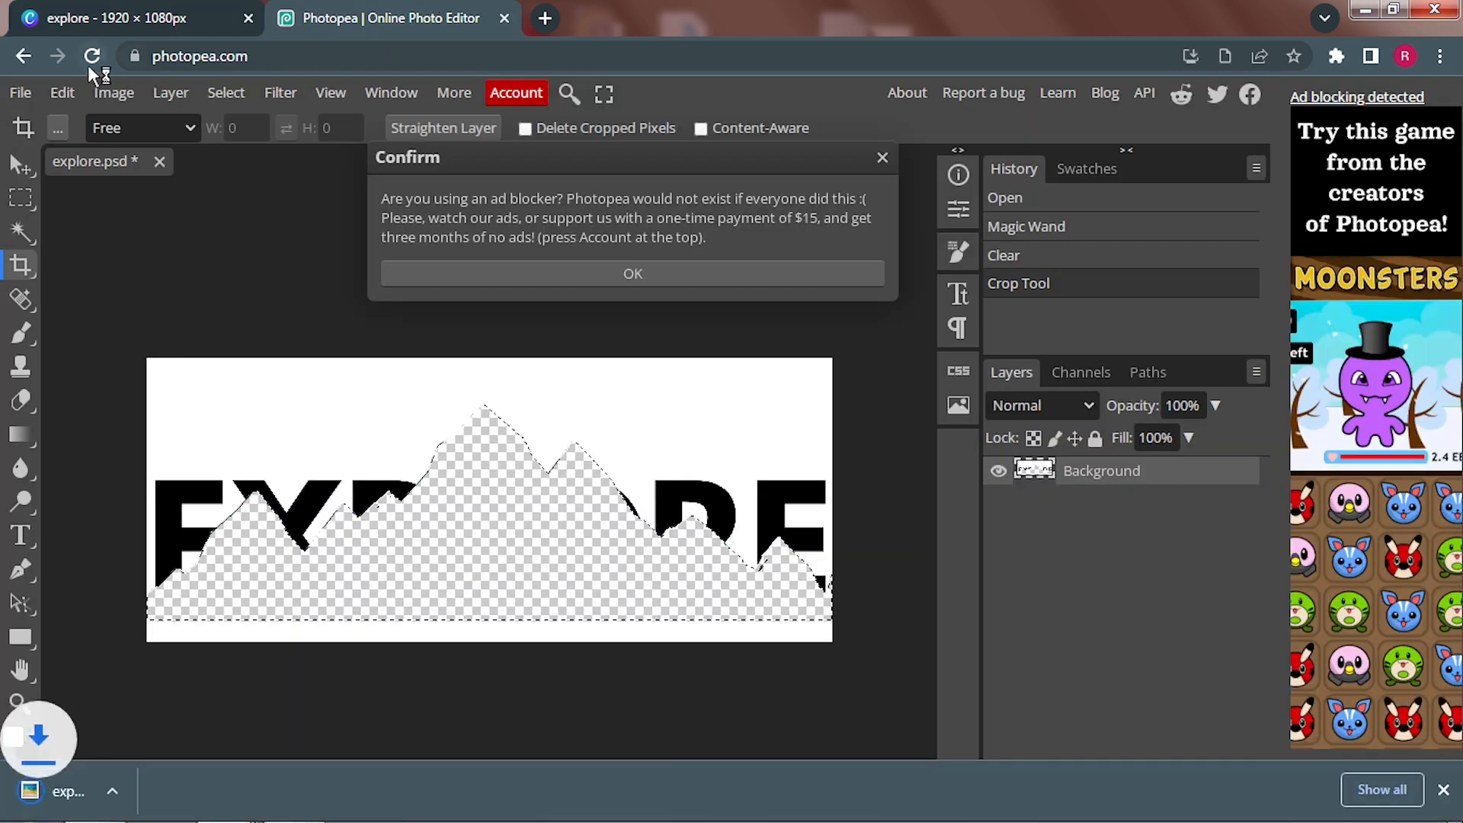
left_click(92, 56)
left_click(834, 173)
left_click(228, 790)
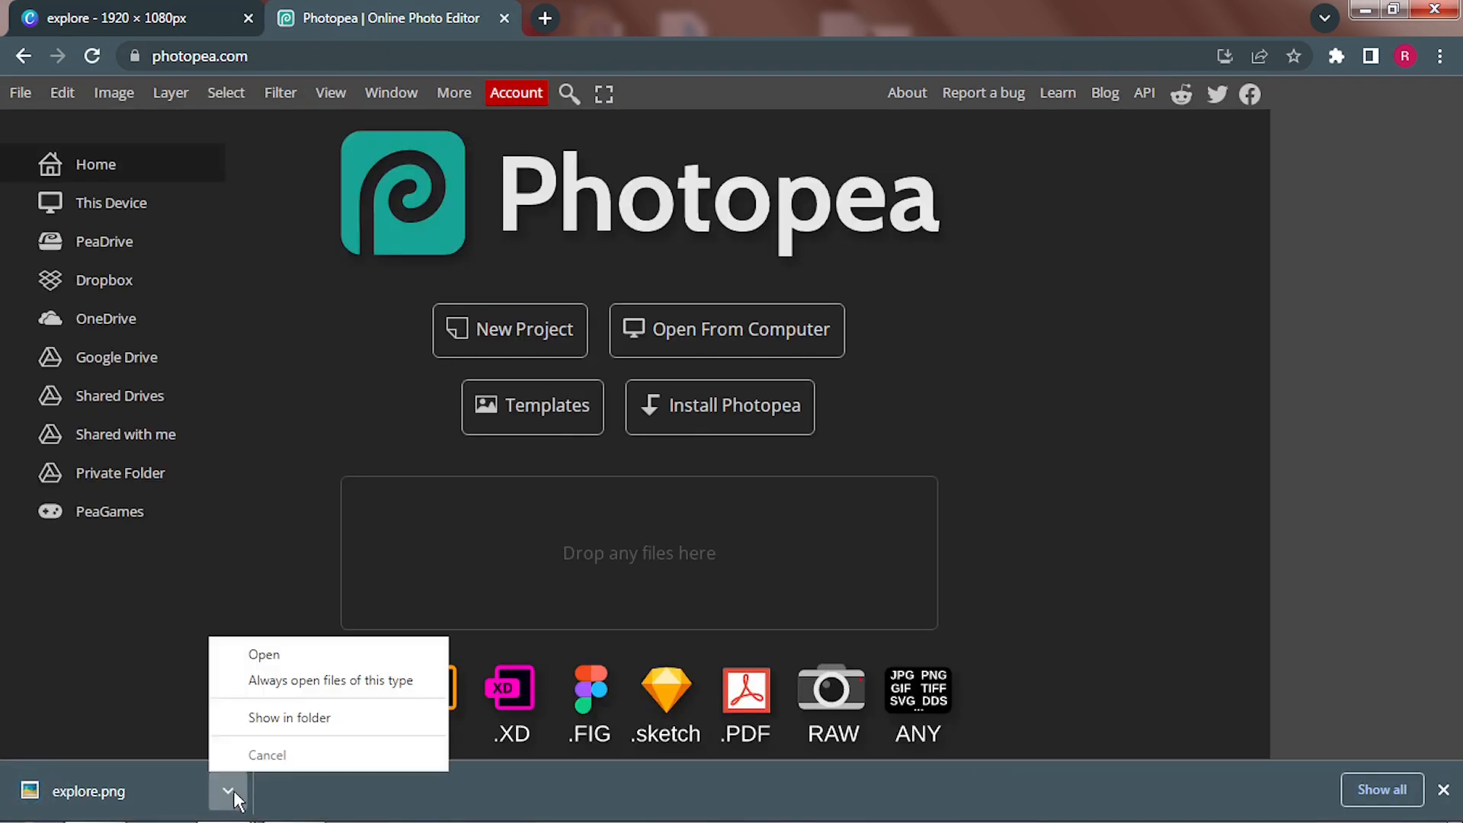
left_click(279, 724)
left_click_drag(367, 145, 773, 521)
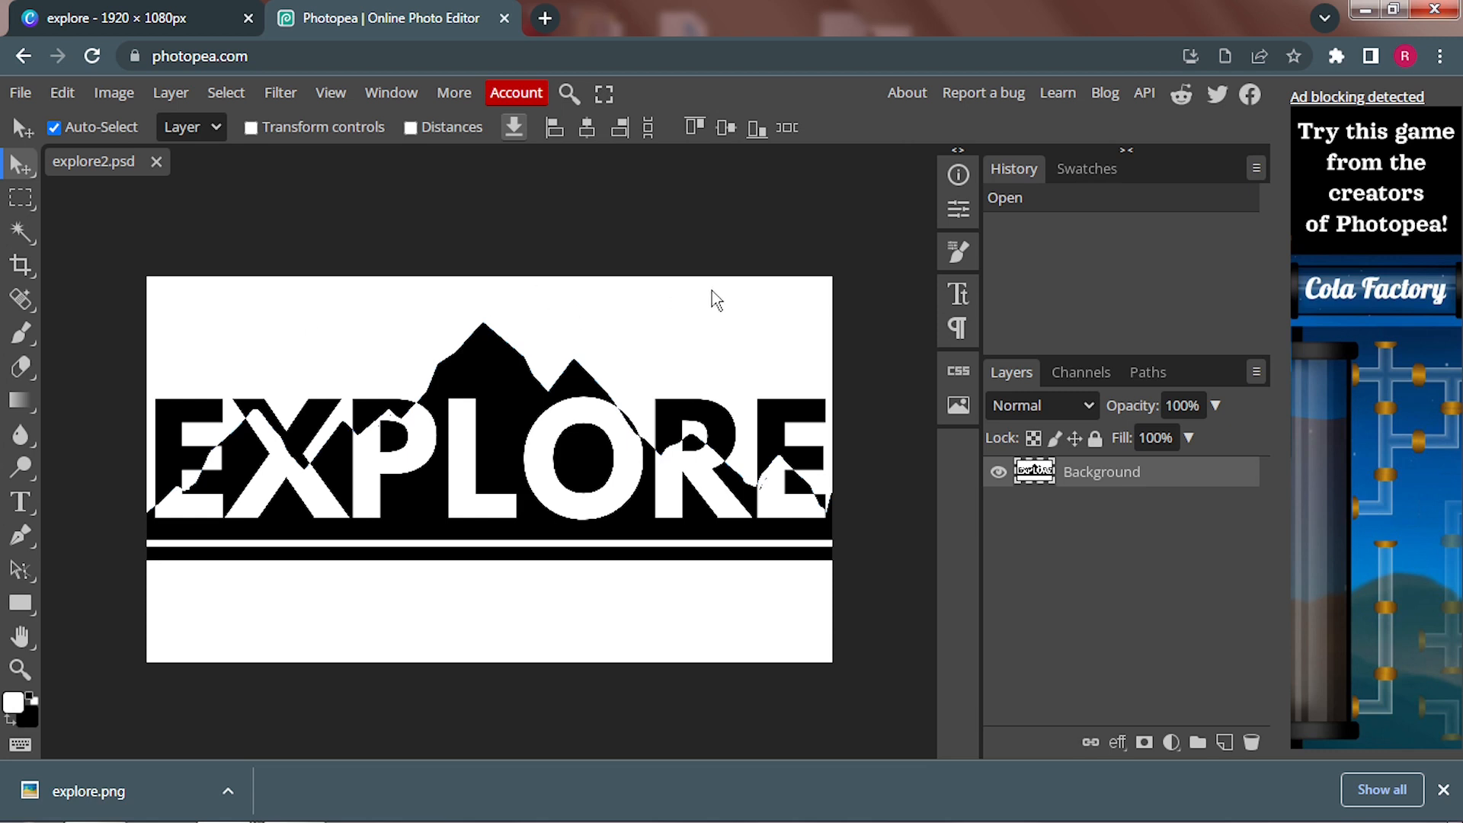
Step: Select the white background above the EXPLORE mountains with the Magic Wand and delete it
left_click(20, 233)
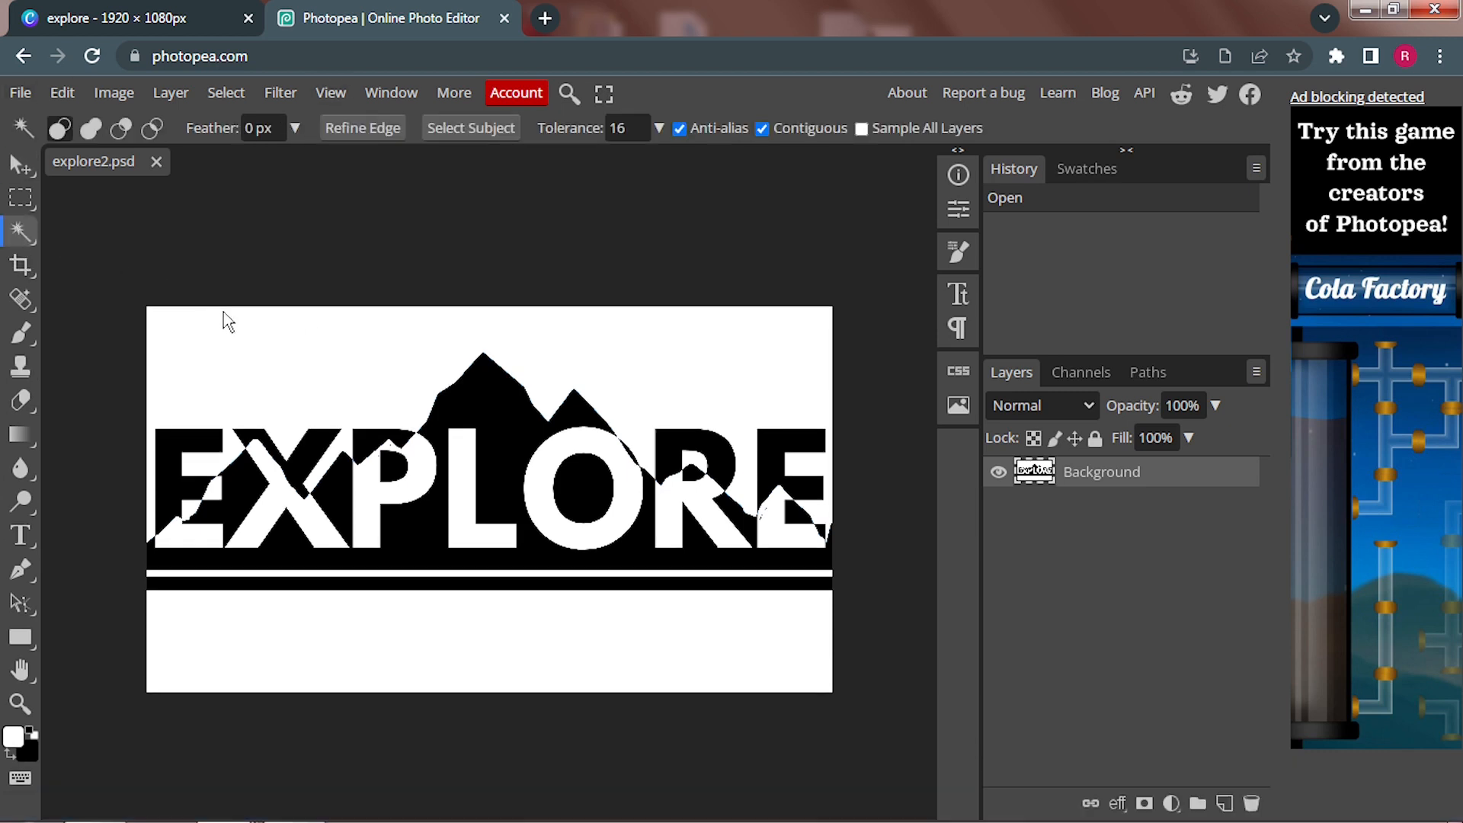
left_click(290, 355)
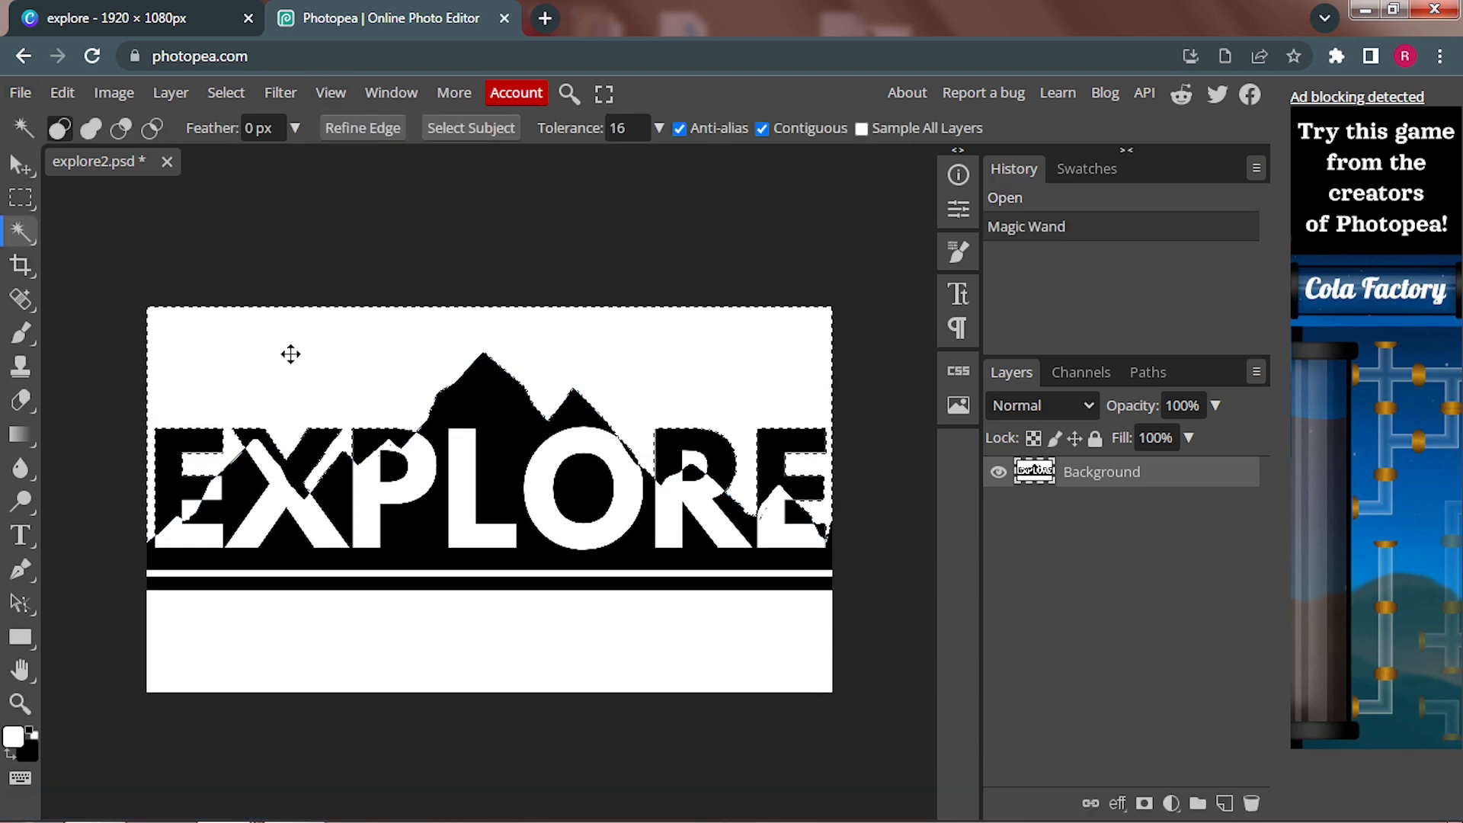
key("Delete")
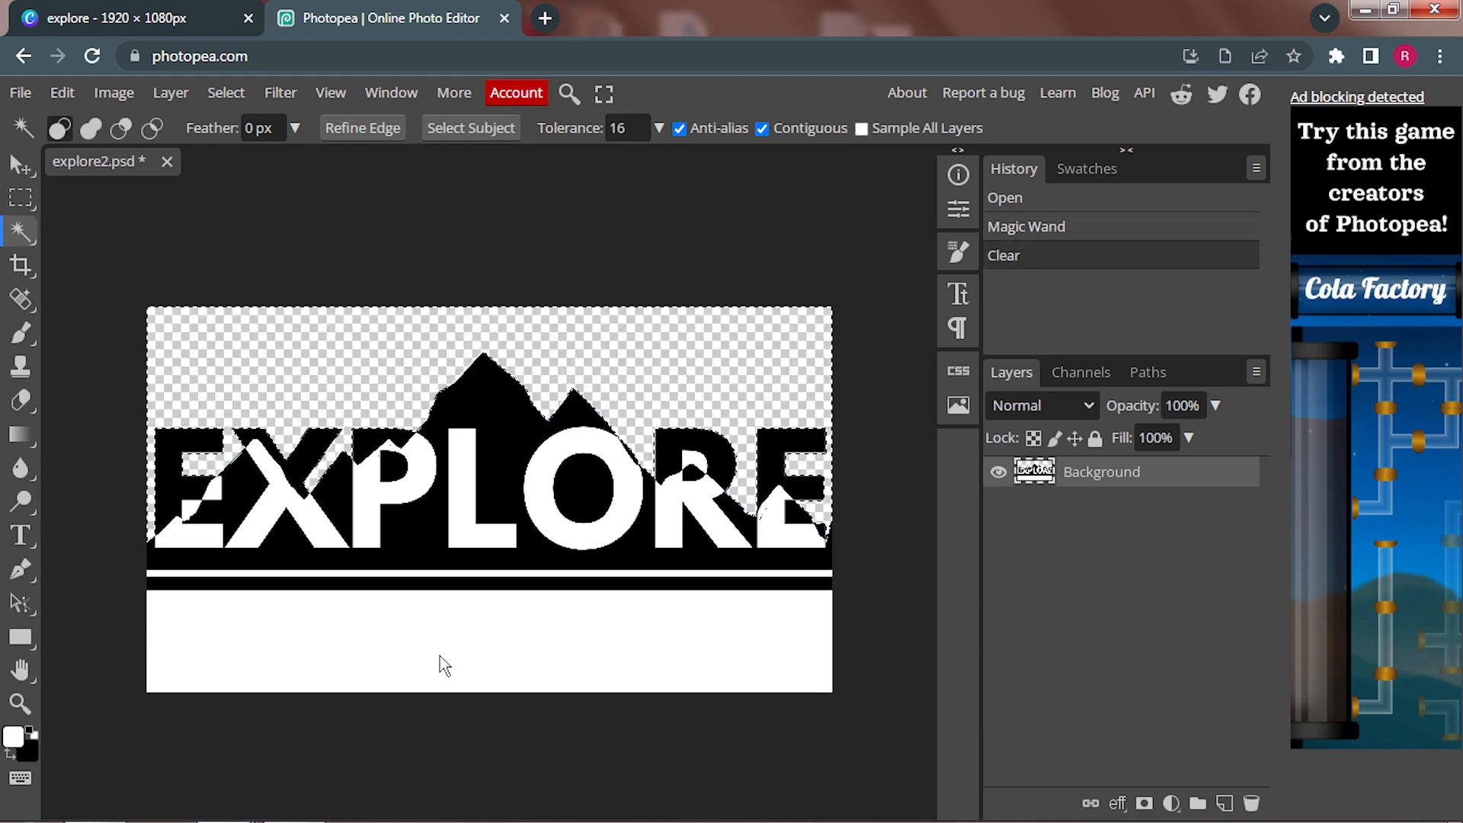
Step: Delete the white area below the lower bar with the Magic Wand and export the image as the PNG explore2
left_click(404, 623)
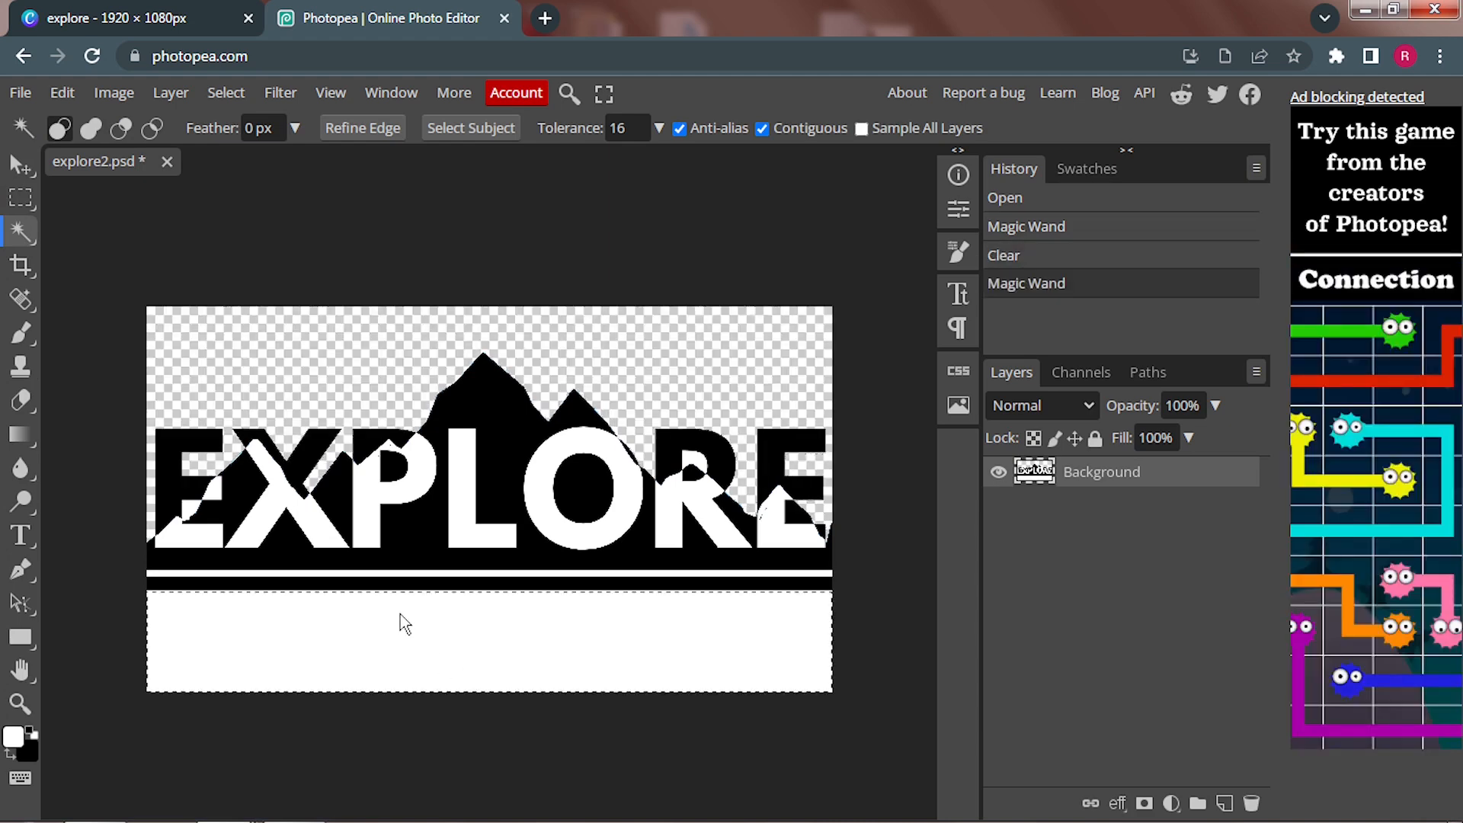
key("Delete")
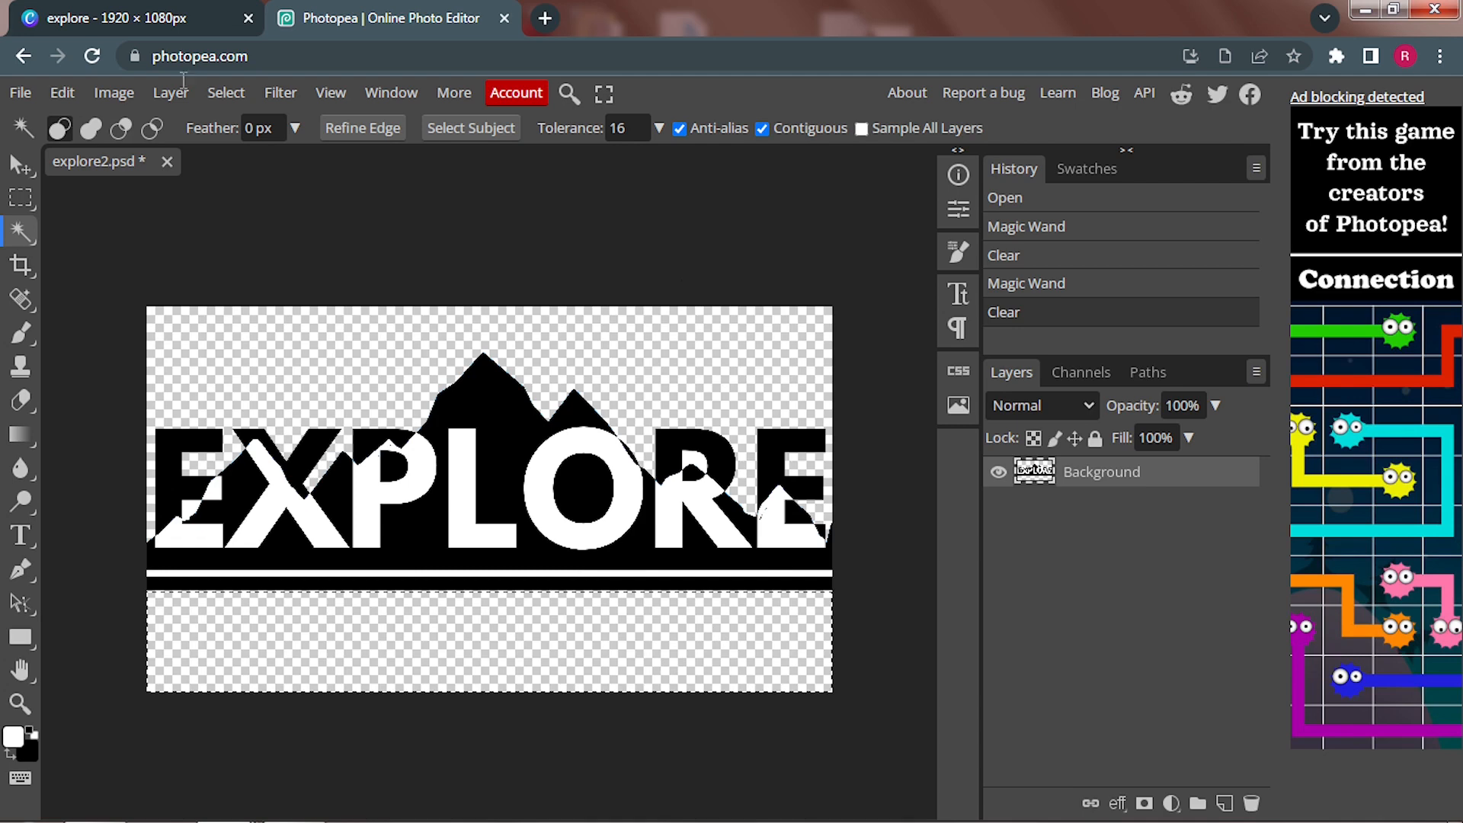
left_click(20, 92)
mouse_move(163, 405)
left_click(232, 404)
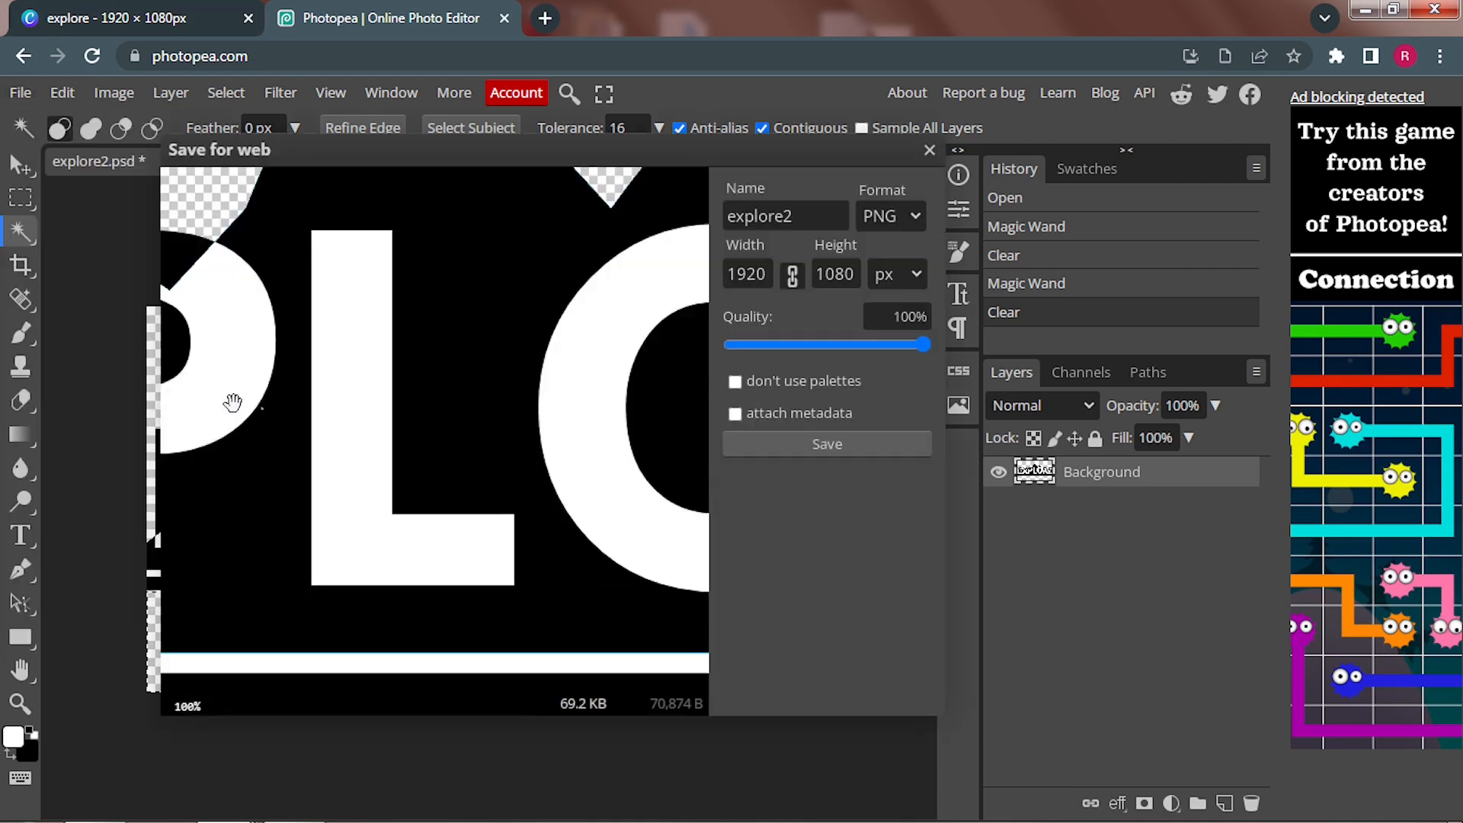
left_click(864, 441)
Step: Switch to the explore design in Canva and add a blank third page
left_click(131, 14)
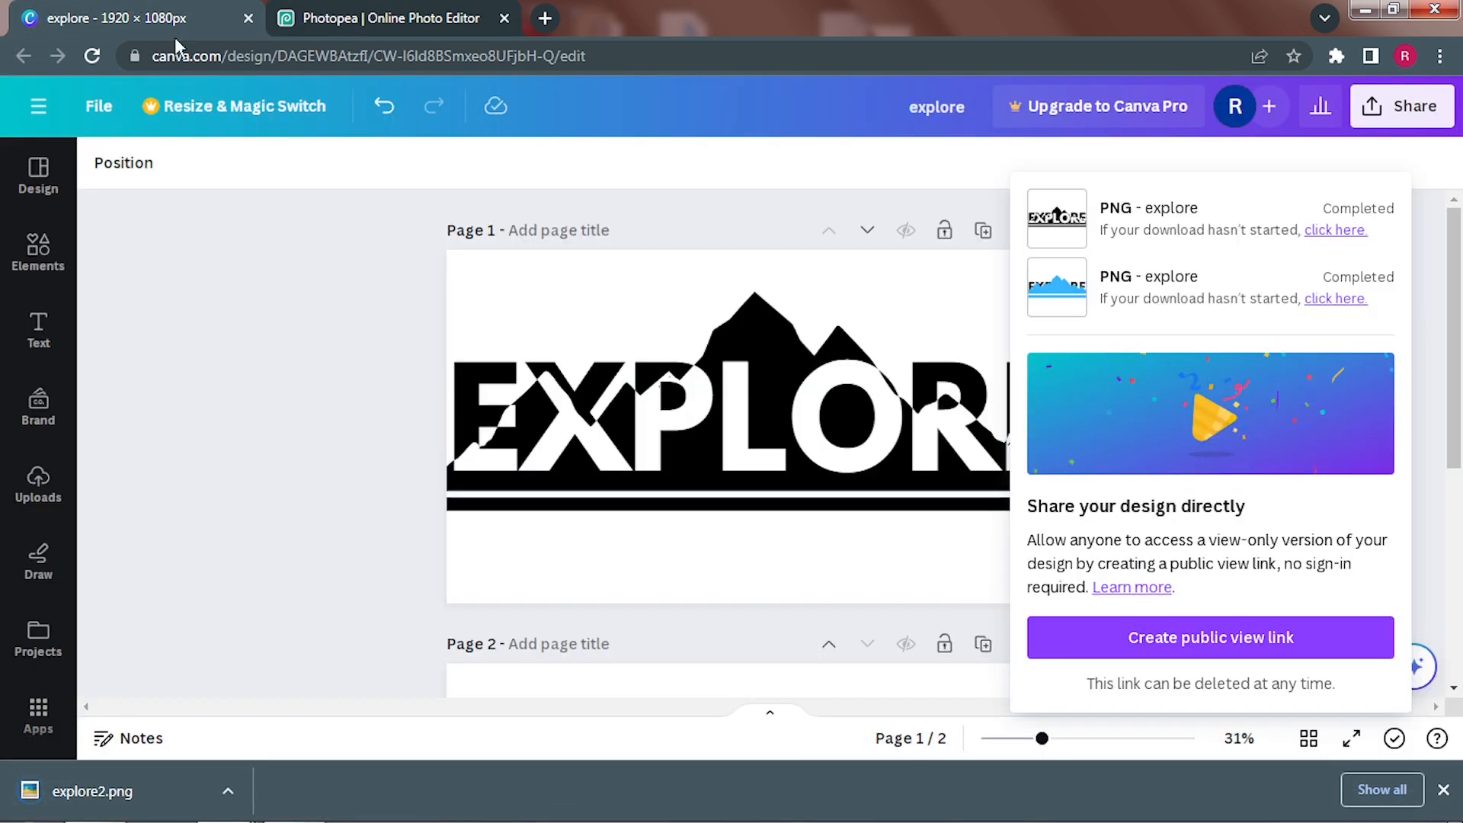
left_click(1440, 374)
left_click_drag(1448, 377, 1448, 588)
left_click(739, 652)
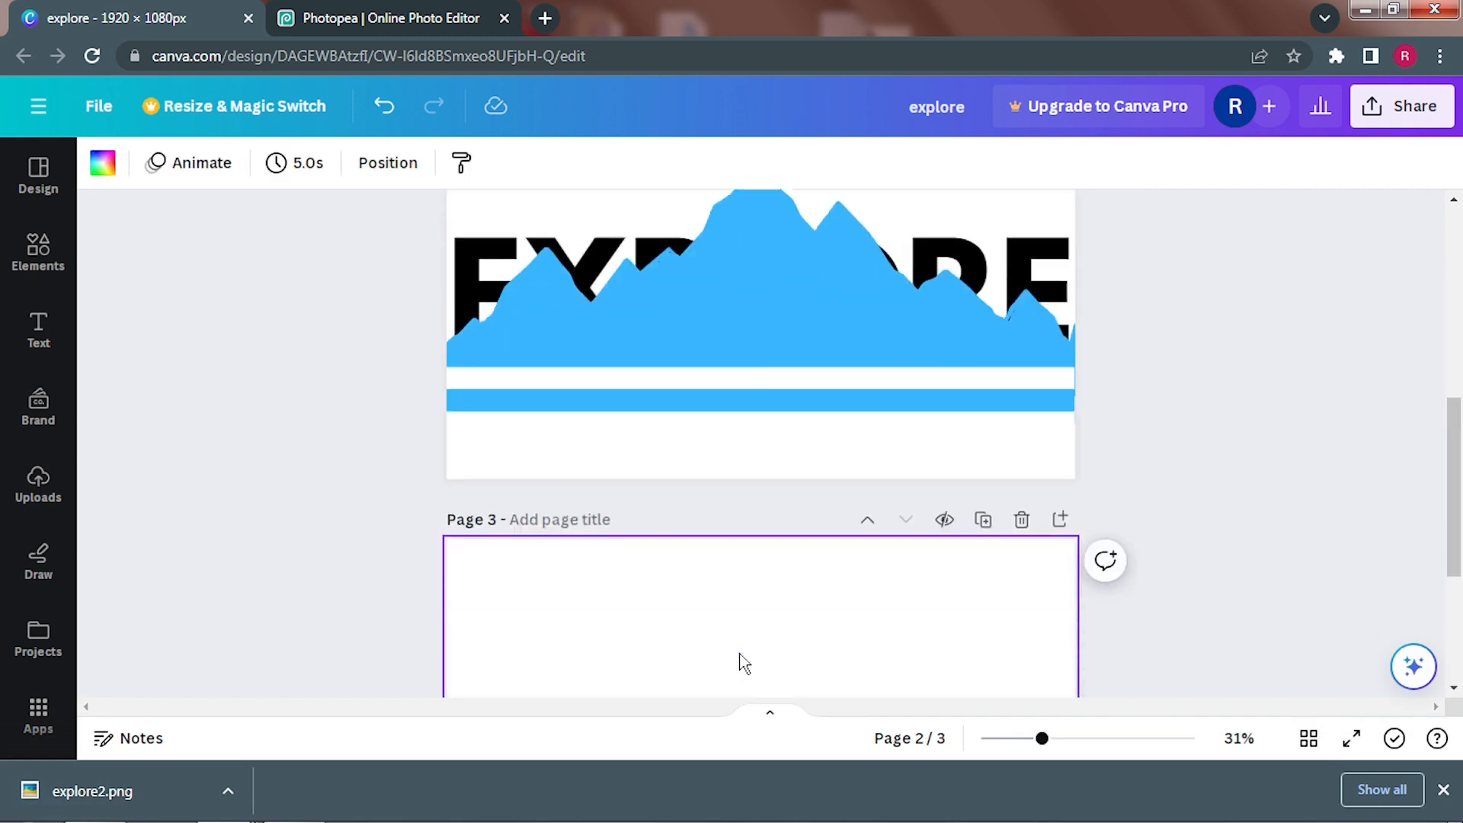
Step: Upload explore2.png onto page 3, then enlarge and center it on the page
left_click(228, 792)
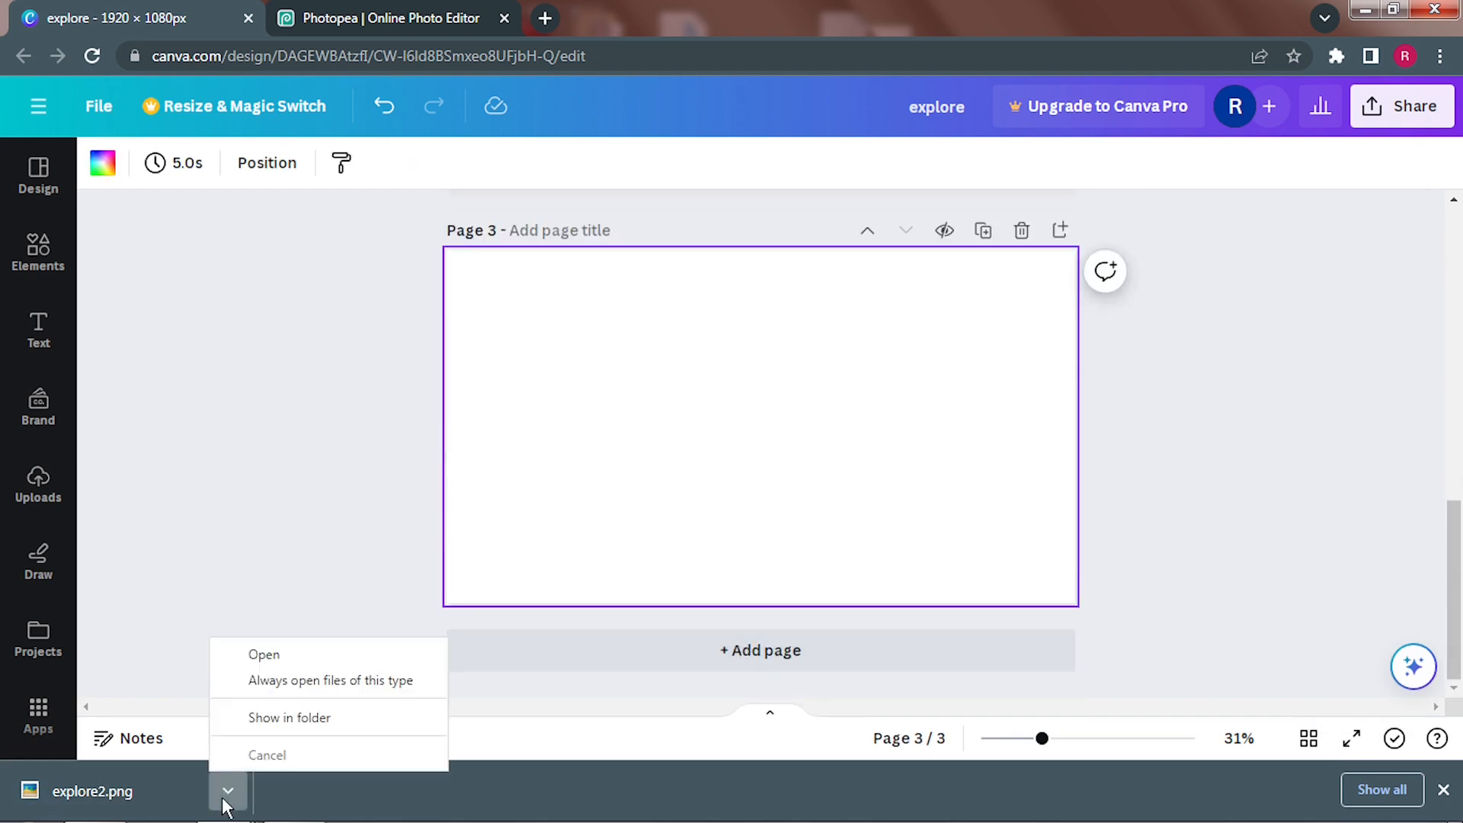
left_click(278, 717)
left_click_drag(163, 216, 851, 470)
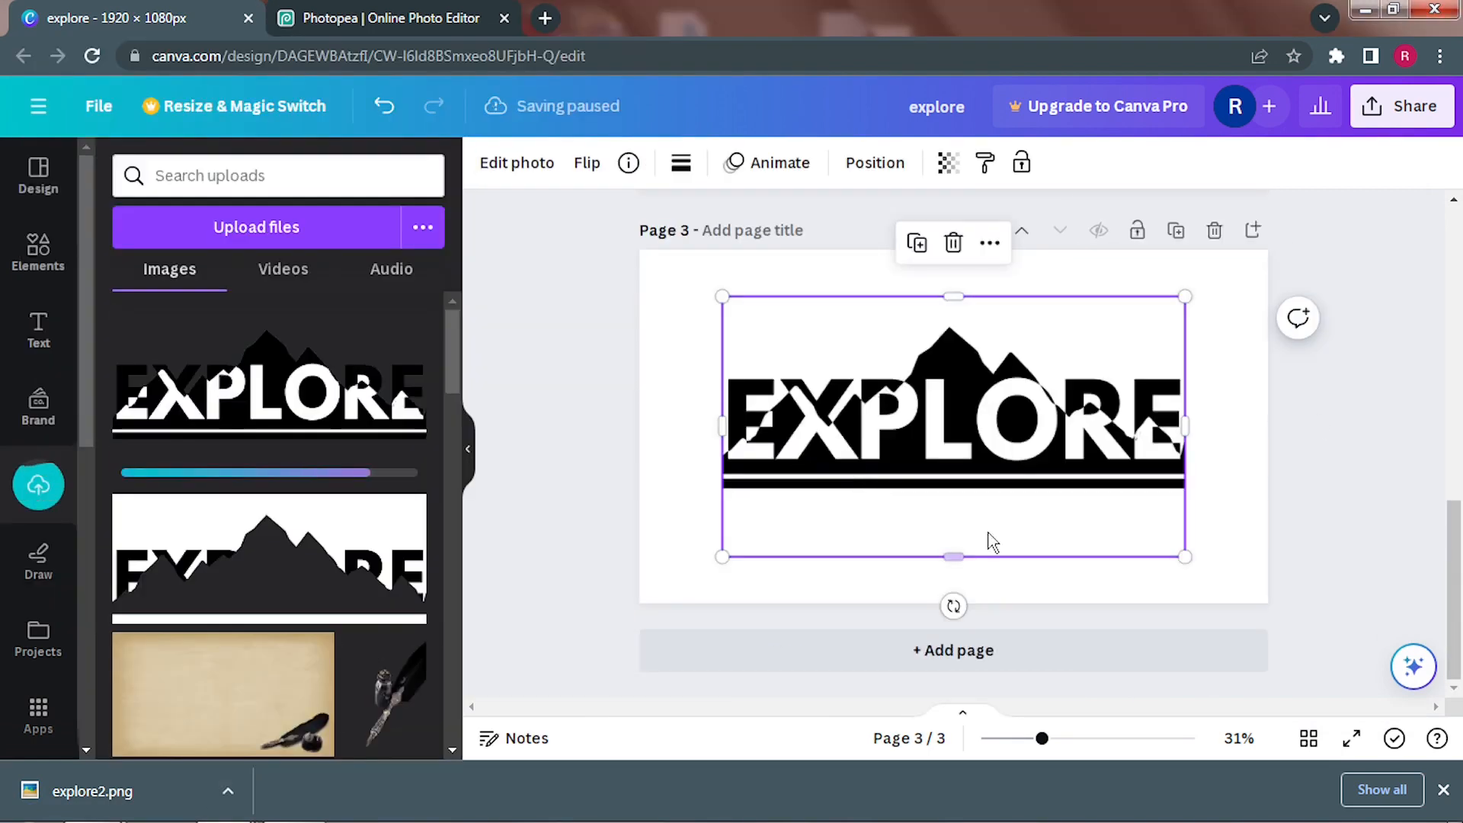
left_click_drag(1185, 557, 1244, 591)
left_click_drag(1022, 525, 986, 518)
left_click(1316, 547)
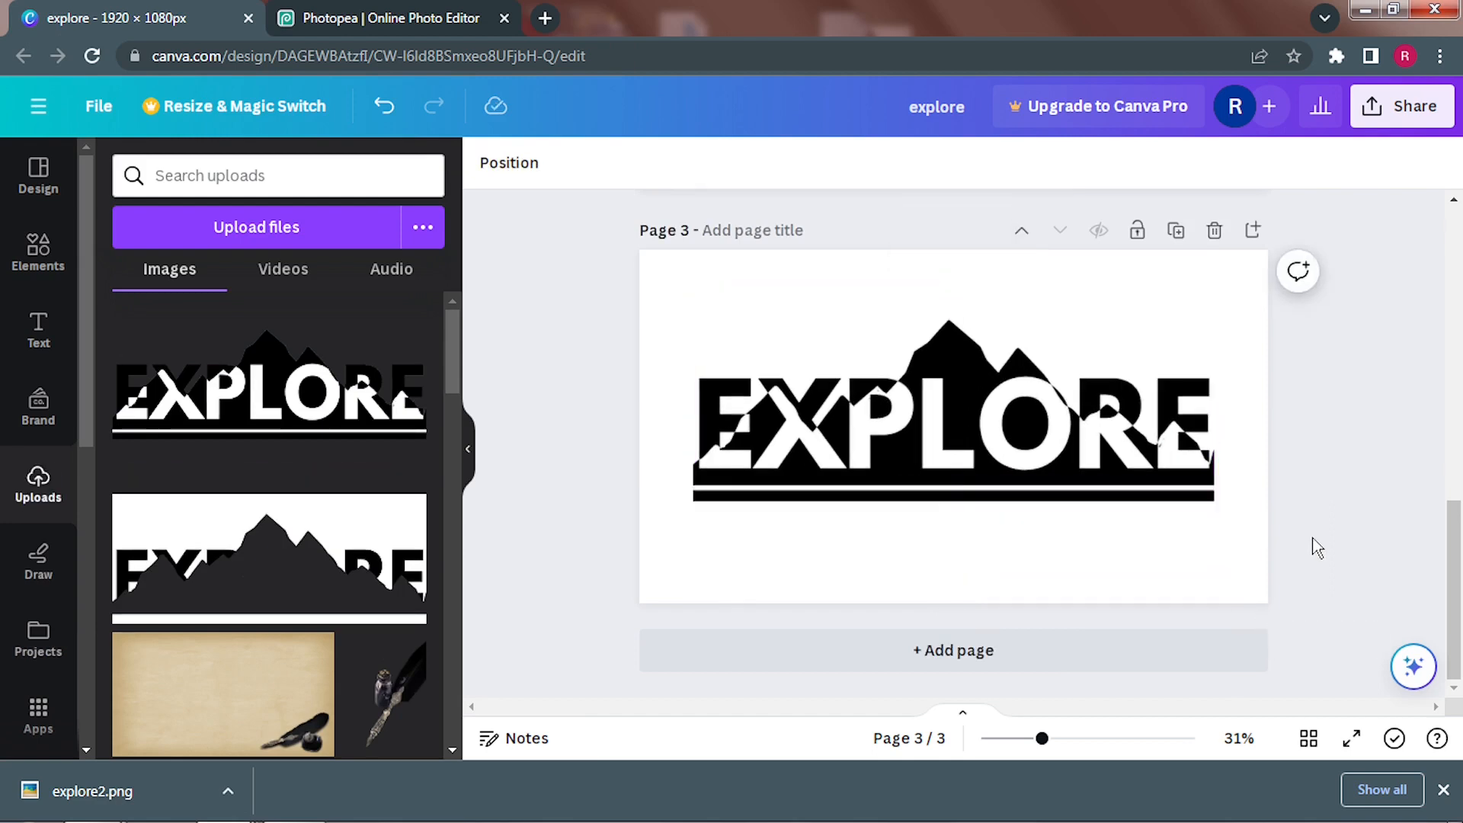
left_click(468, 451)
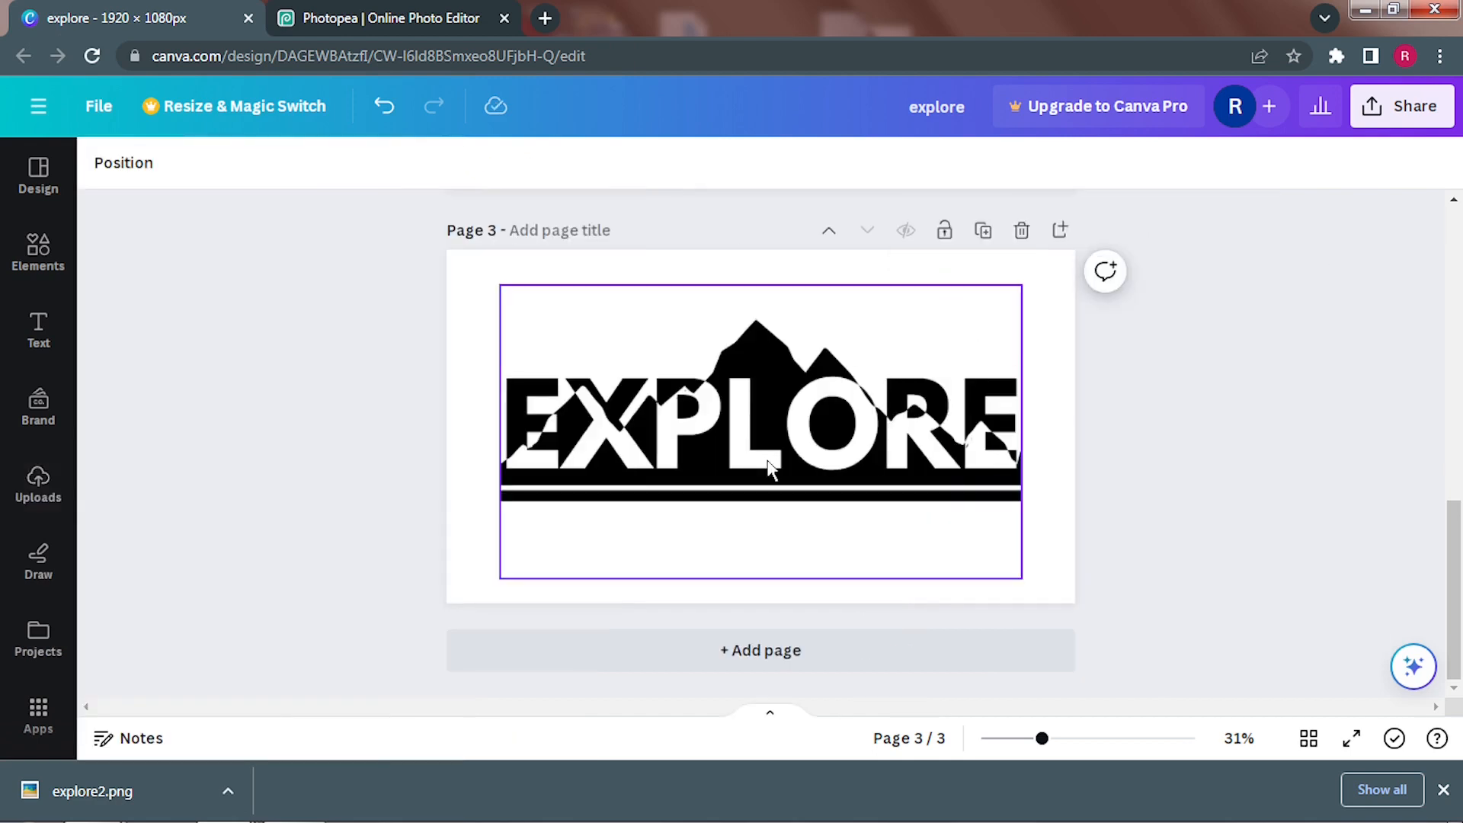
Step: Apply a Drop shadow effect to the EXPLORE image on page 3
left_click(770, 468)
left_click(132, 162)
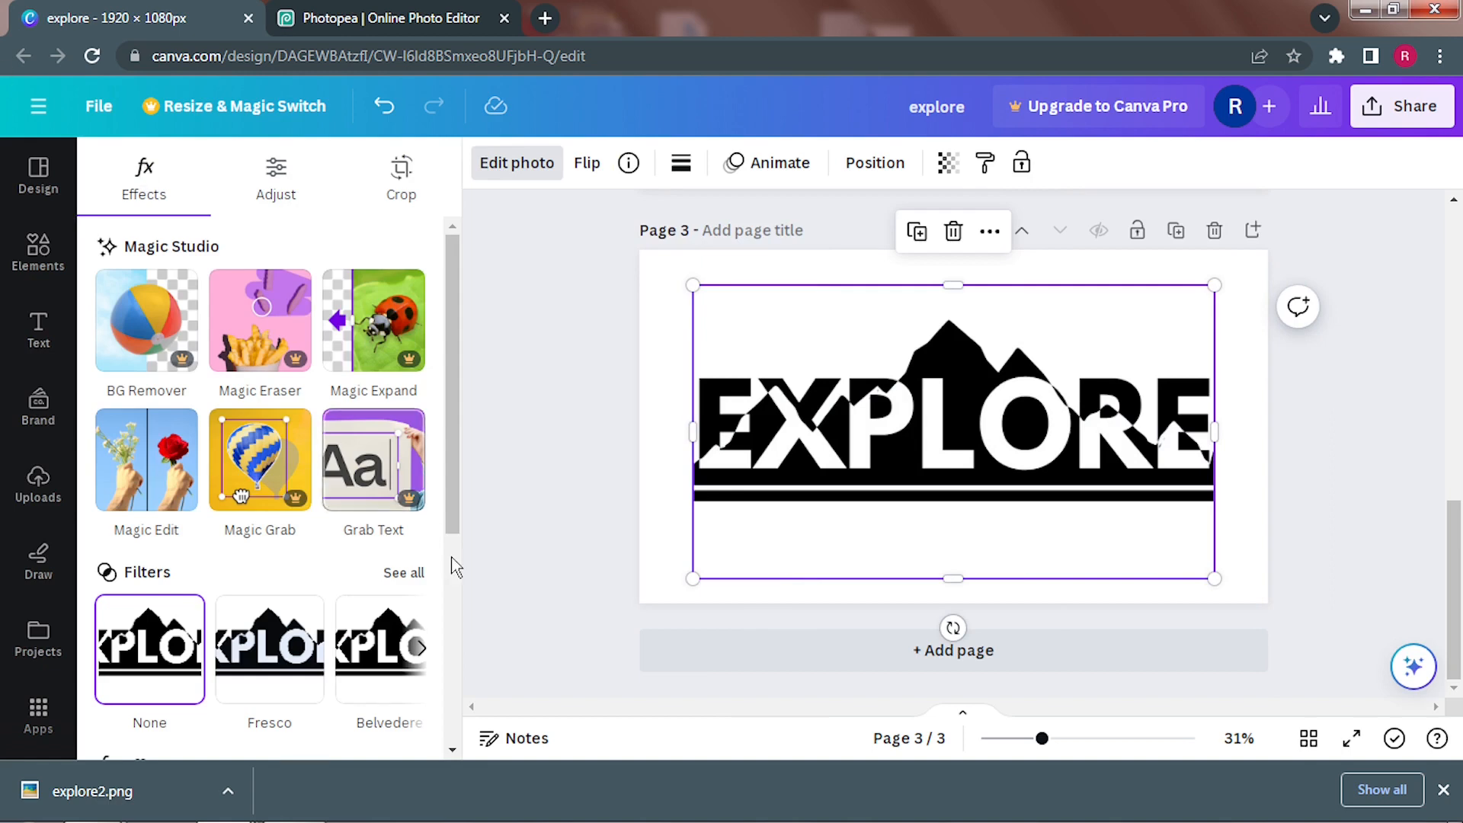
scroll(455, 568, "down", 5)
left_click(147, 455)
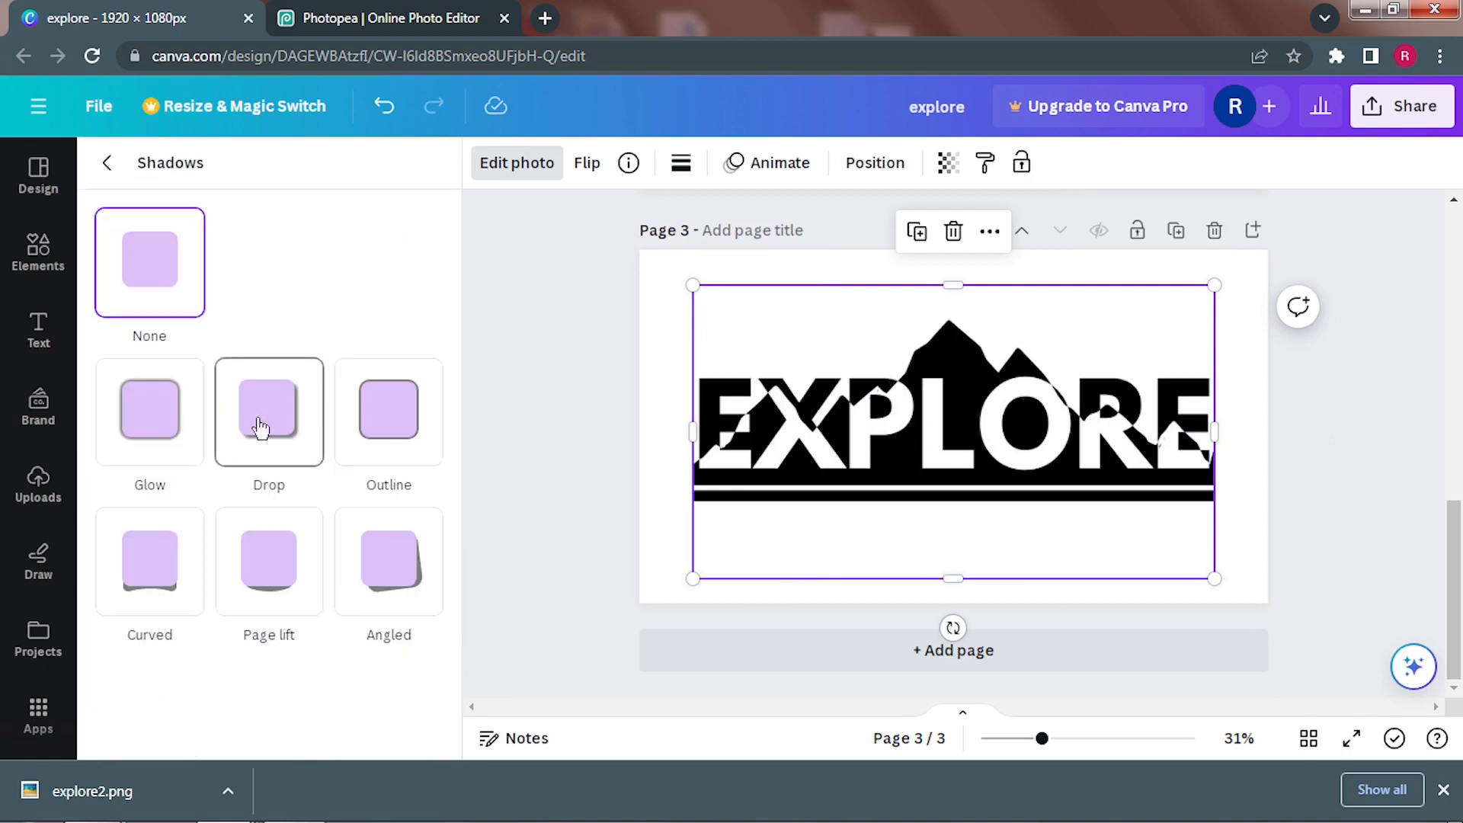
left_click(259, 426)
left_click_drag(446, 305, 443, 521)
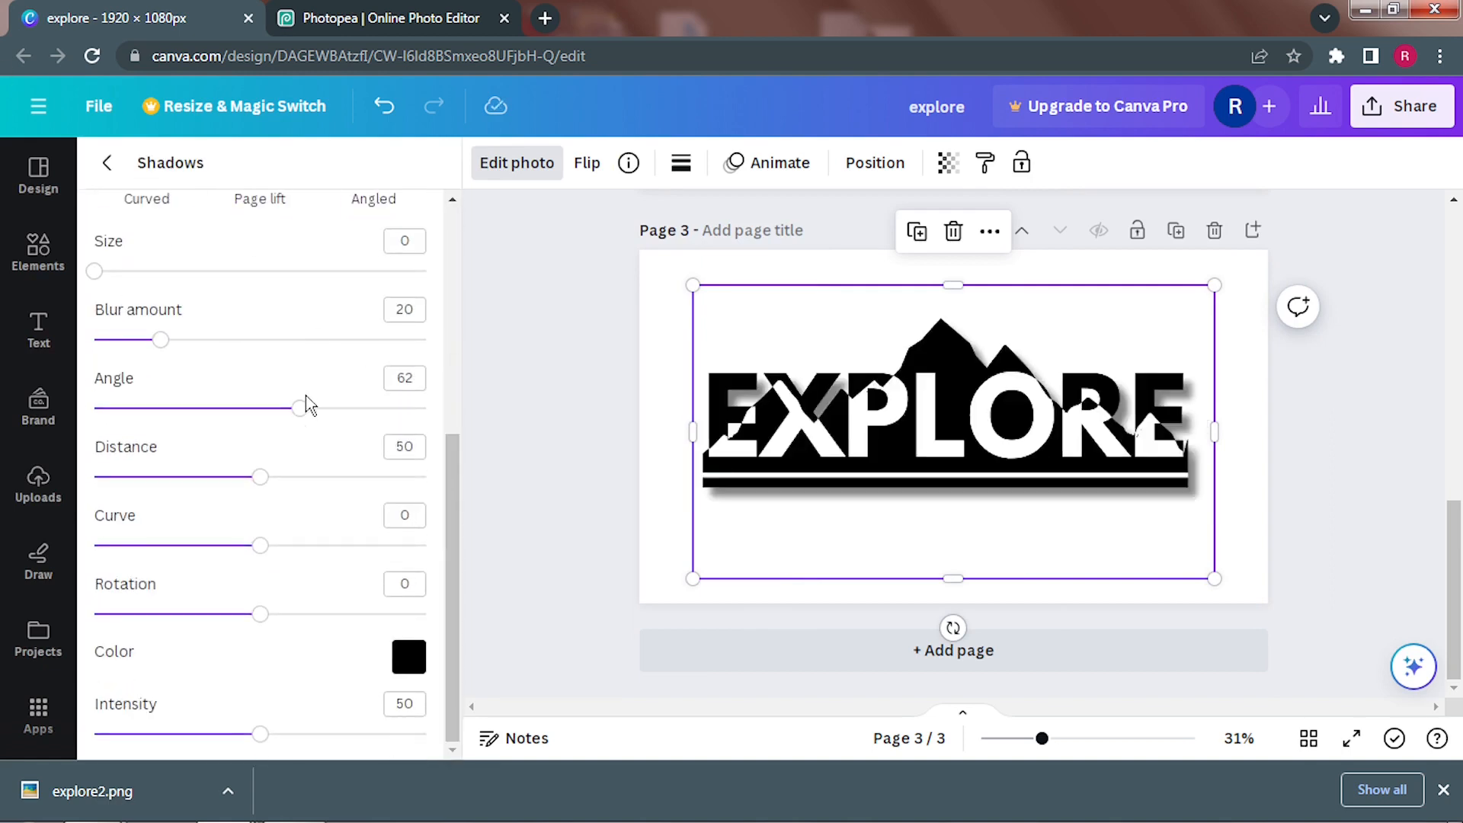
Step: Soften the drop shadow by setting its angle to 53, slightly increasing its size, raising the blur and lowering the intensity
left_click_drag(308, 405, 279, 406)
left_click_drag(103, 275, 216, 285)
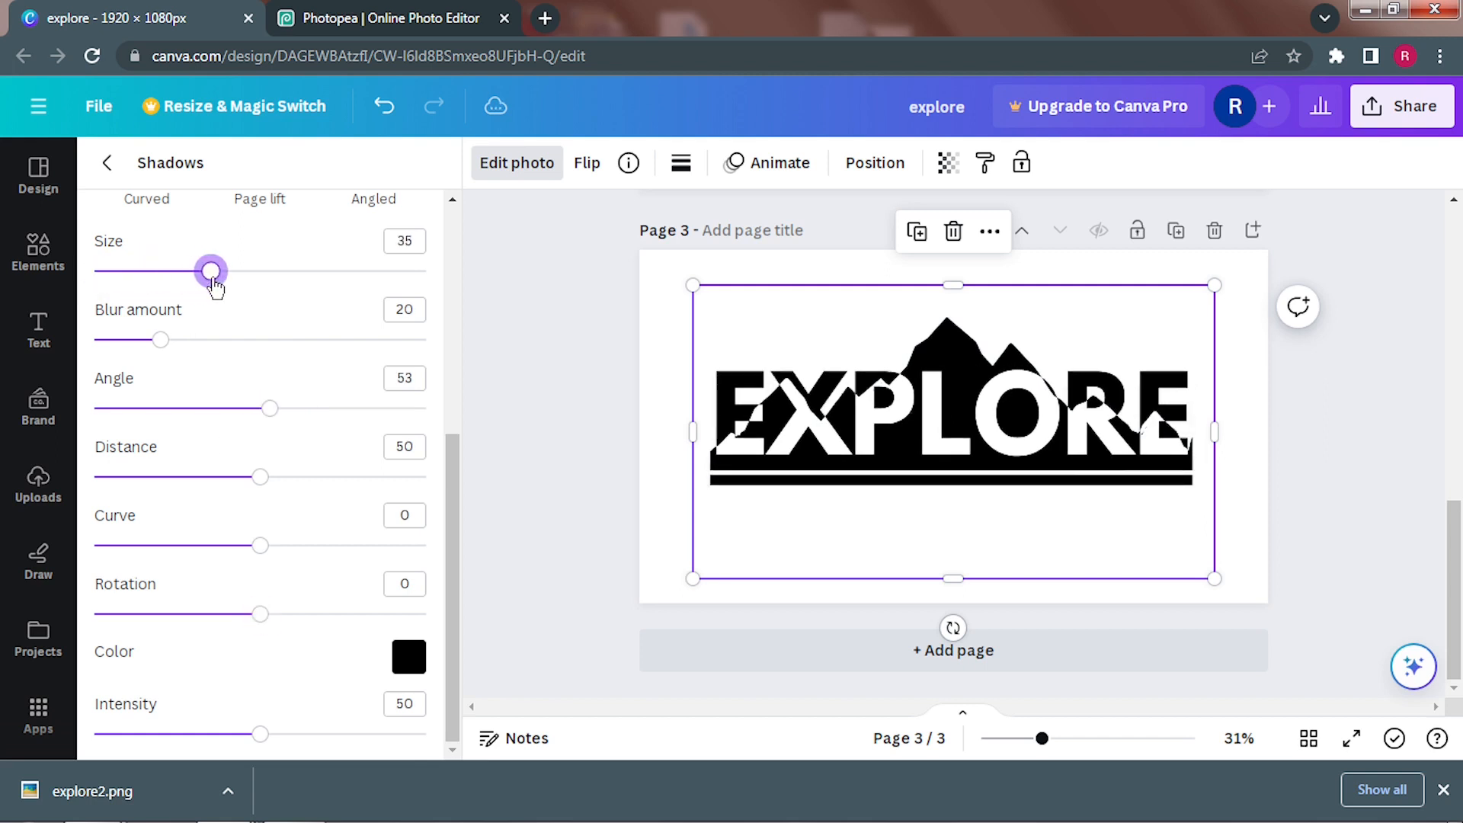
left_click_drag(160, 339, 211, 340)
left_click_drag(260, 734, 178, 734)
left_click_drag(211, 271, 114, 272)
left_click(554, 488)
Step: Enlarge the shadowed EXPLORE image slightly and reposition it near the center of page 3
left_click(915, 495)
left_click_drag(1022, 579, 1074, 607)
left_click_drag(852, 561, 819, 561)
left_click(1160, 534)
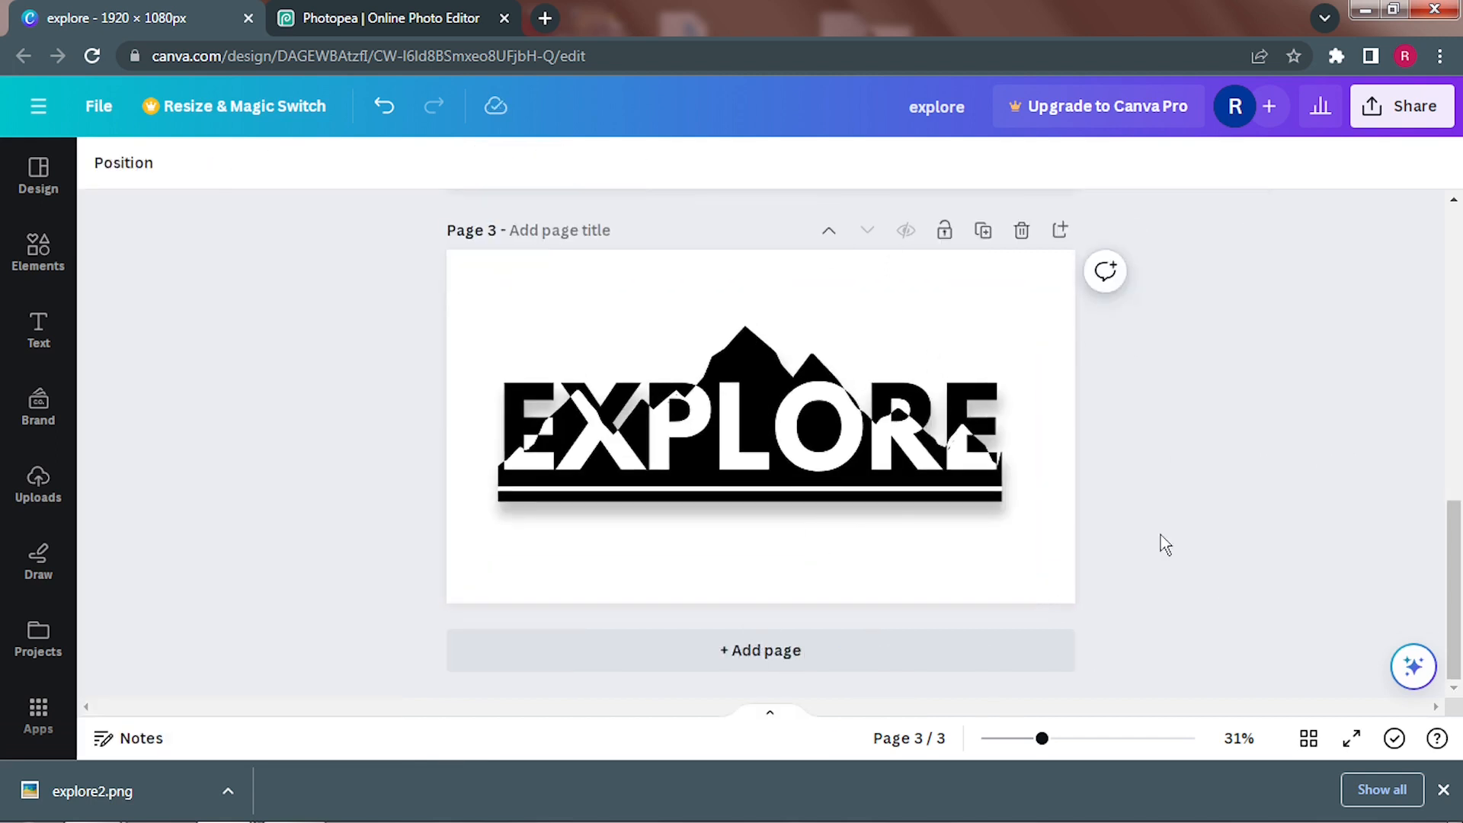
Step: Give page 3 a radial gradient background running from white in the center to light gray #EBEBEB
left_click(488, 162)
left_click(116, 292)
left_click(339, 352)
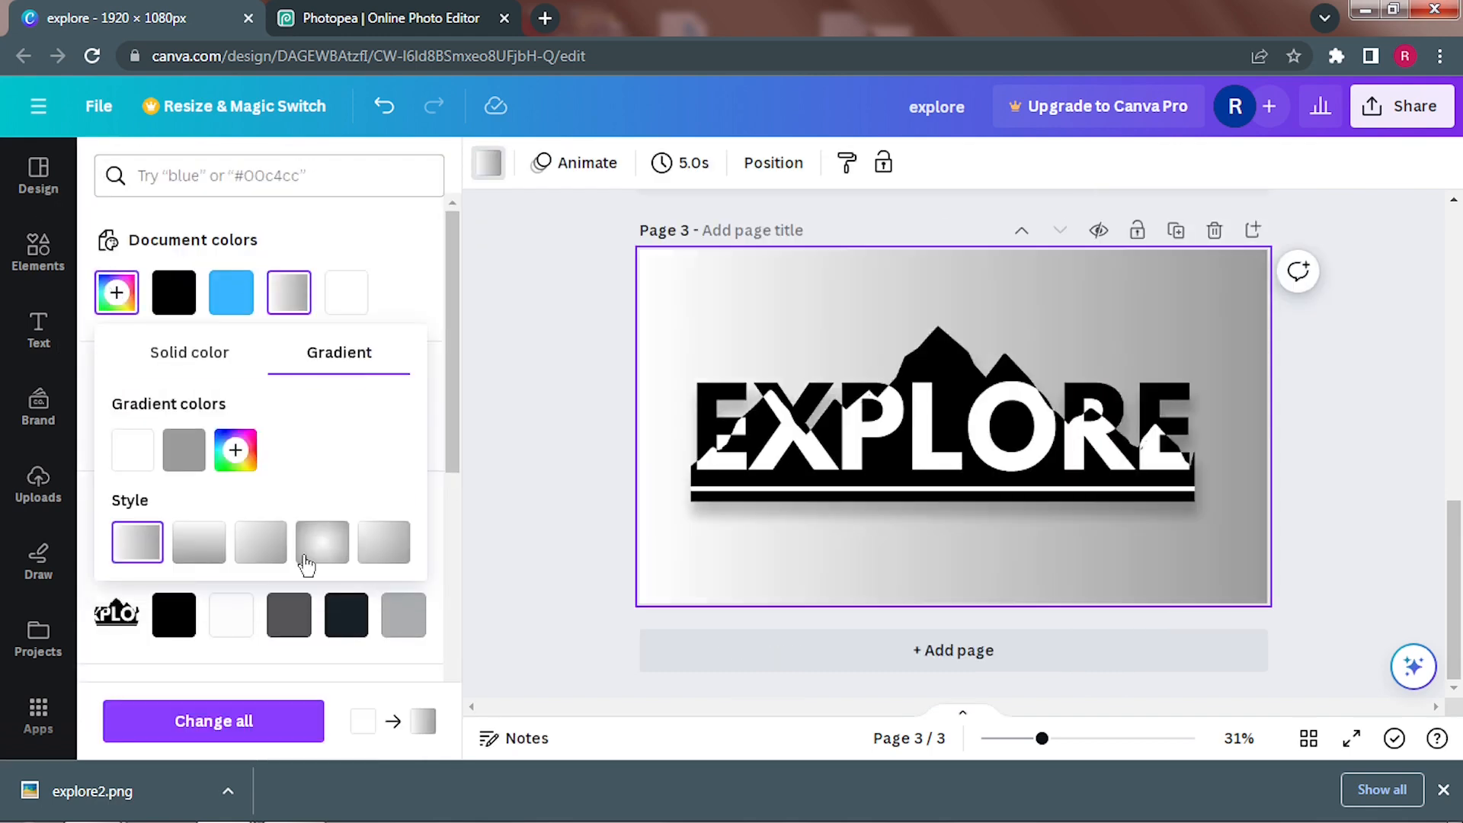
left_click(307, 562)
left_click(183, 450)
left_click_drag(183, 542, 176, 508)
Step: Add a third gradient color, set the middle color to white #FFFFFF and make the outer color a slightly darker gray
left_click(235, 450)
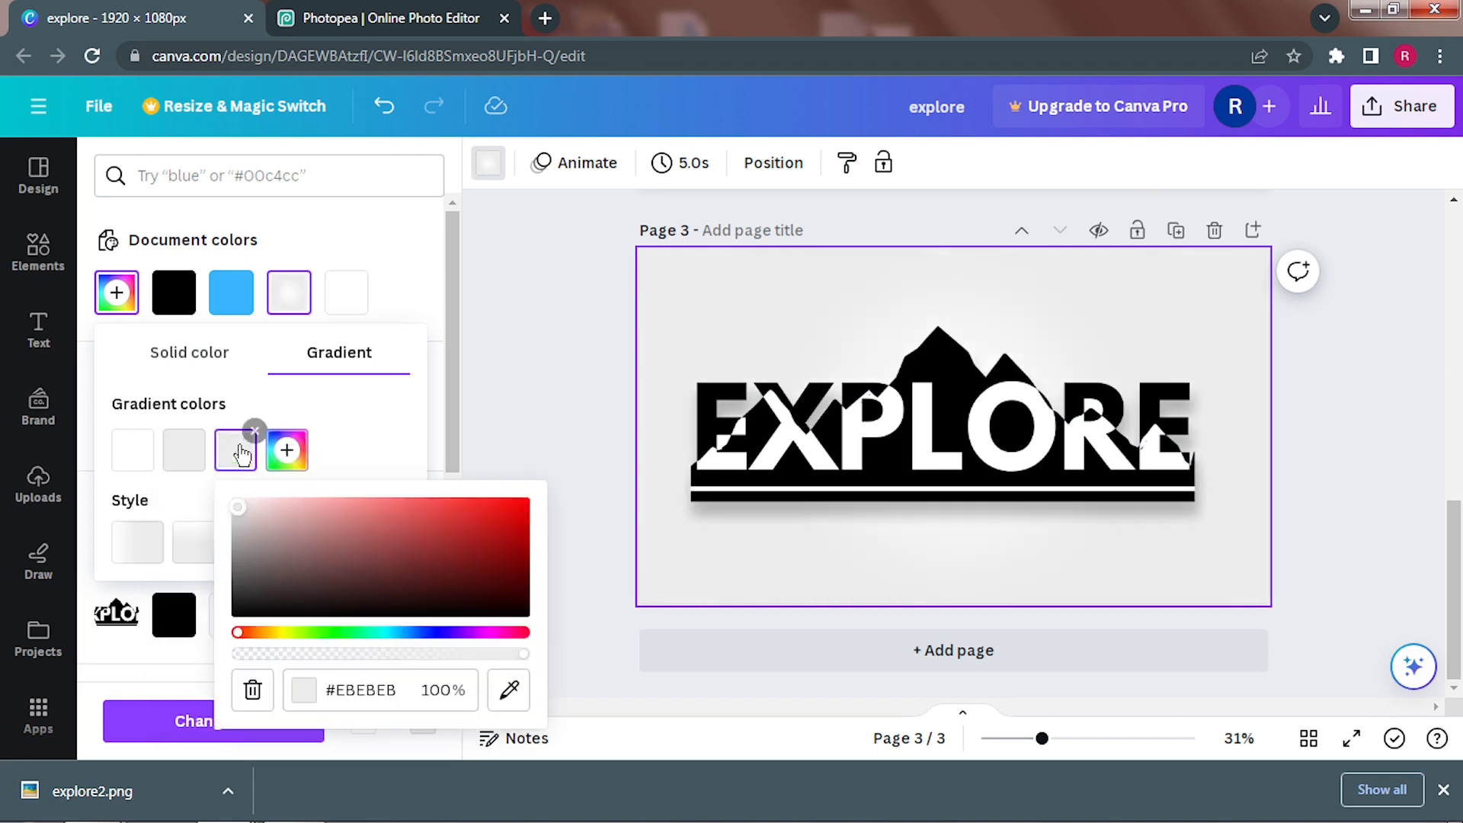
left_click(191, 449)
left_click(185, 506)
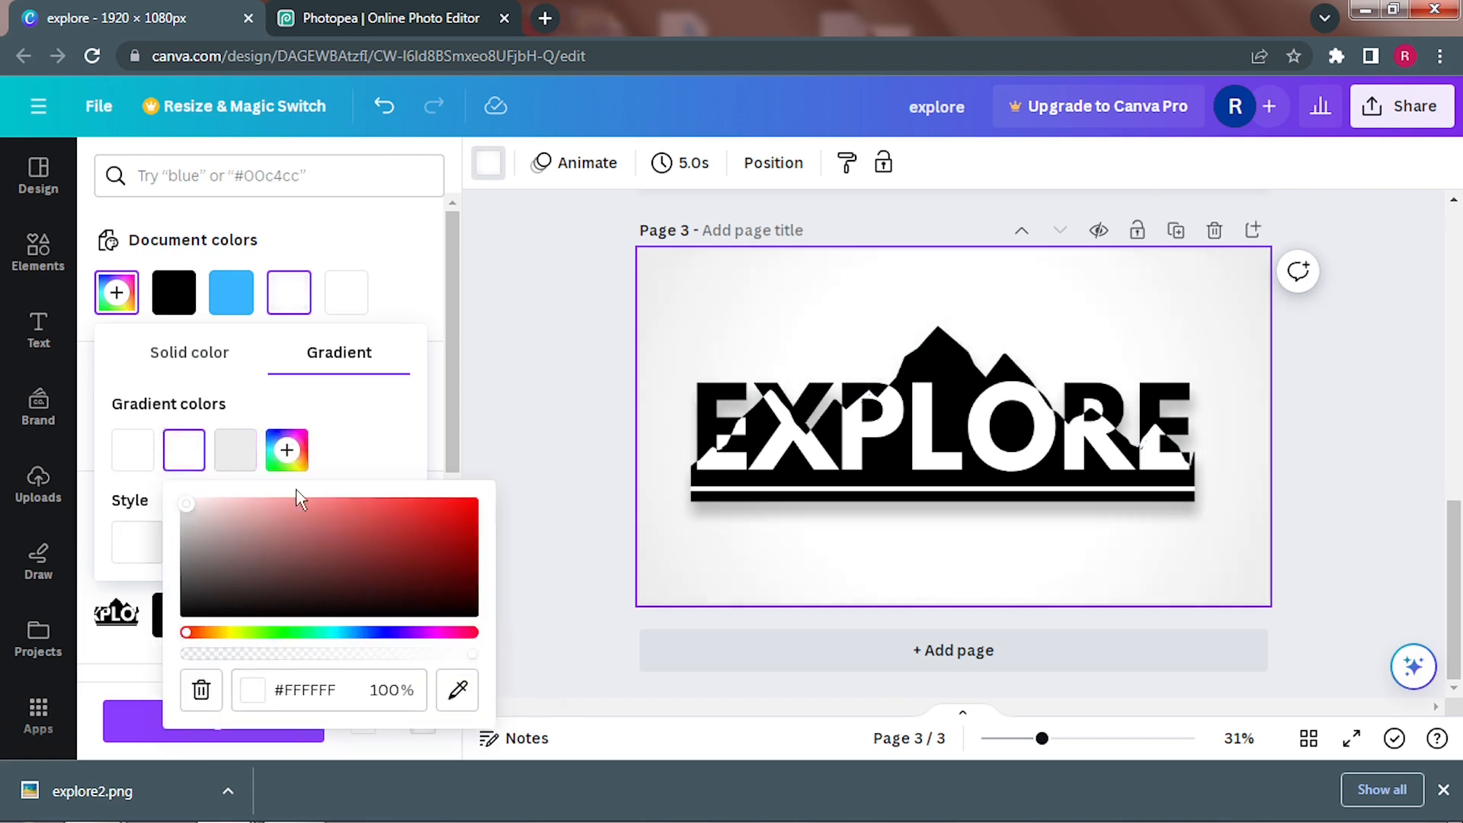
left_click(236, 450)
left_click_drag(238, 506, 237, 512)
left_click(379, 457)
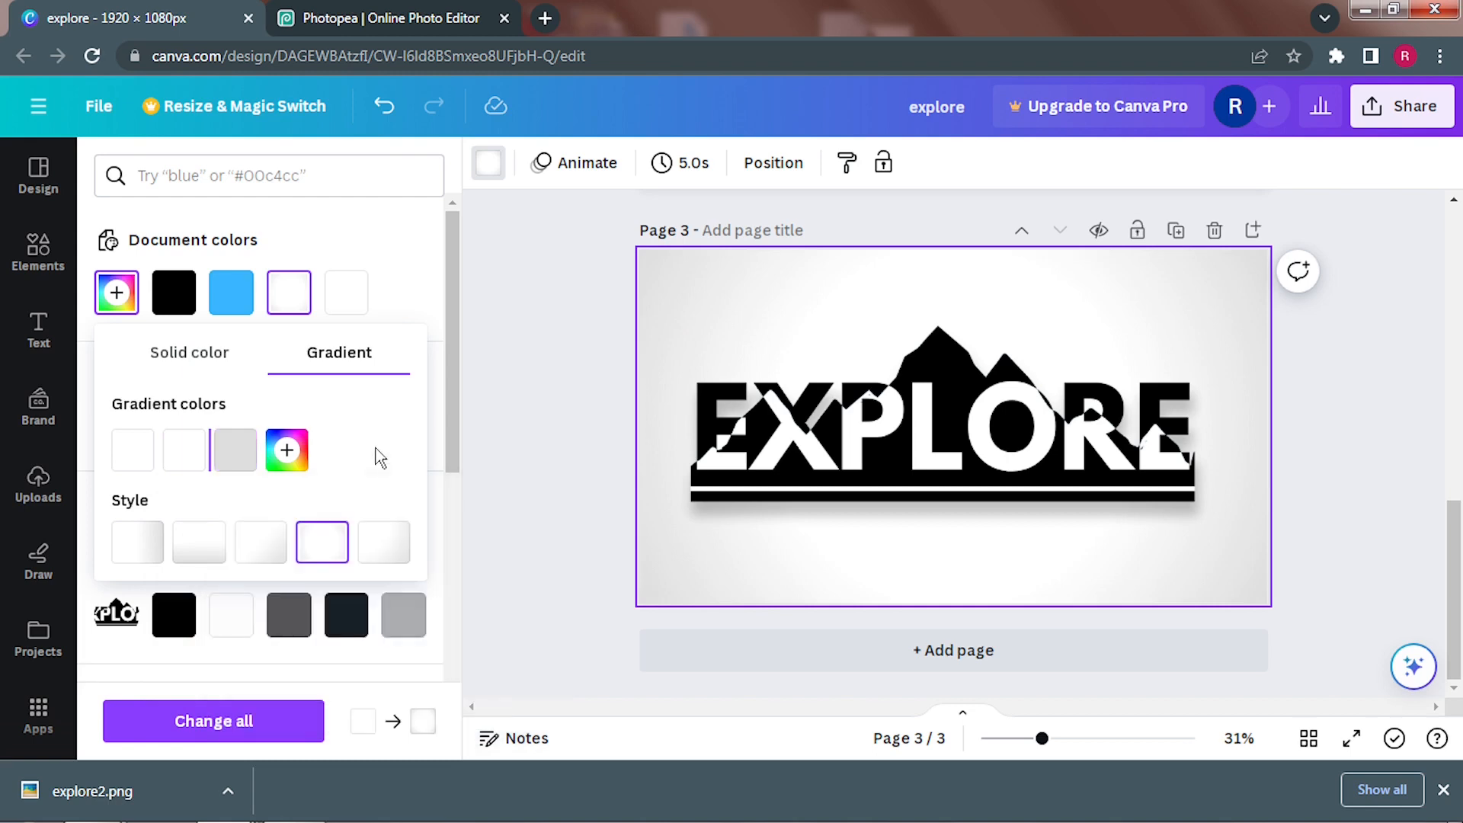
Step: Enlarge the EXPLORE image to span nearly the full width of page 3 and center it over the gradient
left_click(536, 496)
left_click_drag(998, 449, 1030, 442)
mouse_move(1072, 277)
left_mouse_down()
mouse_move(1061, 288)
mouse_move(1075, 276)
left_mouse_up()
left_click_drag(496, 276, 425, 237)
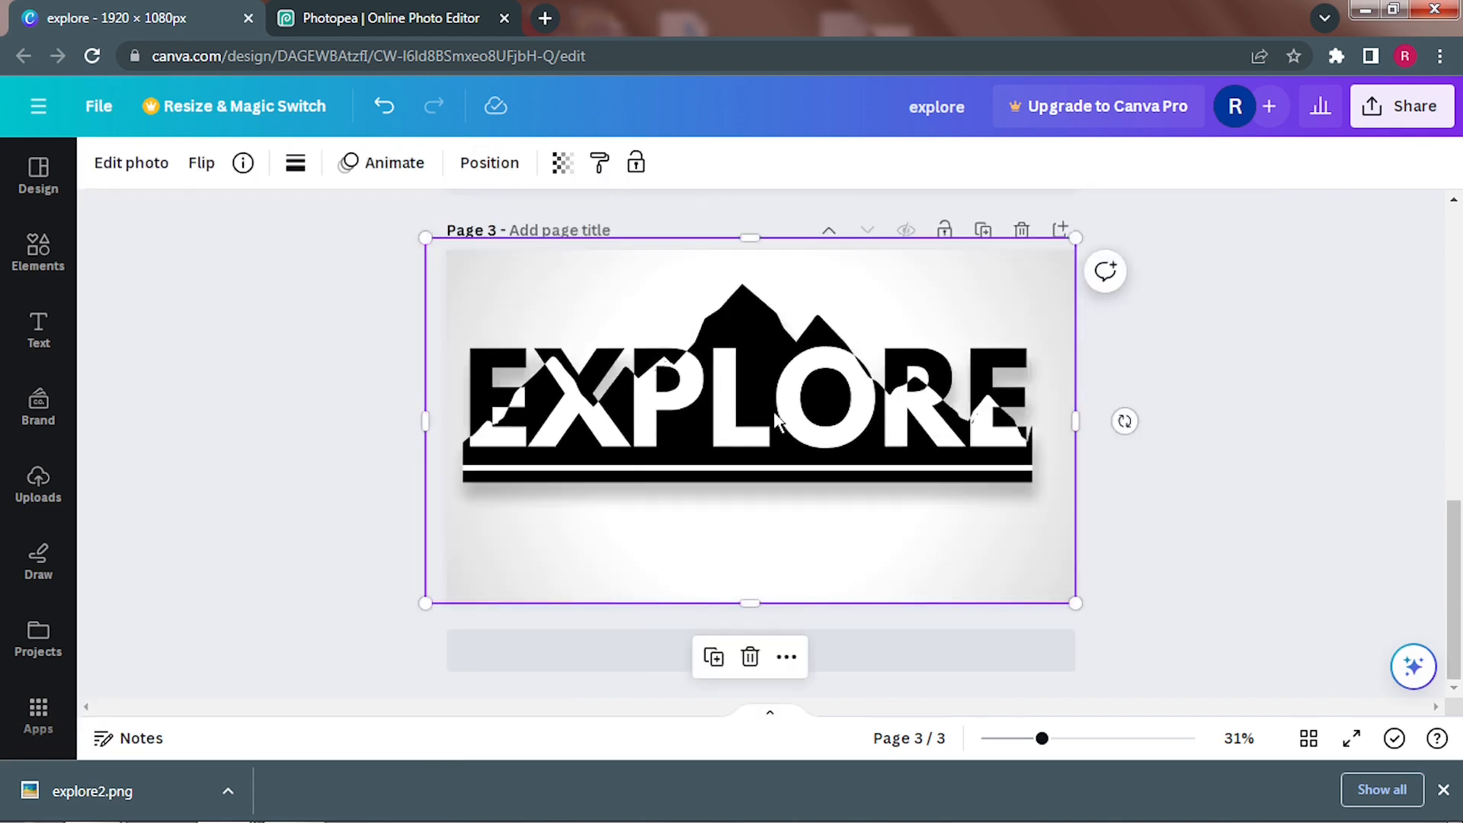
left_click_drag(774, 422, 786, 511)
left_click_drag(1089, 327, 1117, 309)
left_click_drag(990, 427, 976, 391)
left_click(1232, 559)
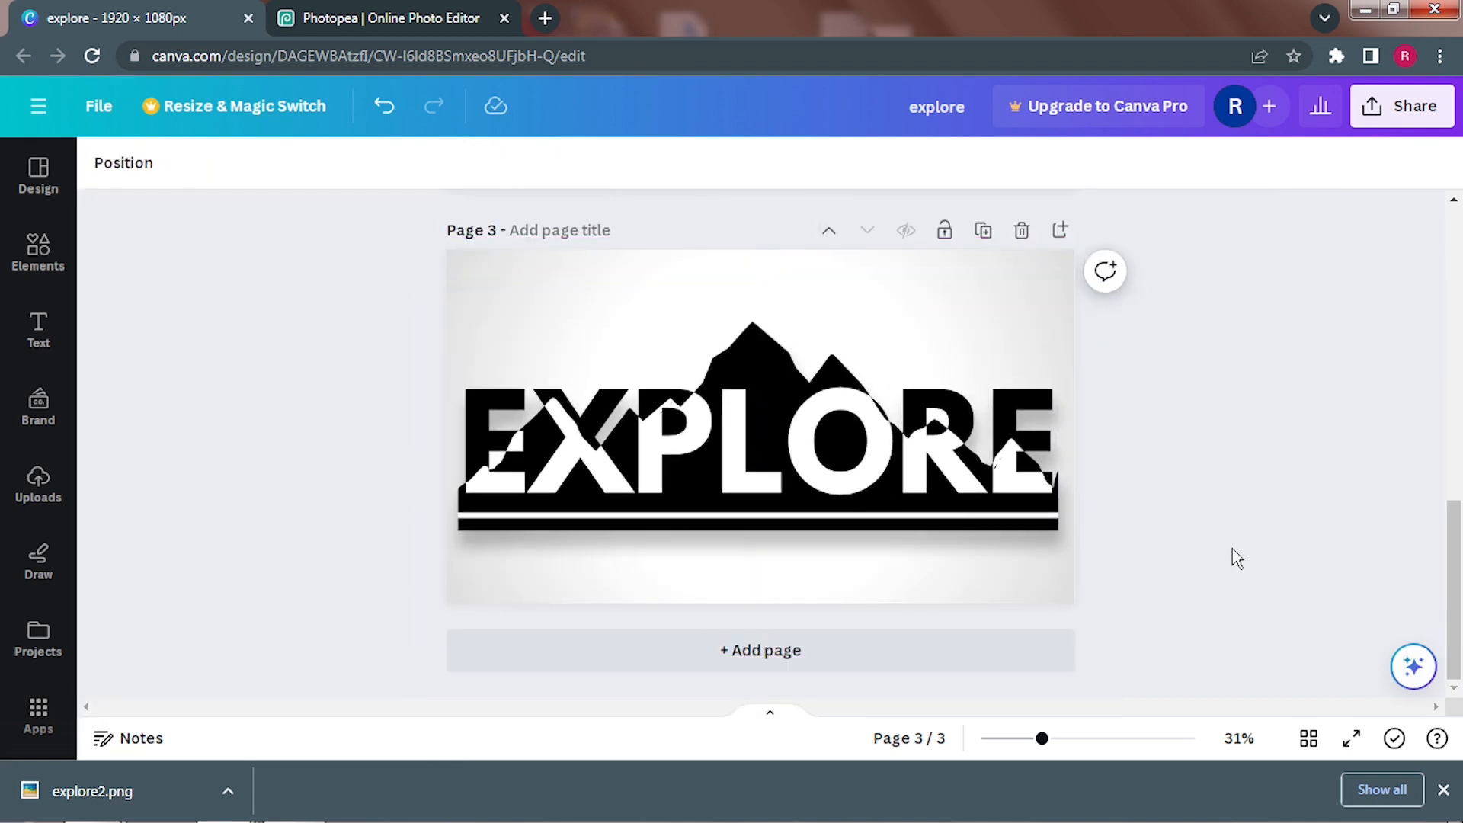